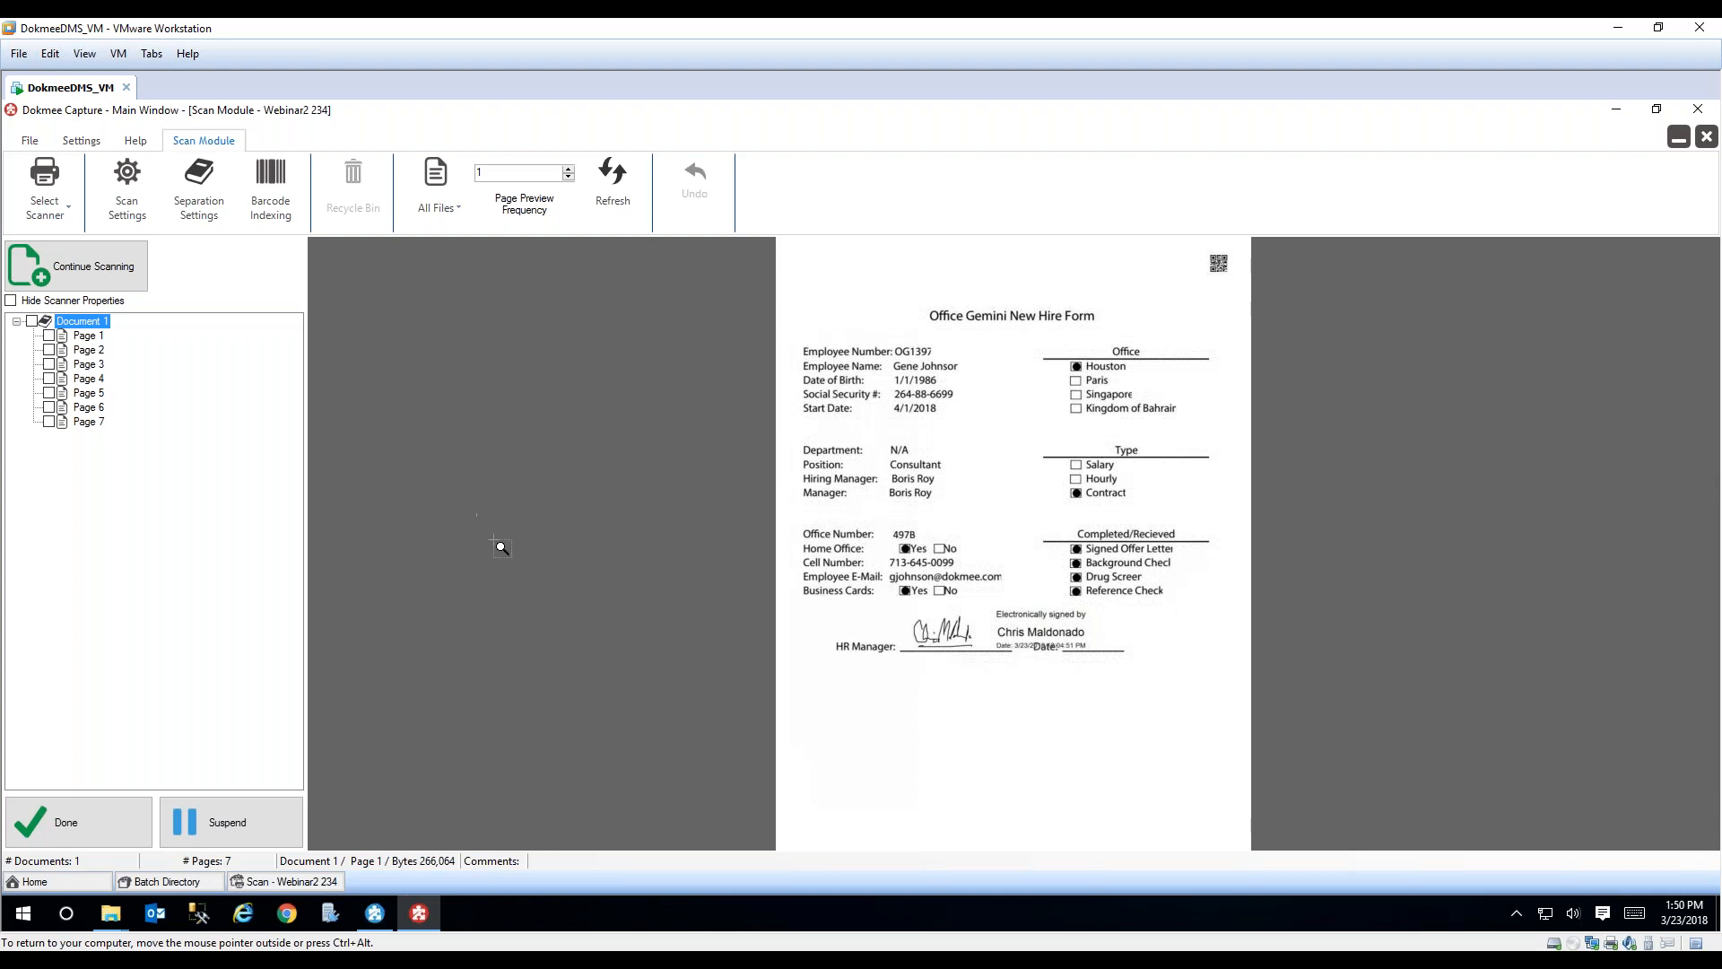
Step: Review the seven scanned pages of Document 1 to check which forms the new hire packet contains
click(87, 337)
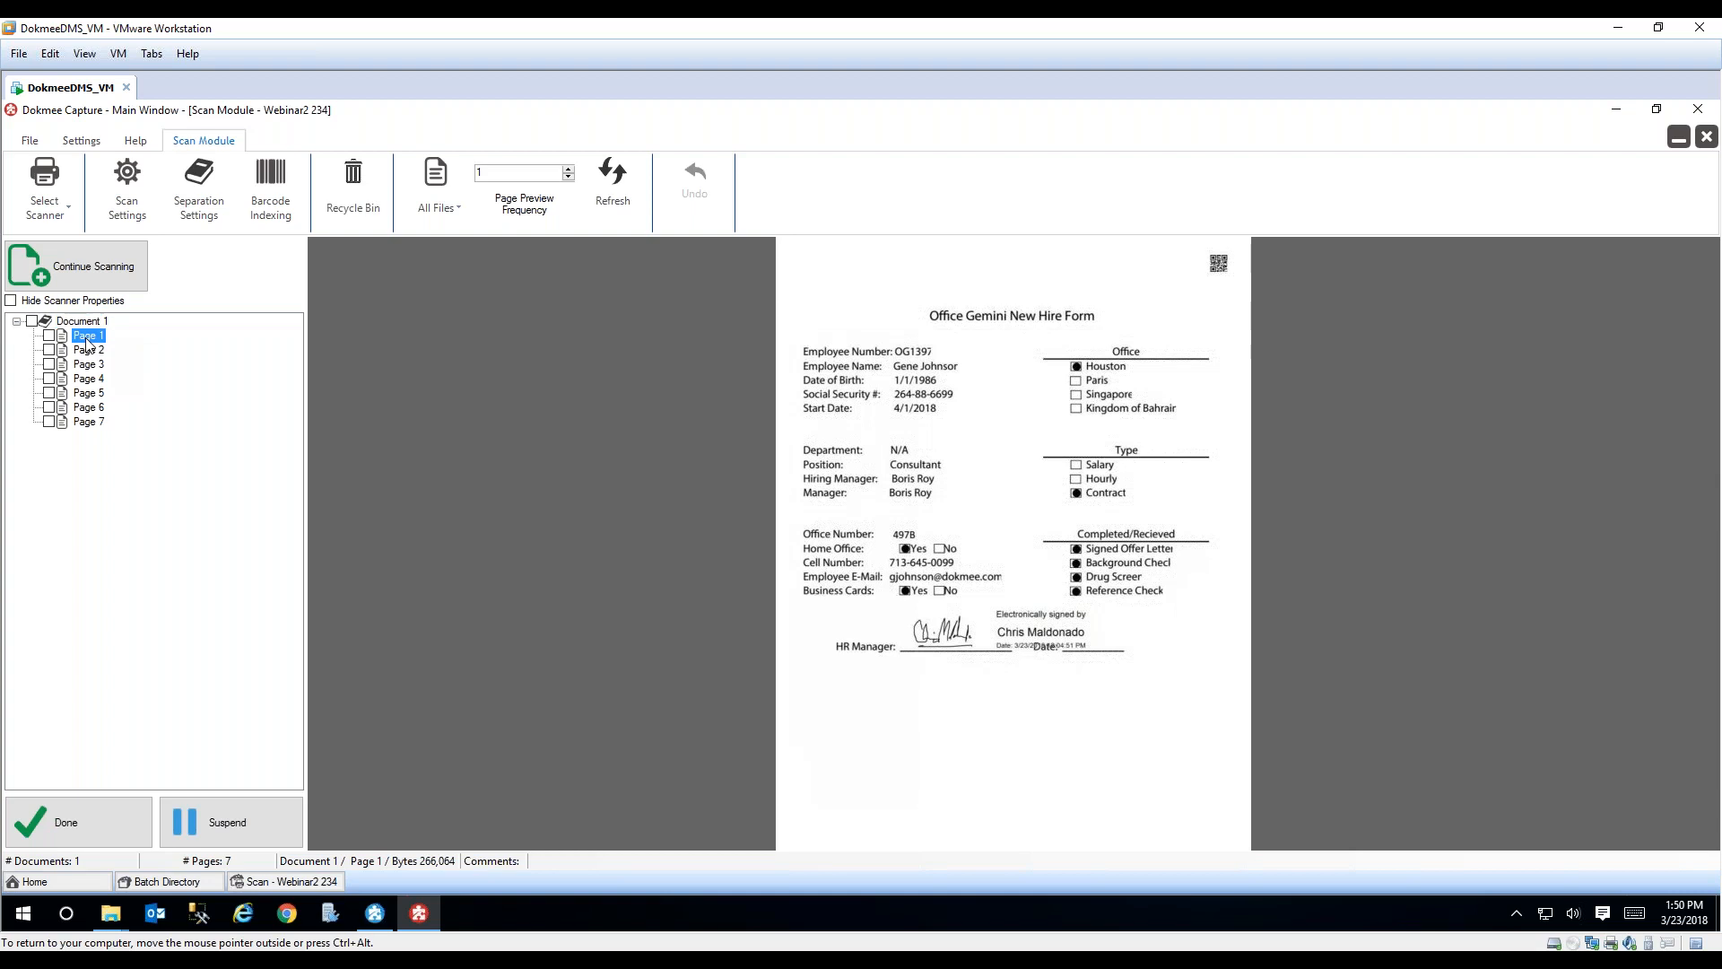
click(94, 322)
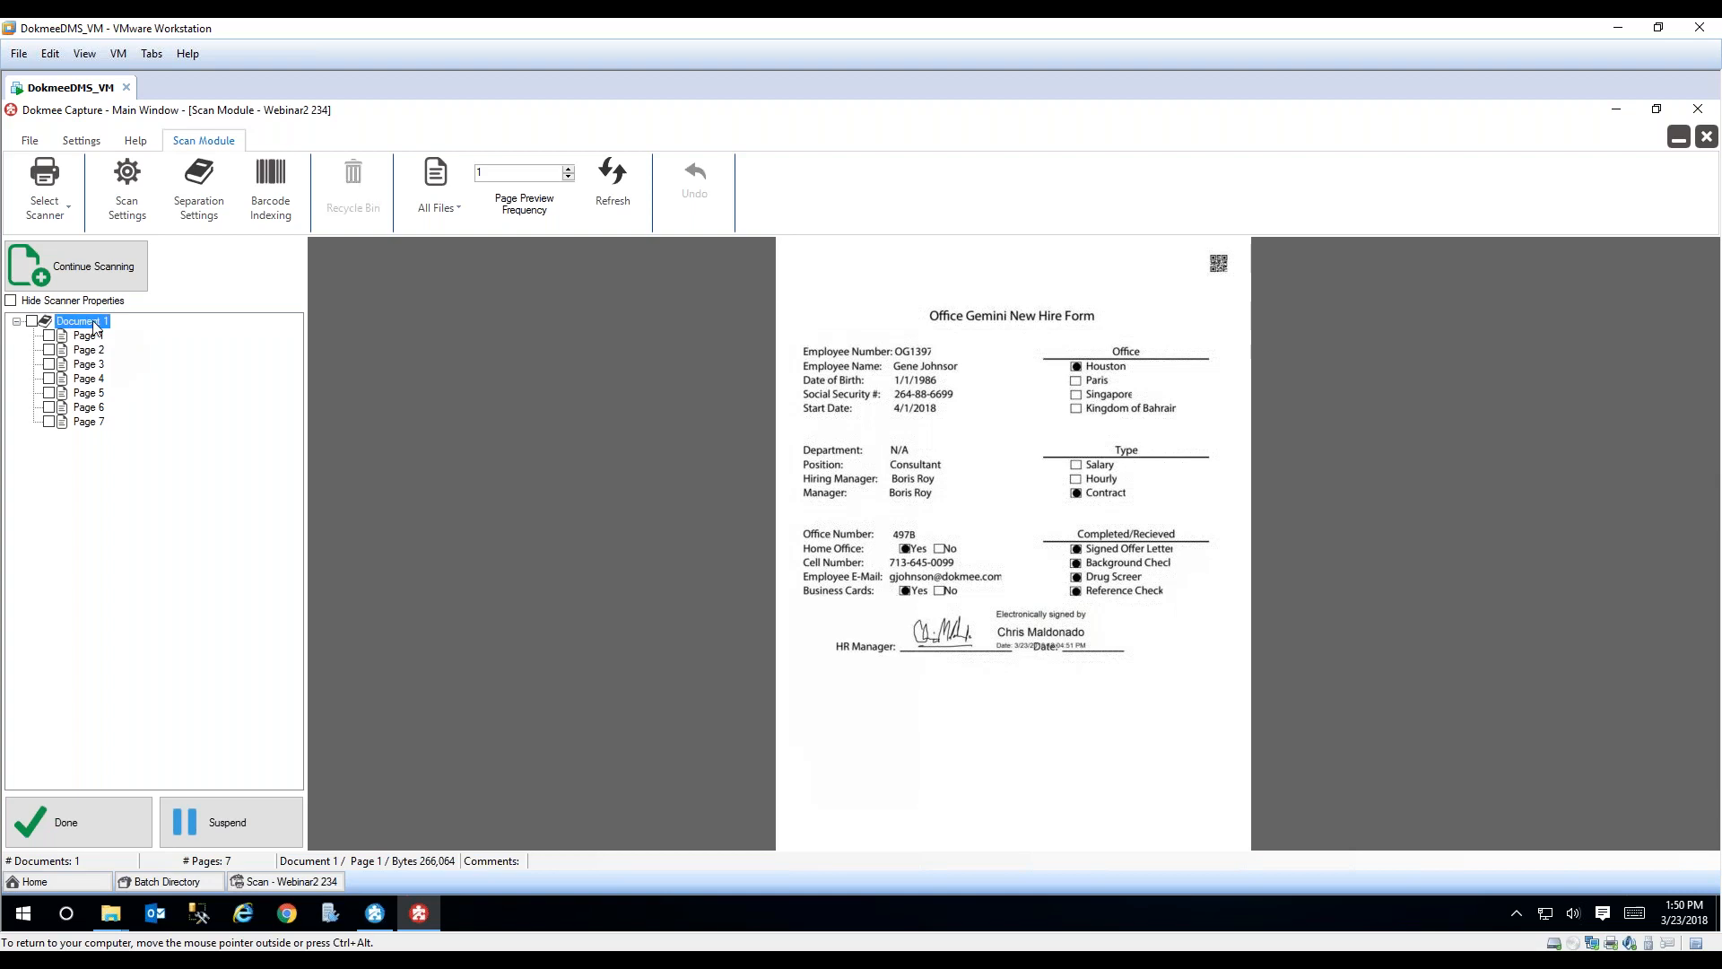
click(88, 351)
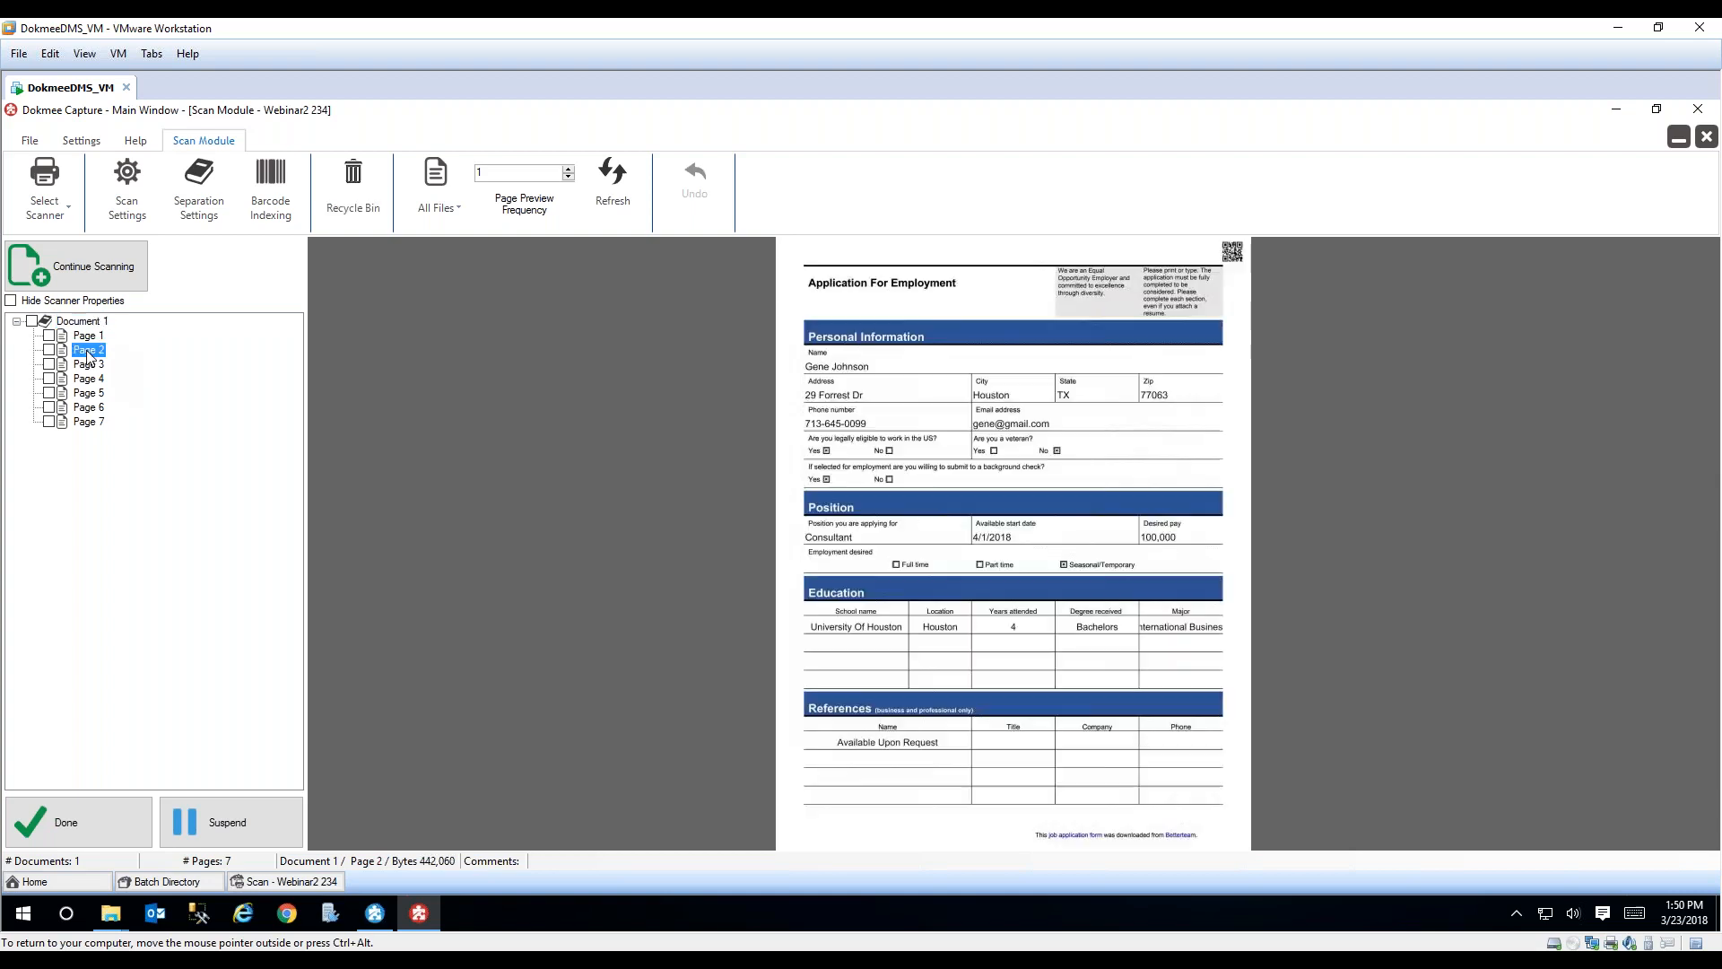
click(88, 364)
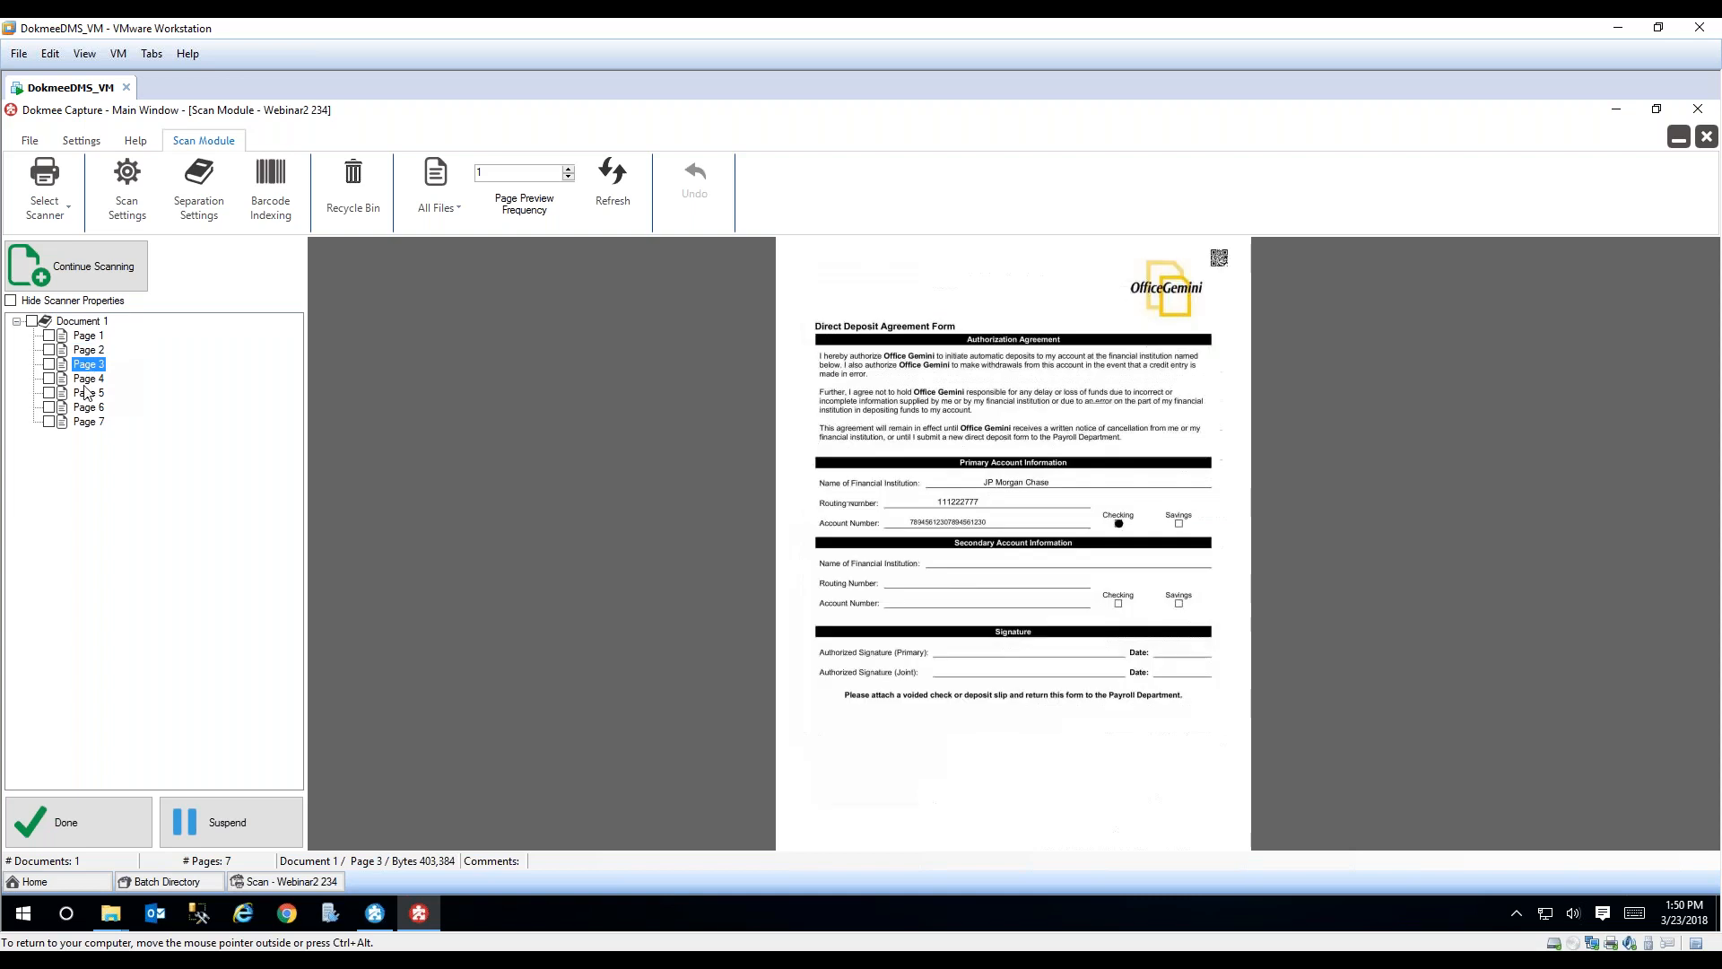
click(88, 378)
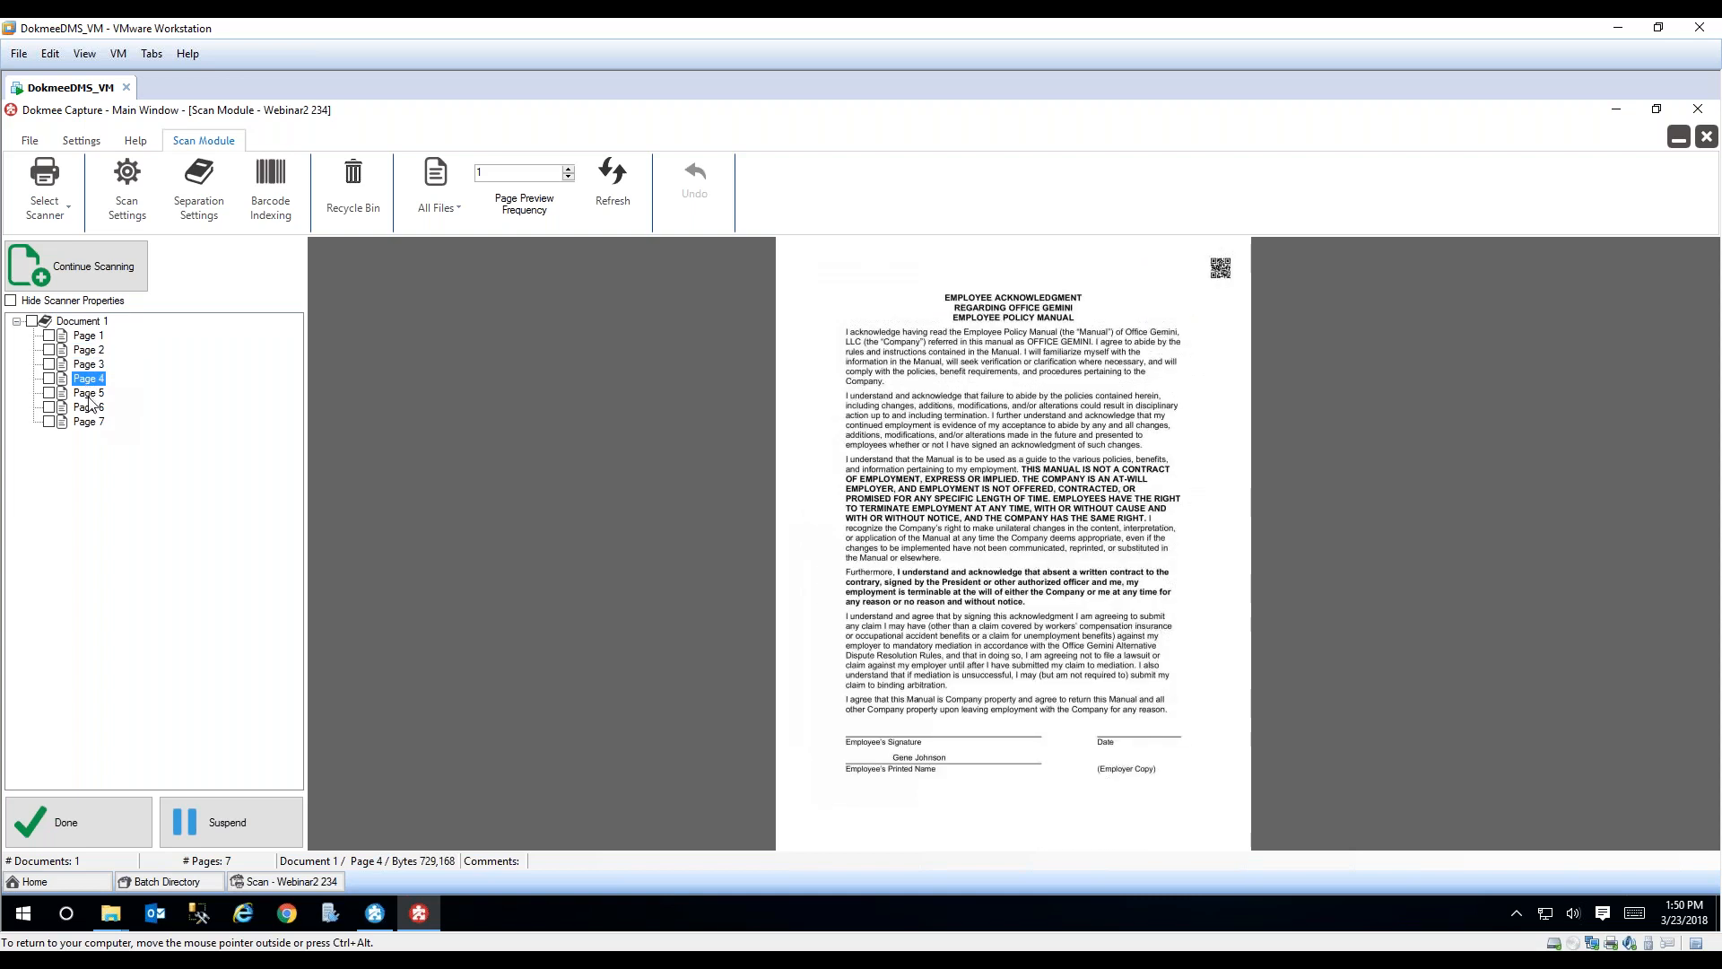
click(85, 397)
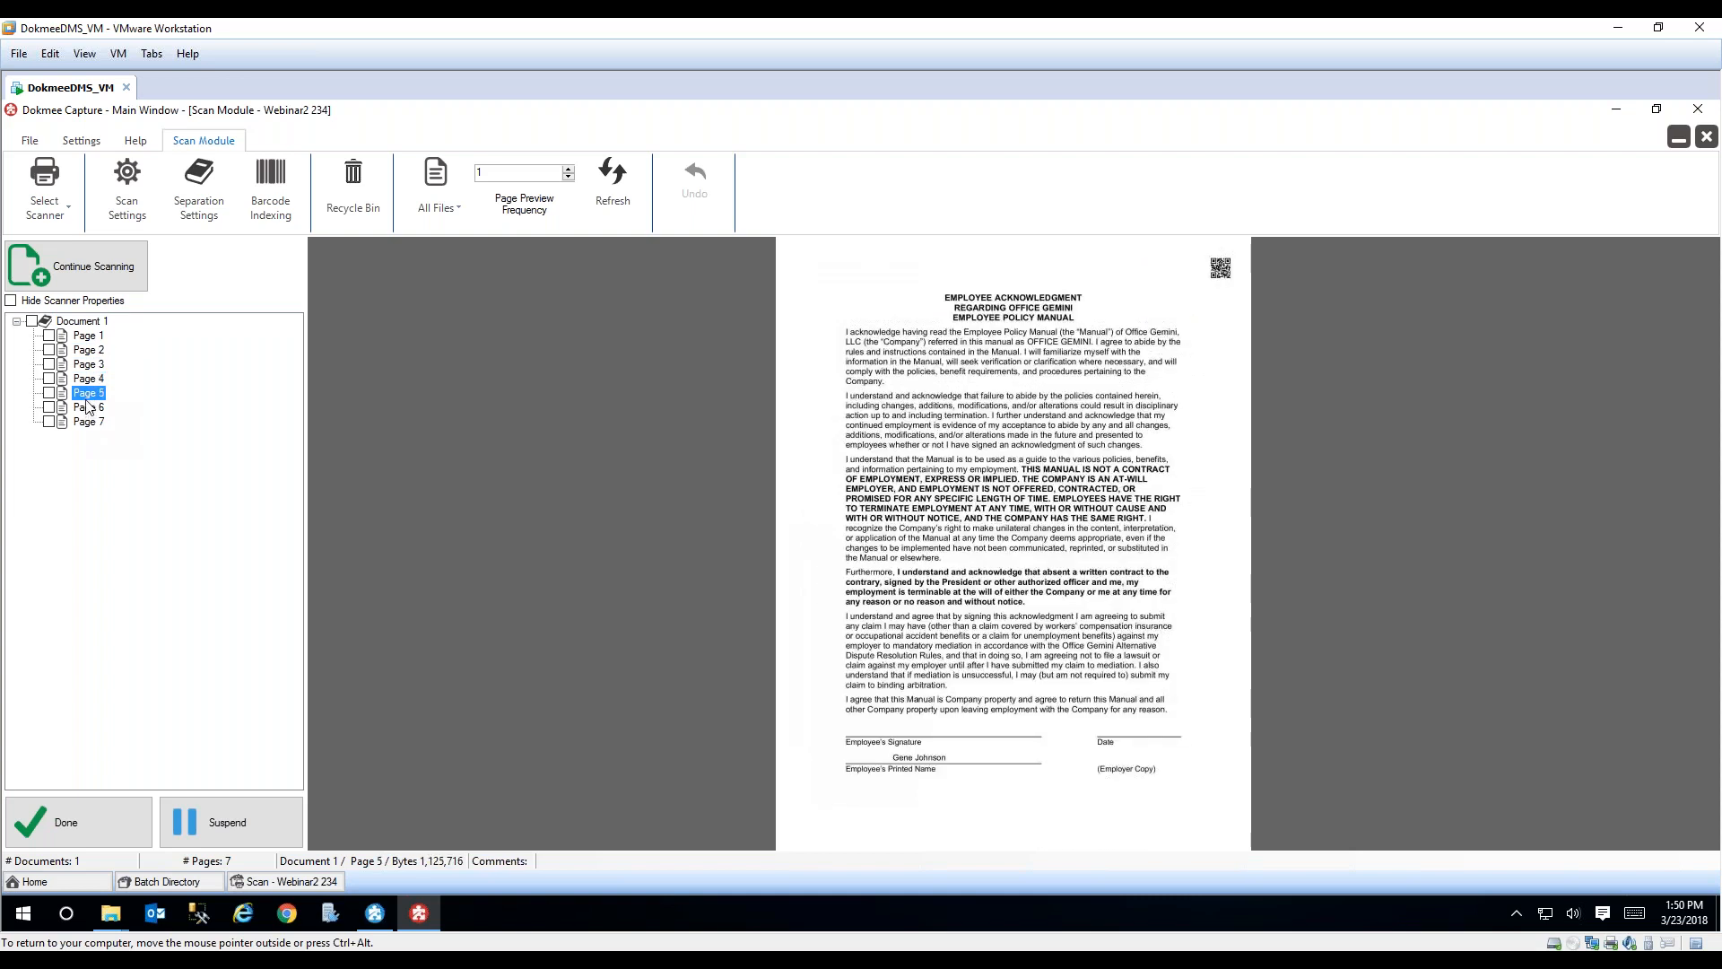
click(87, 407)
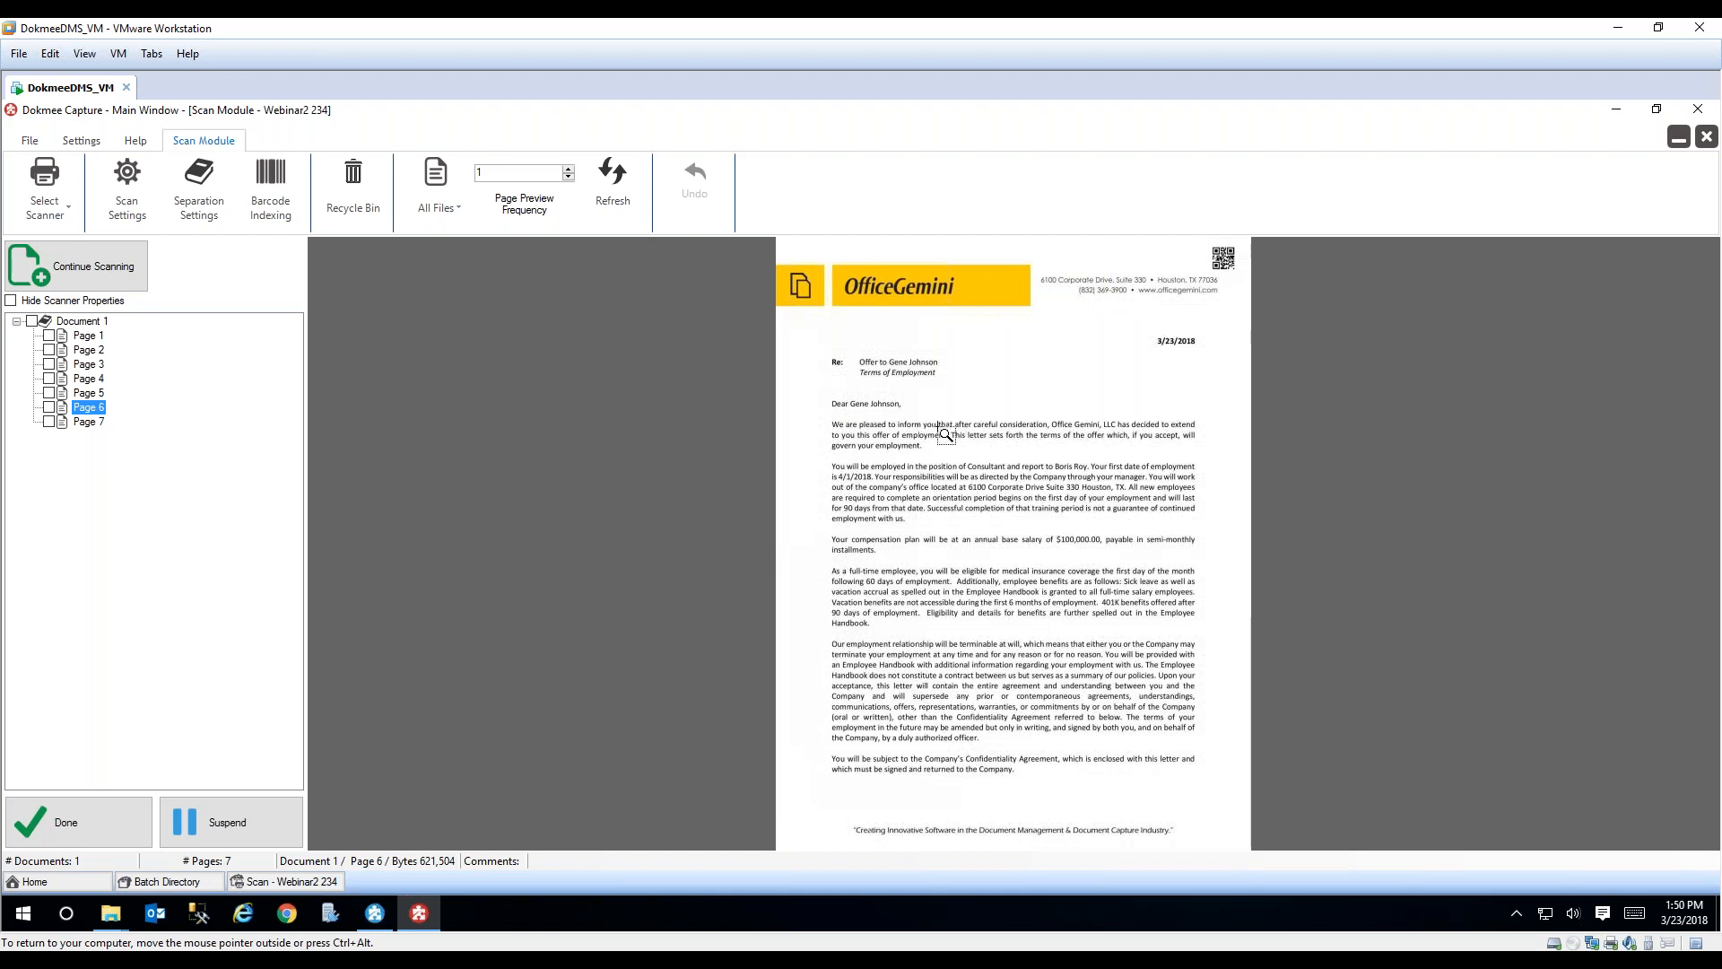
click(94, 423)
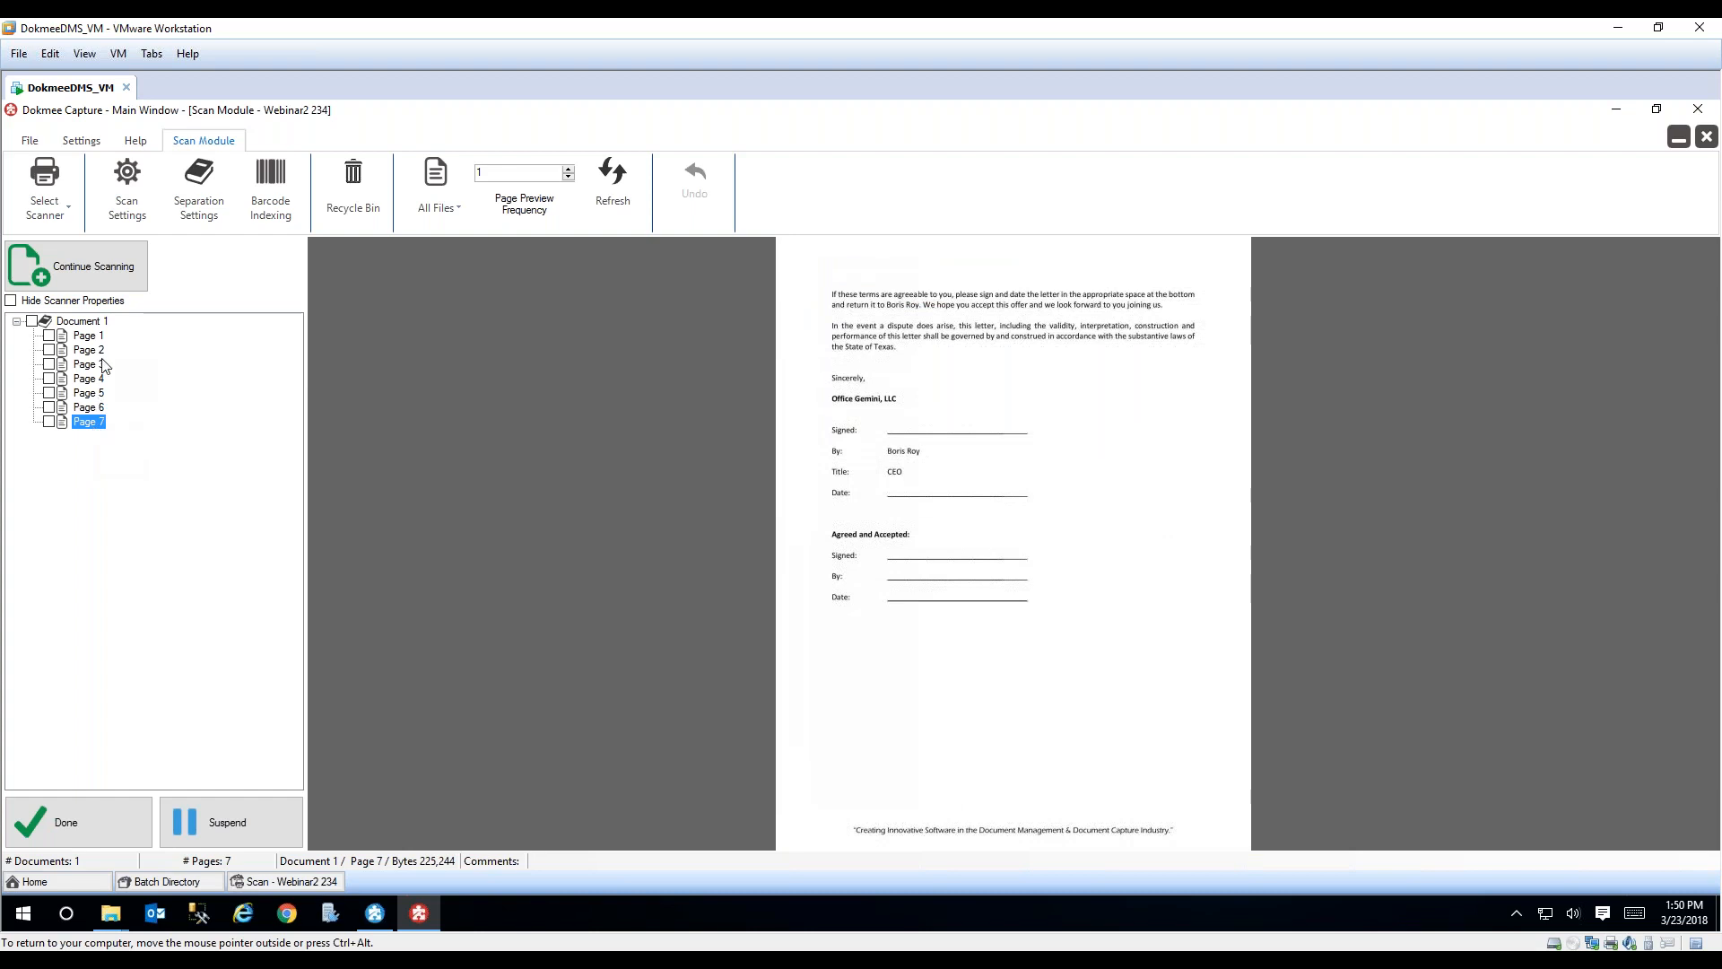
click(97, 380)
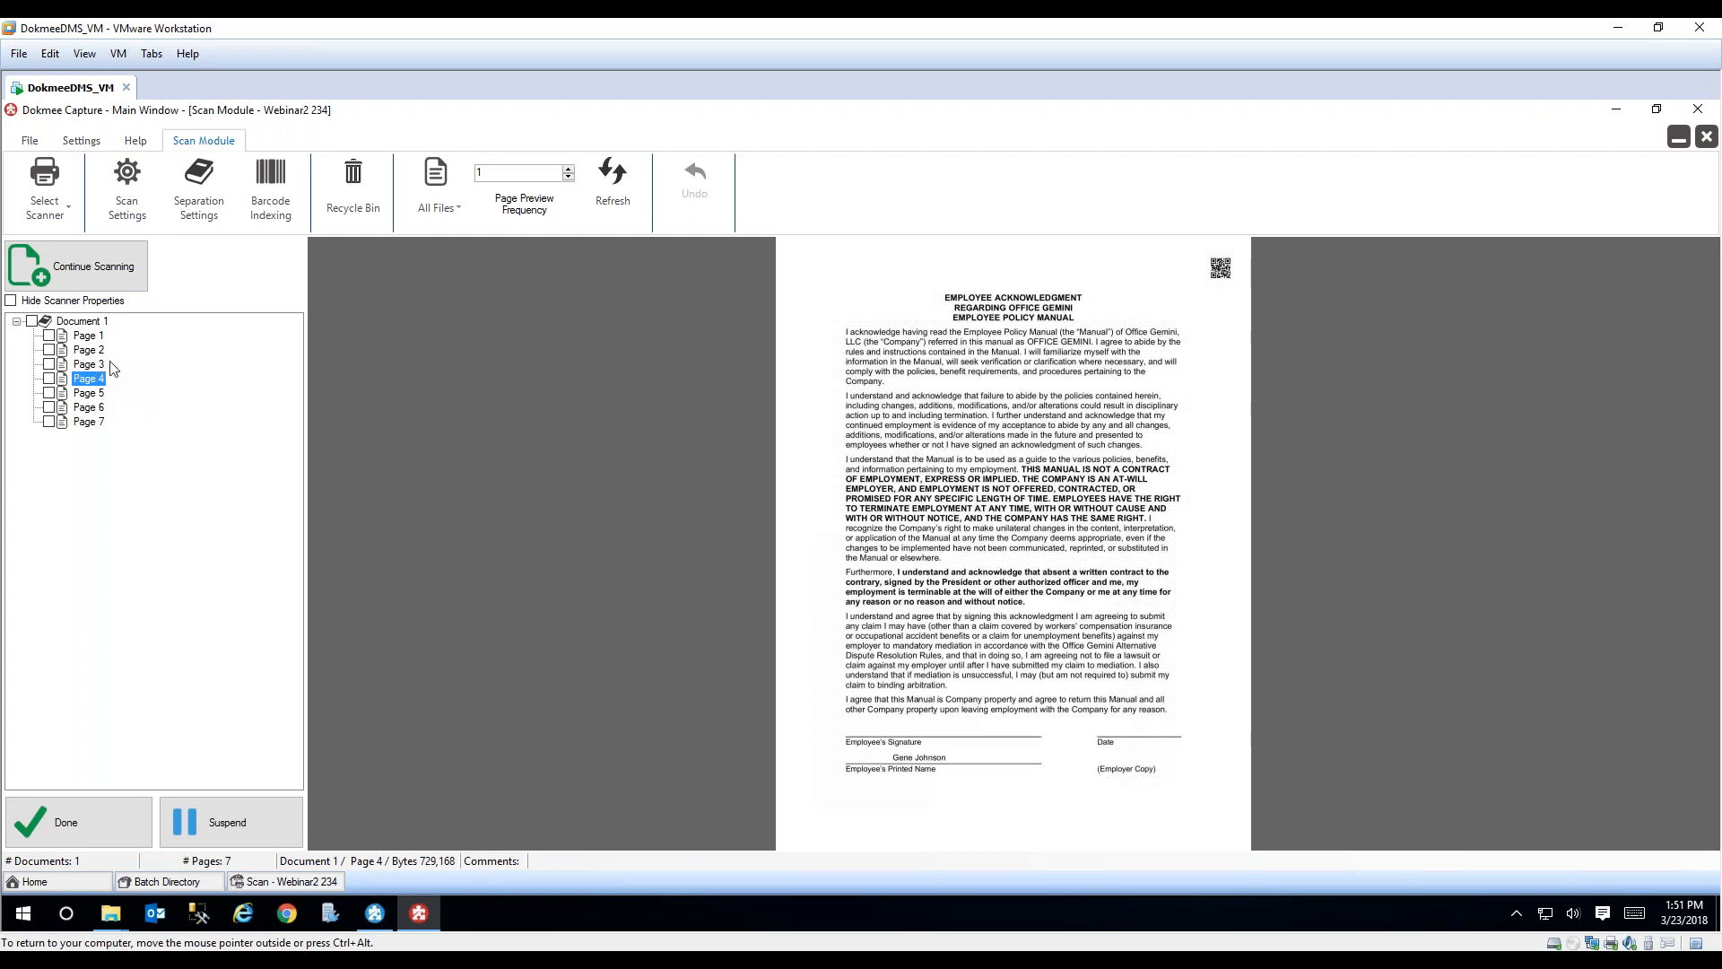
Step: Complete the scan and quality control stages of batch Webinar2 234 and confirm processing it through Zone Recognition
click(96, 807)
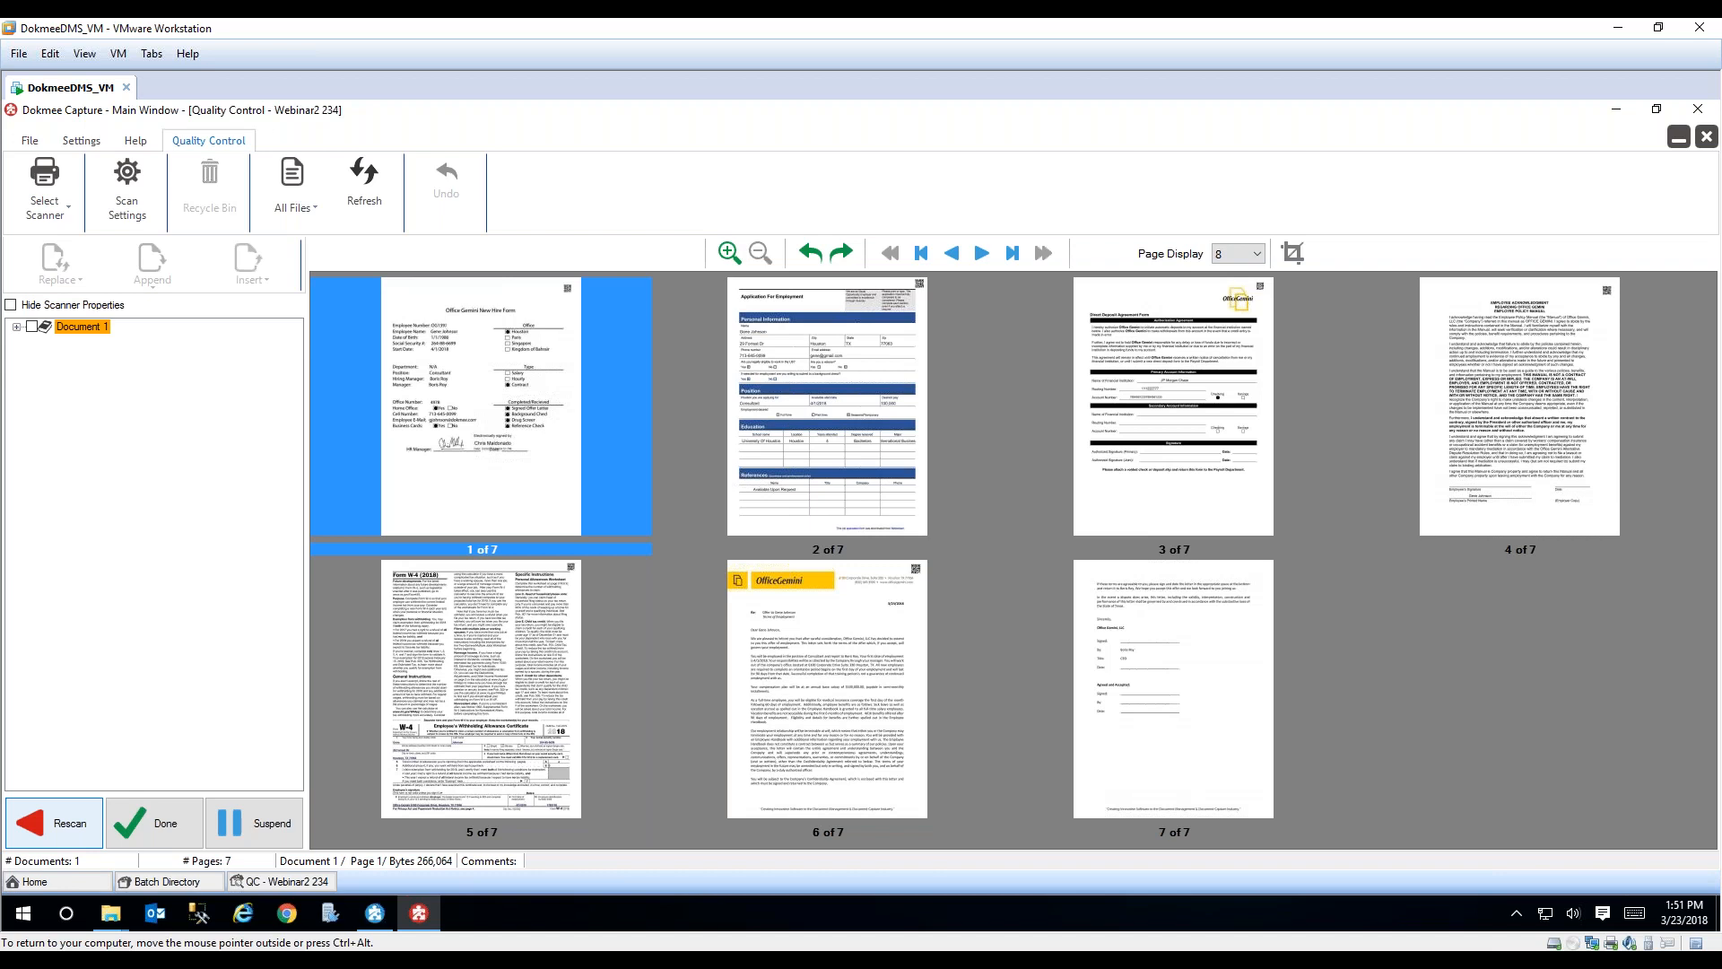
click(152, 823)
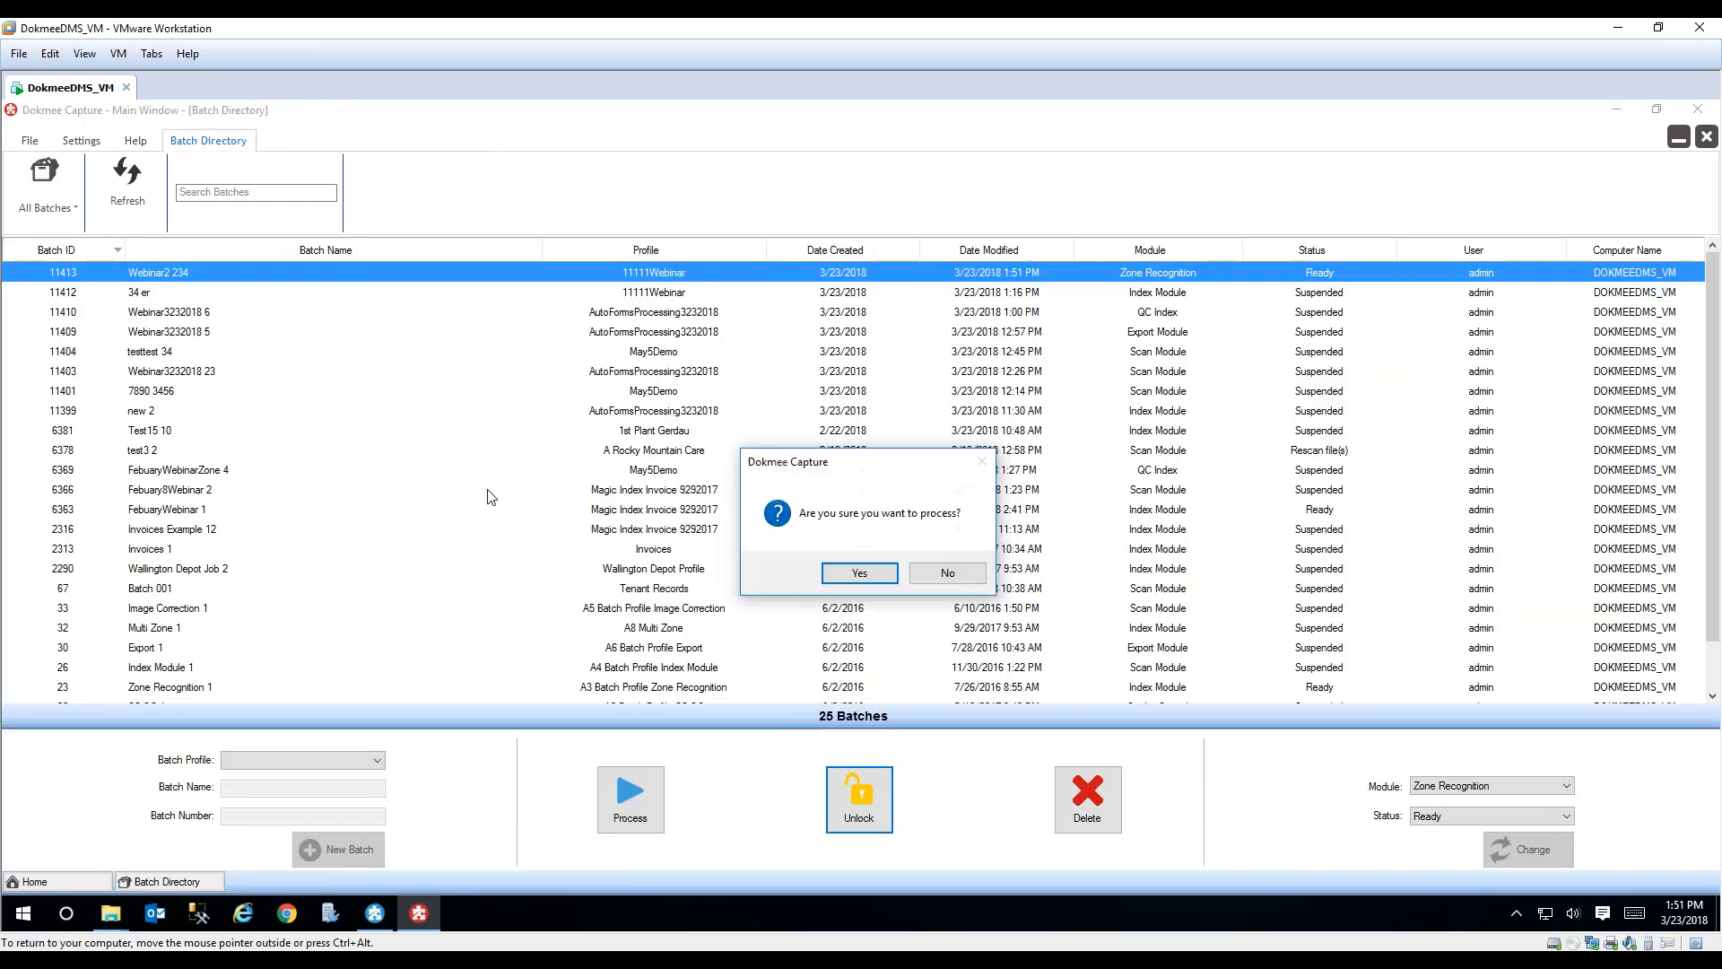
click(861, 574)
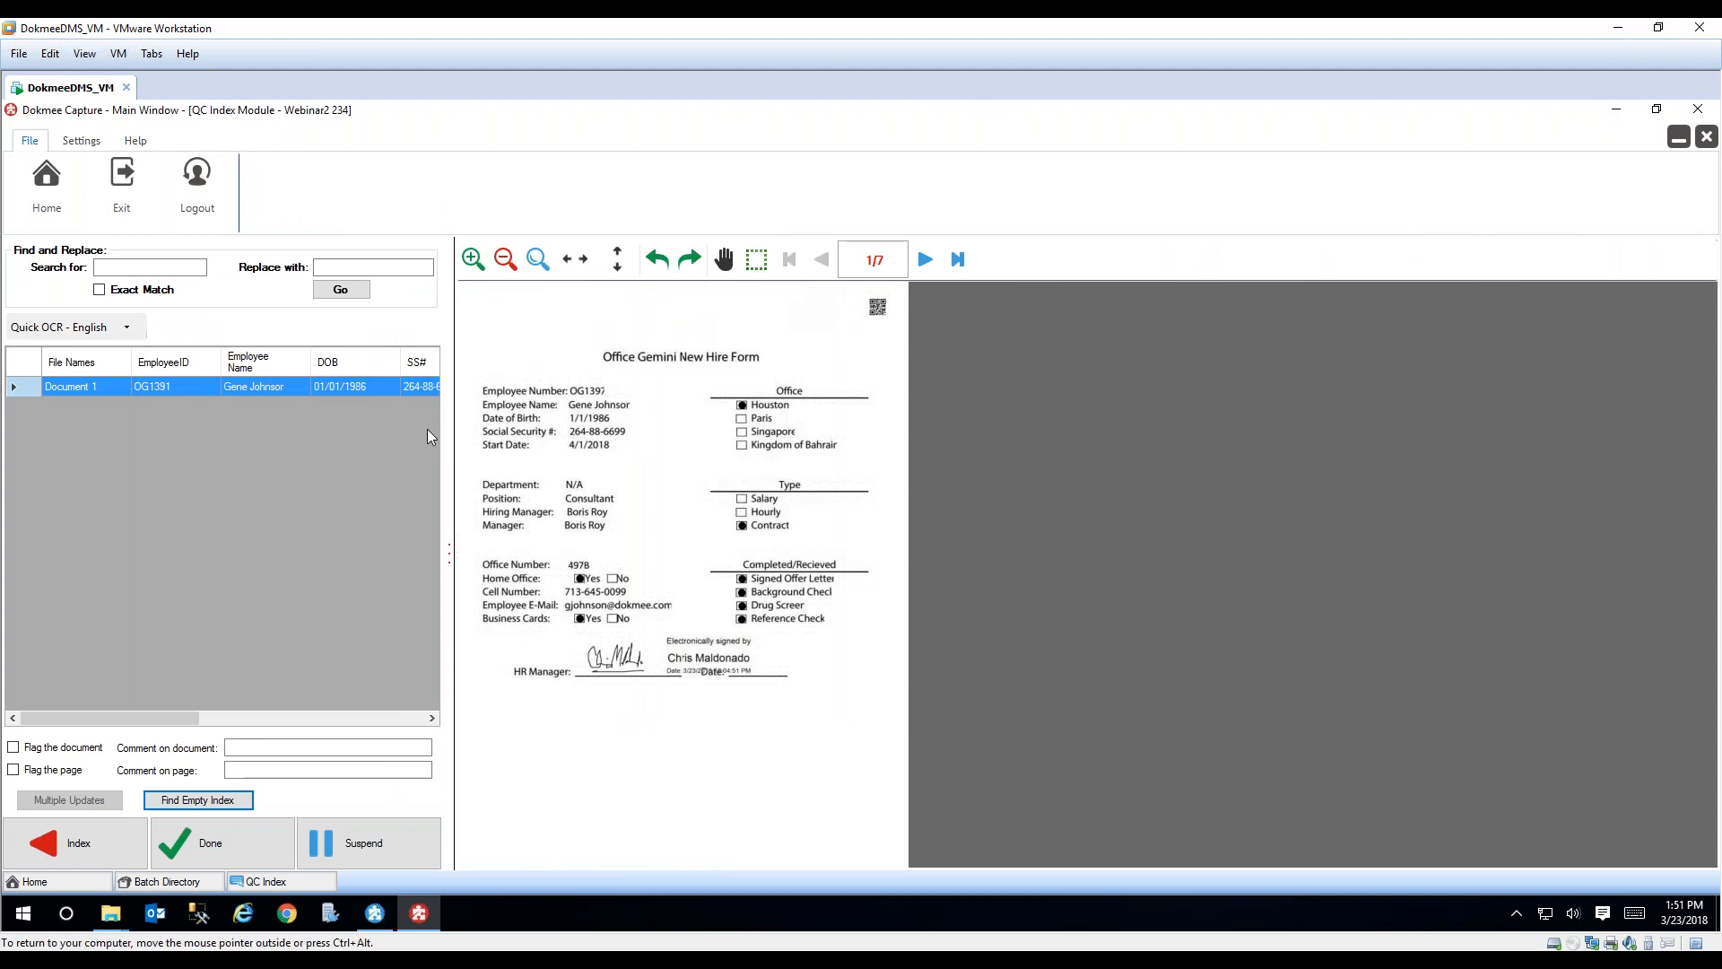
Step: Set the Department index value of Document 1 to 120 and complete the index quality check
drag(449, 435, 1048, 475)
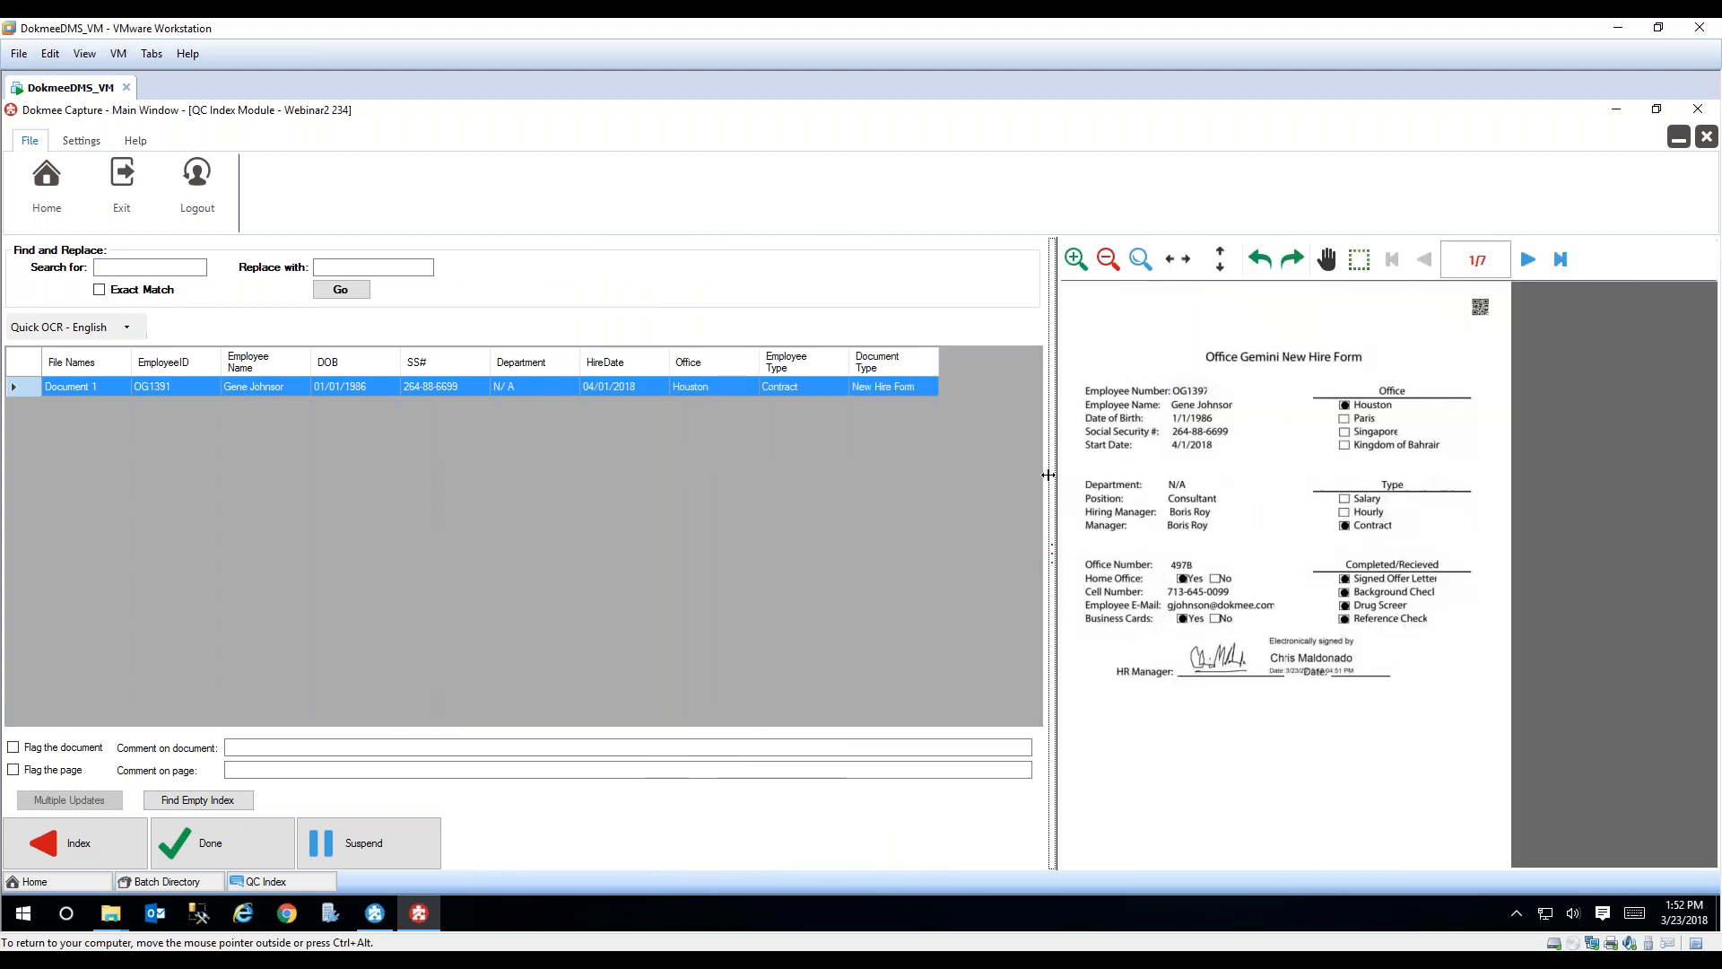
mouse_move(1049, 457)
mouse_down()
mouse_move(941, 476)
mouse_move(859, 454)
mouse_up()
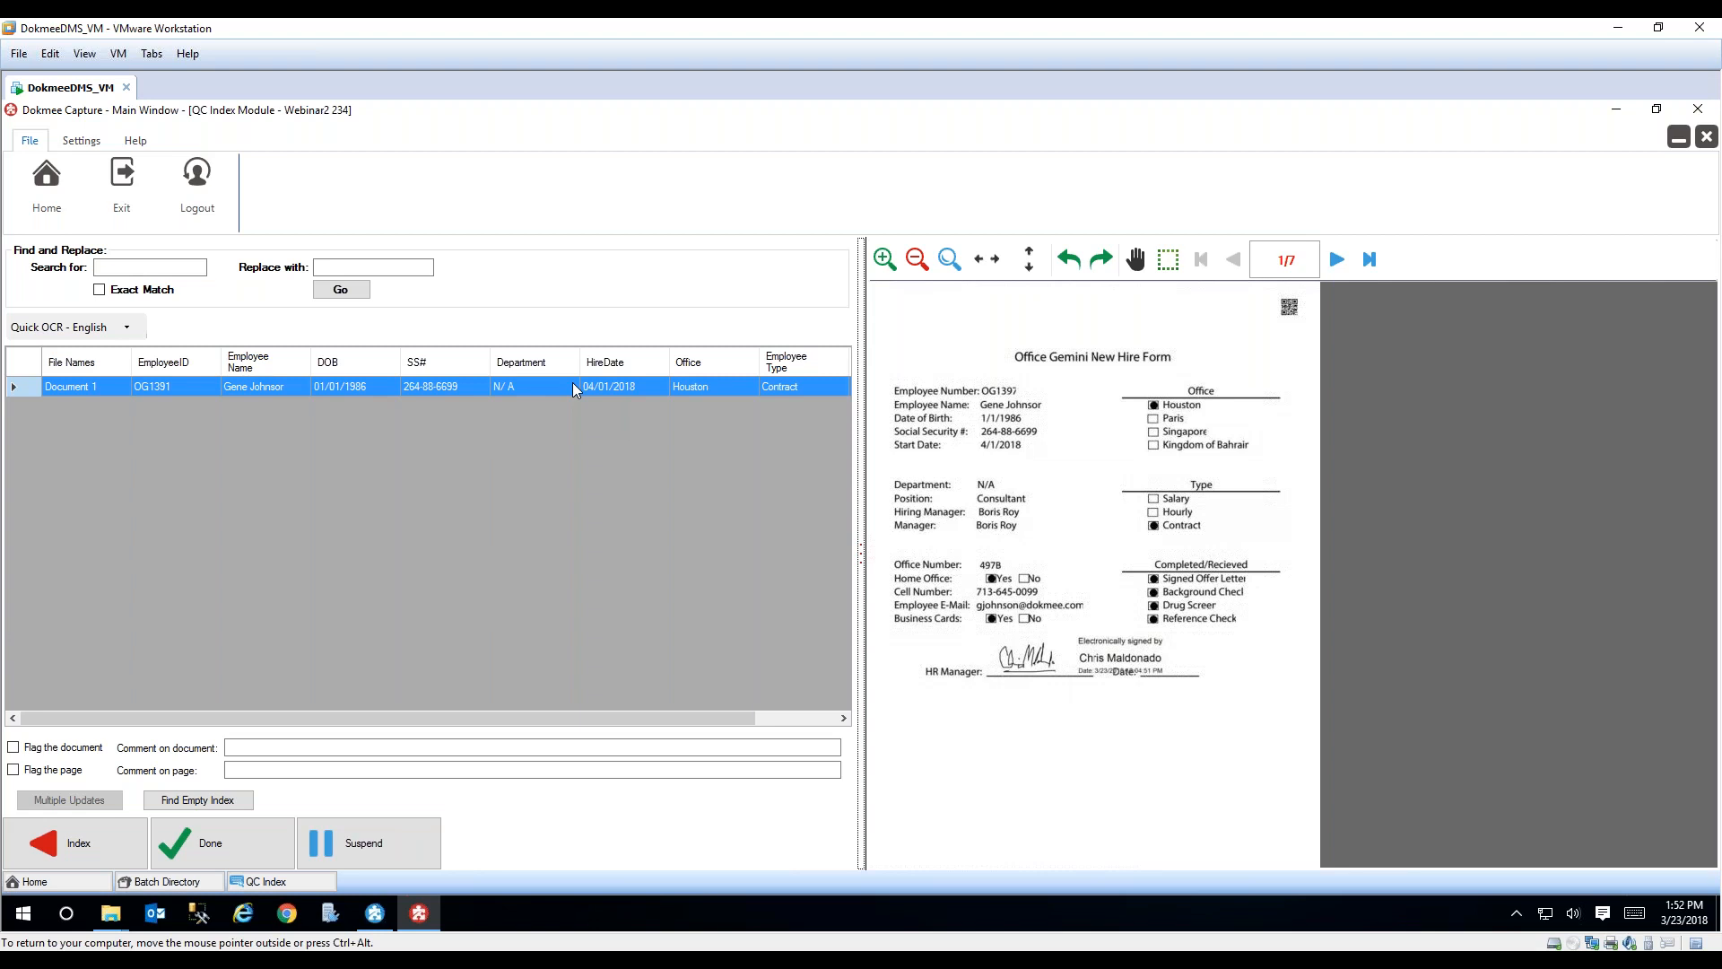
click(222, 848)
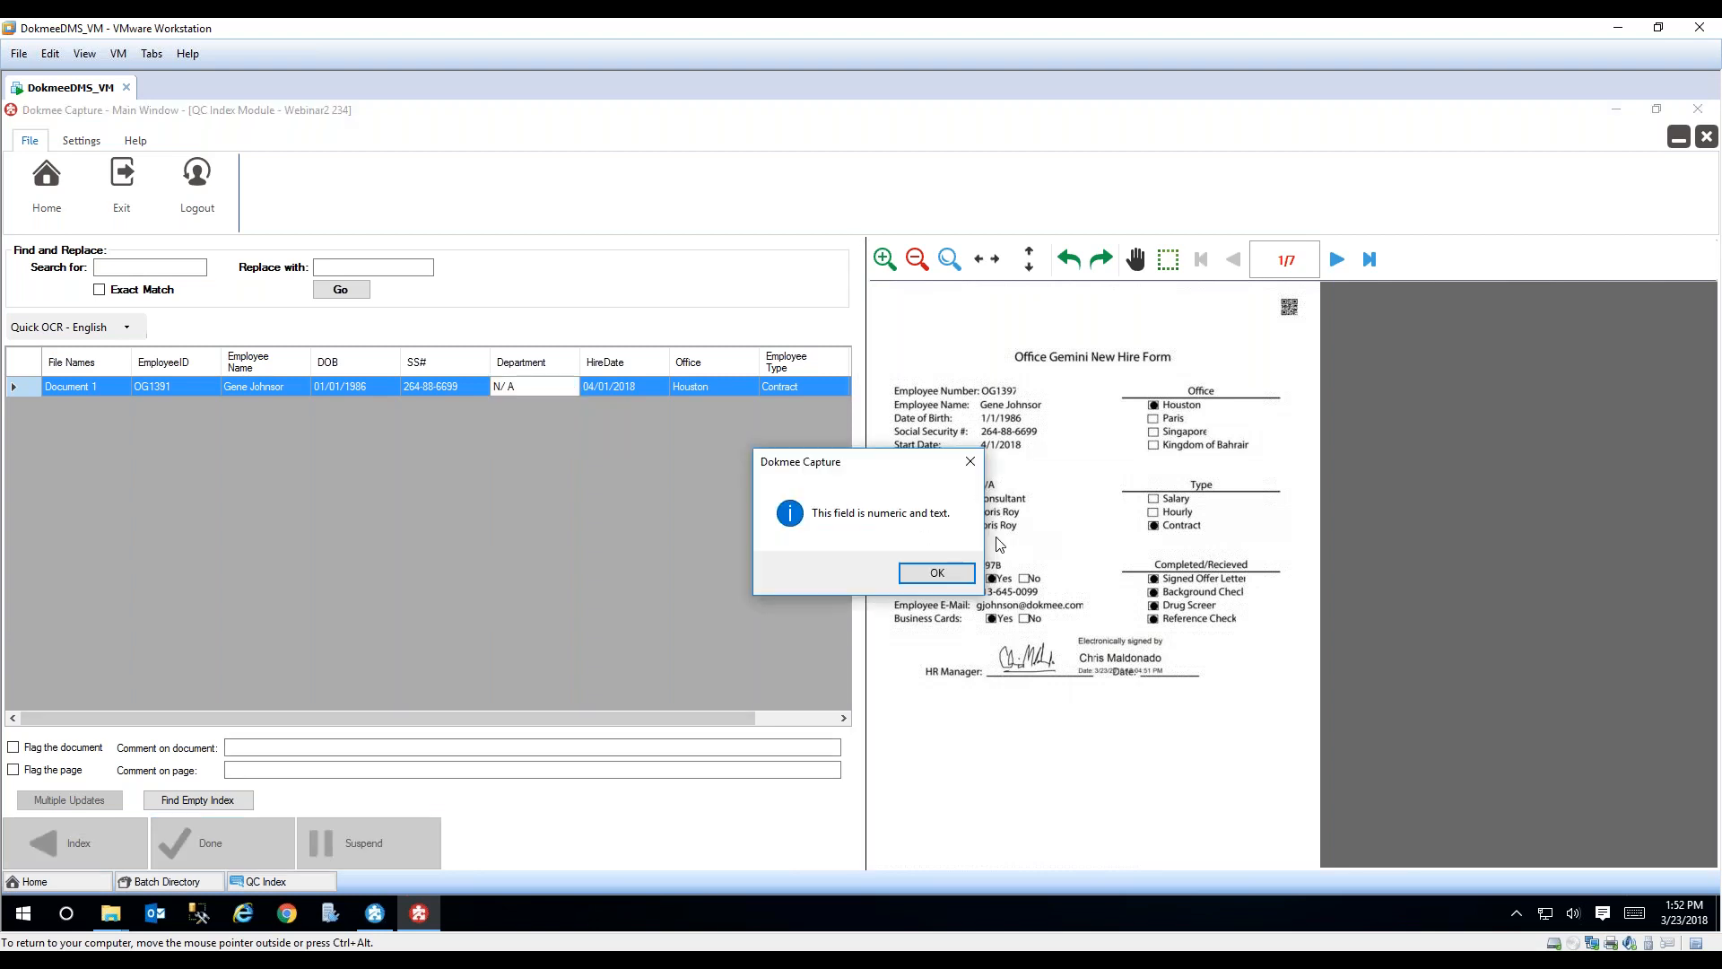
click(935, 572)
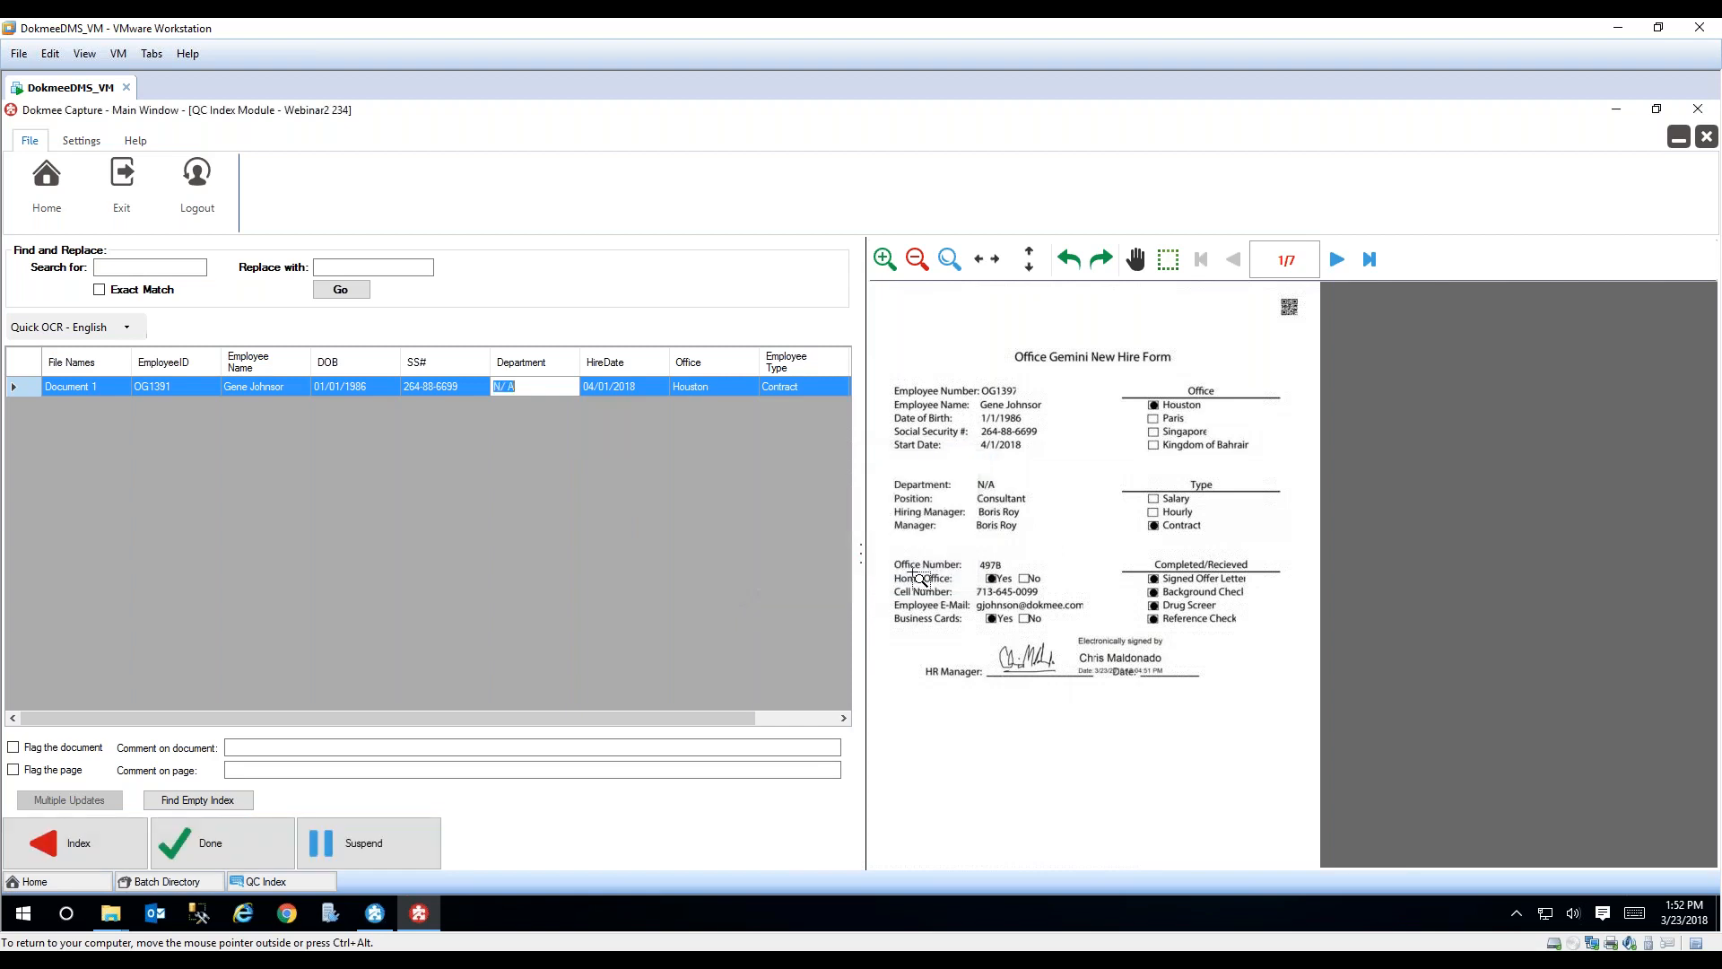
click(546, 385)
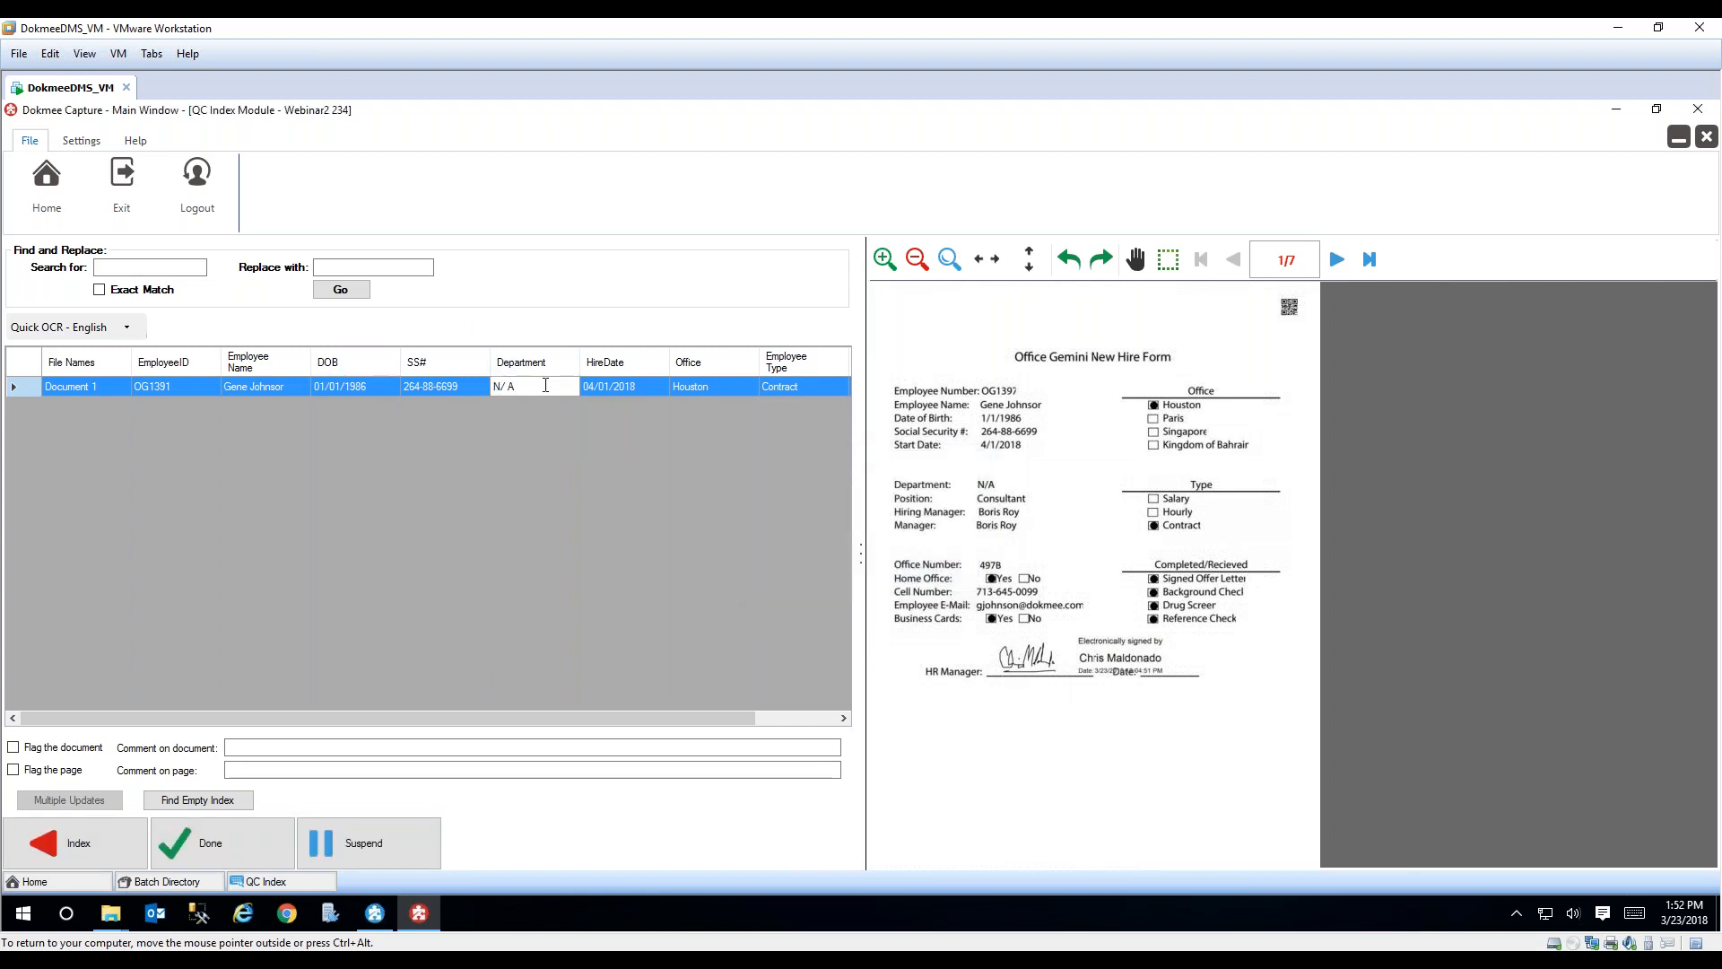
drag(545, 385, 476, 382)
key(BackSpace)
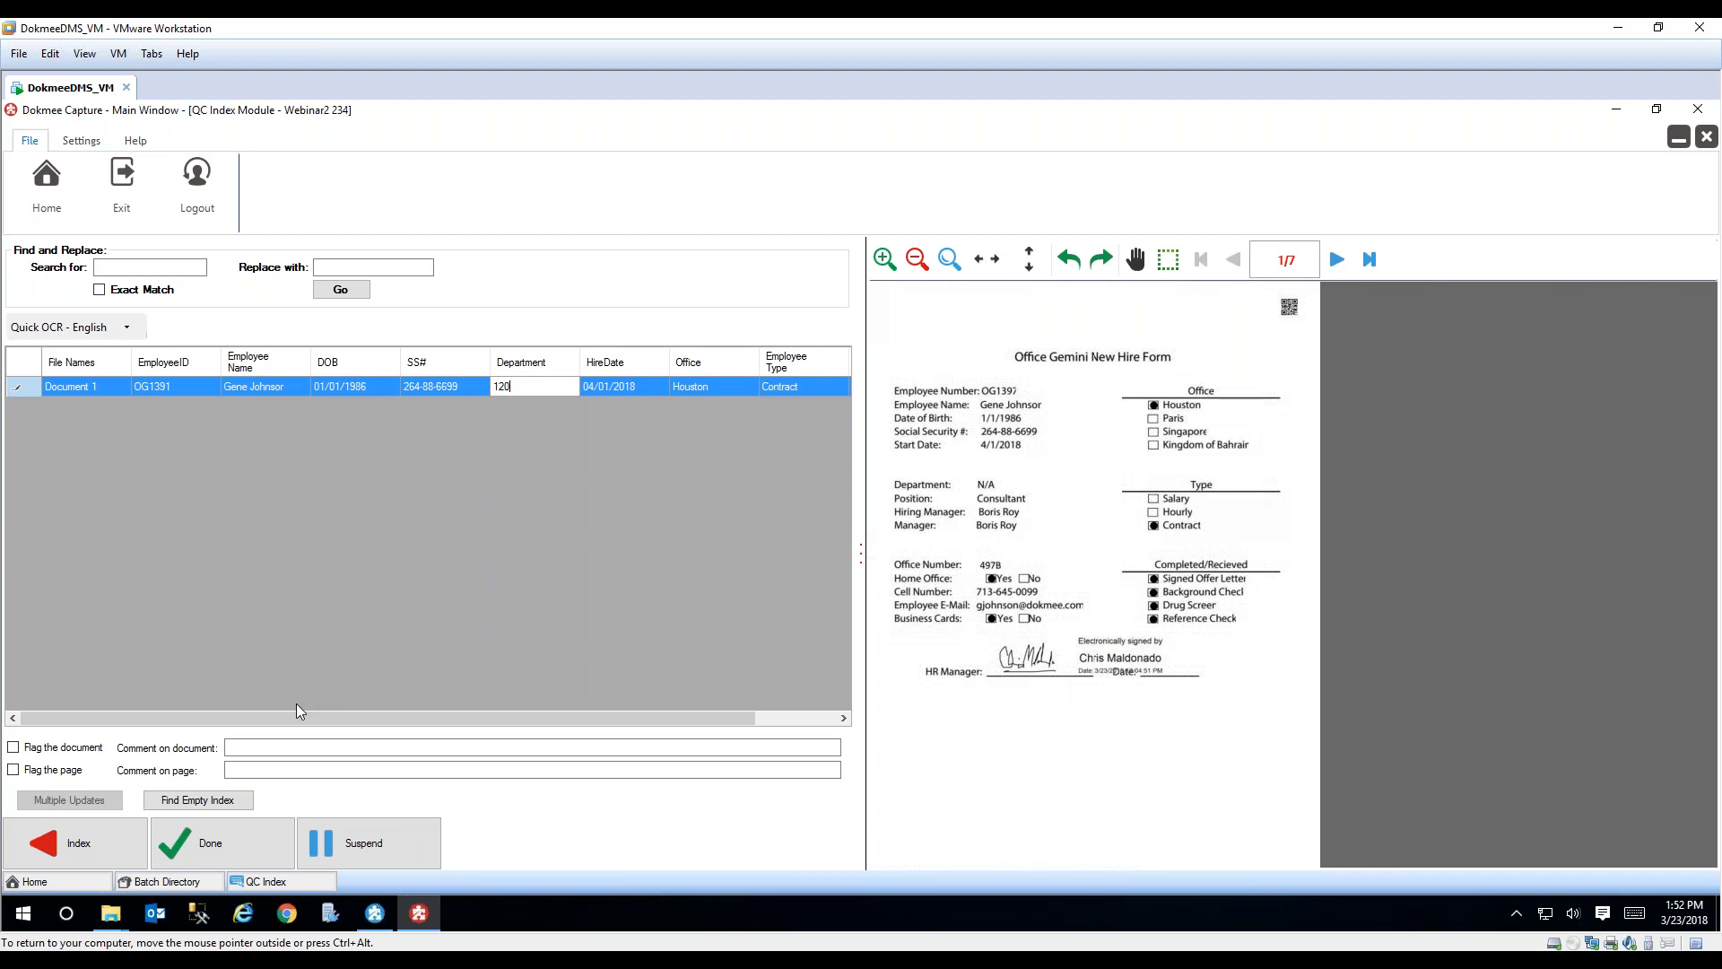
click(236, 834)
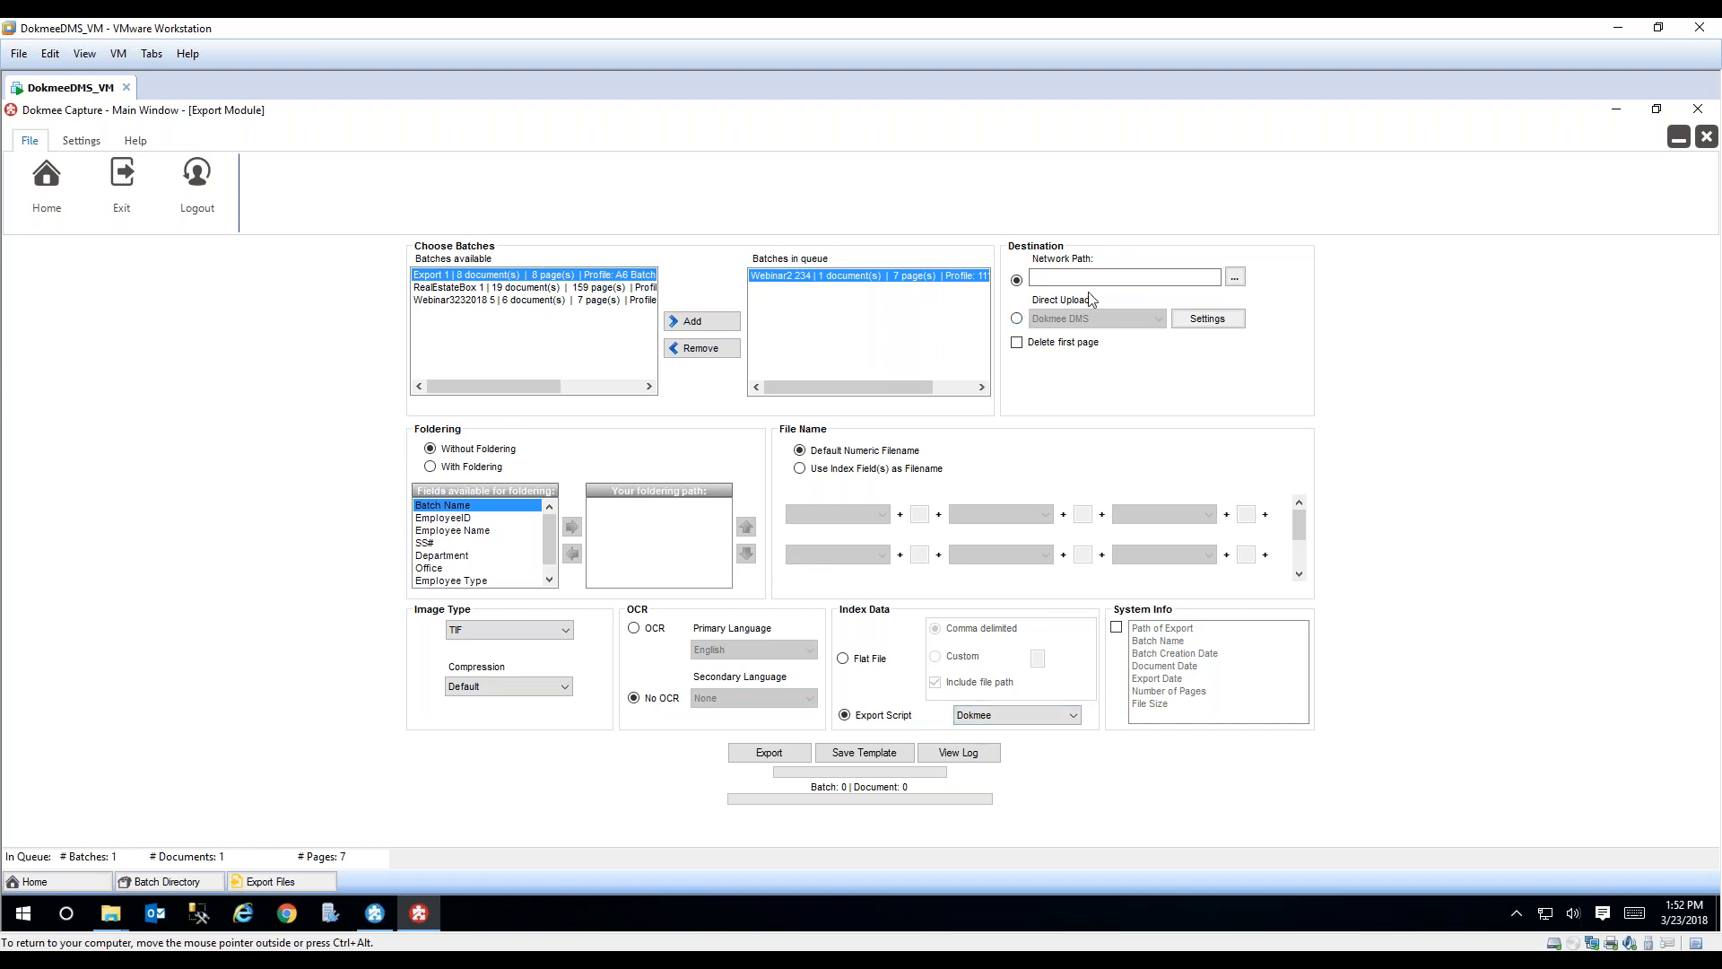
Step: Examine the Direct Upload and Network Path destinations and the available export scripts, and close the Export Module without exporting
click(1017, 319)
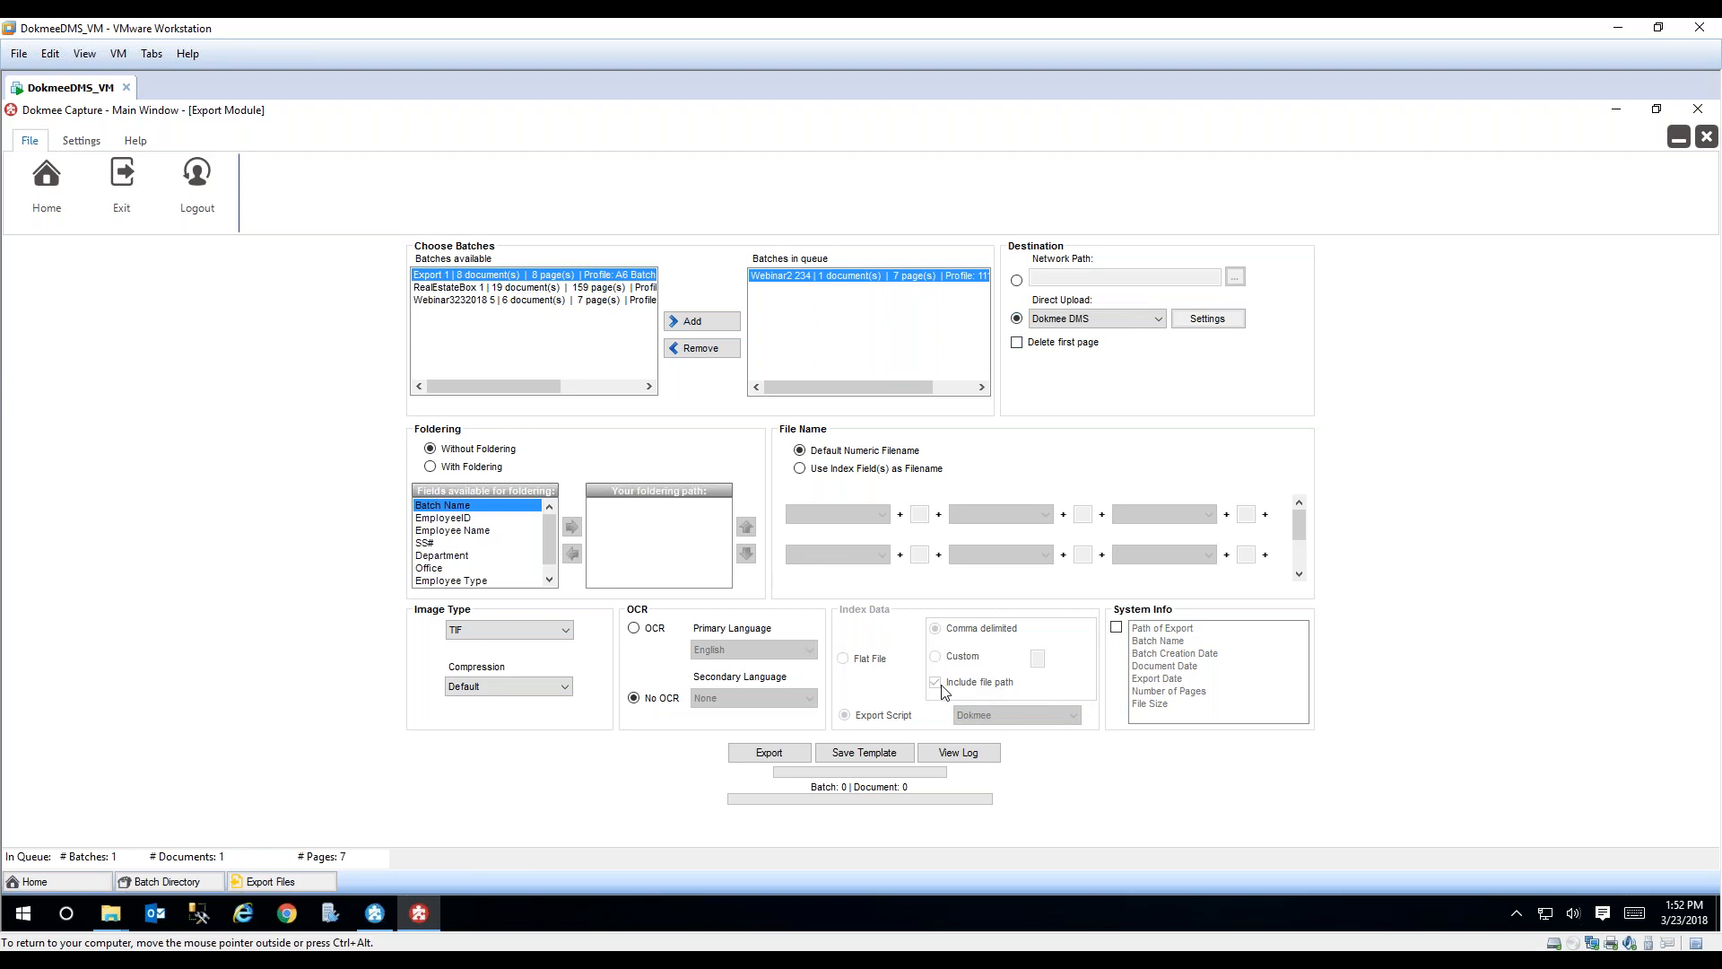
click(1016, 281)
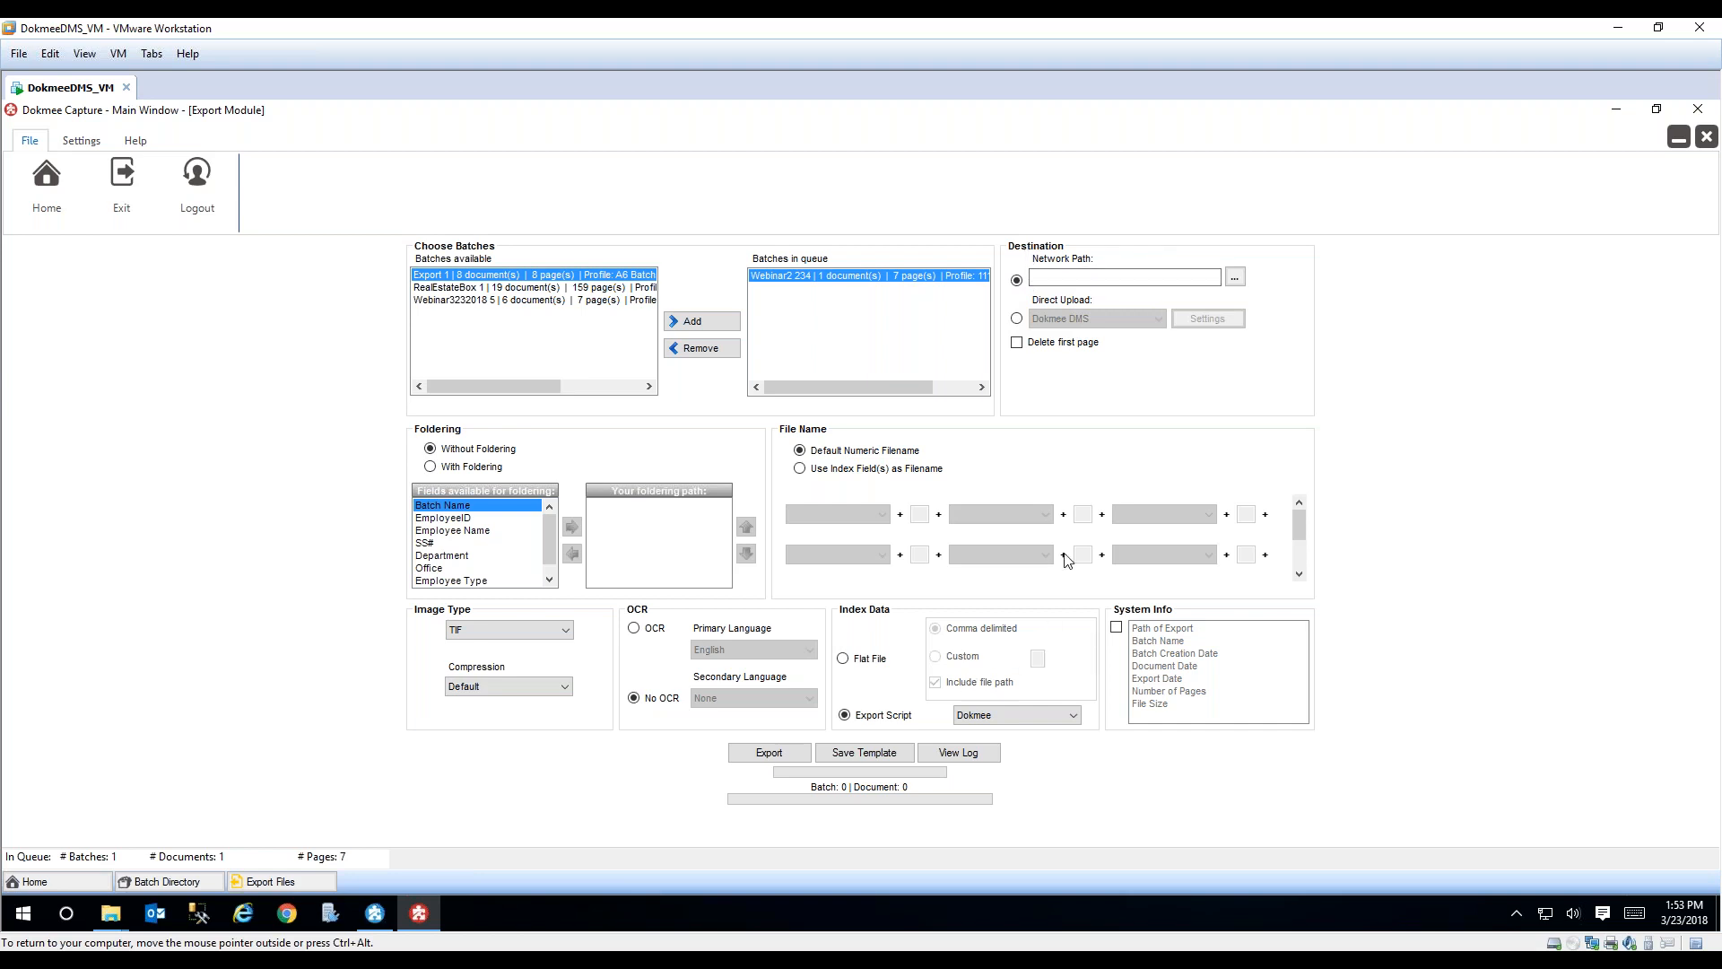
click(1069, 716)
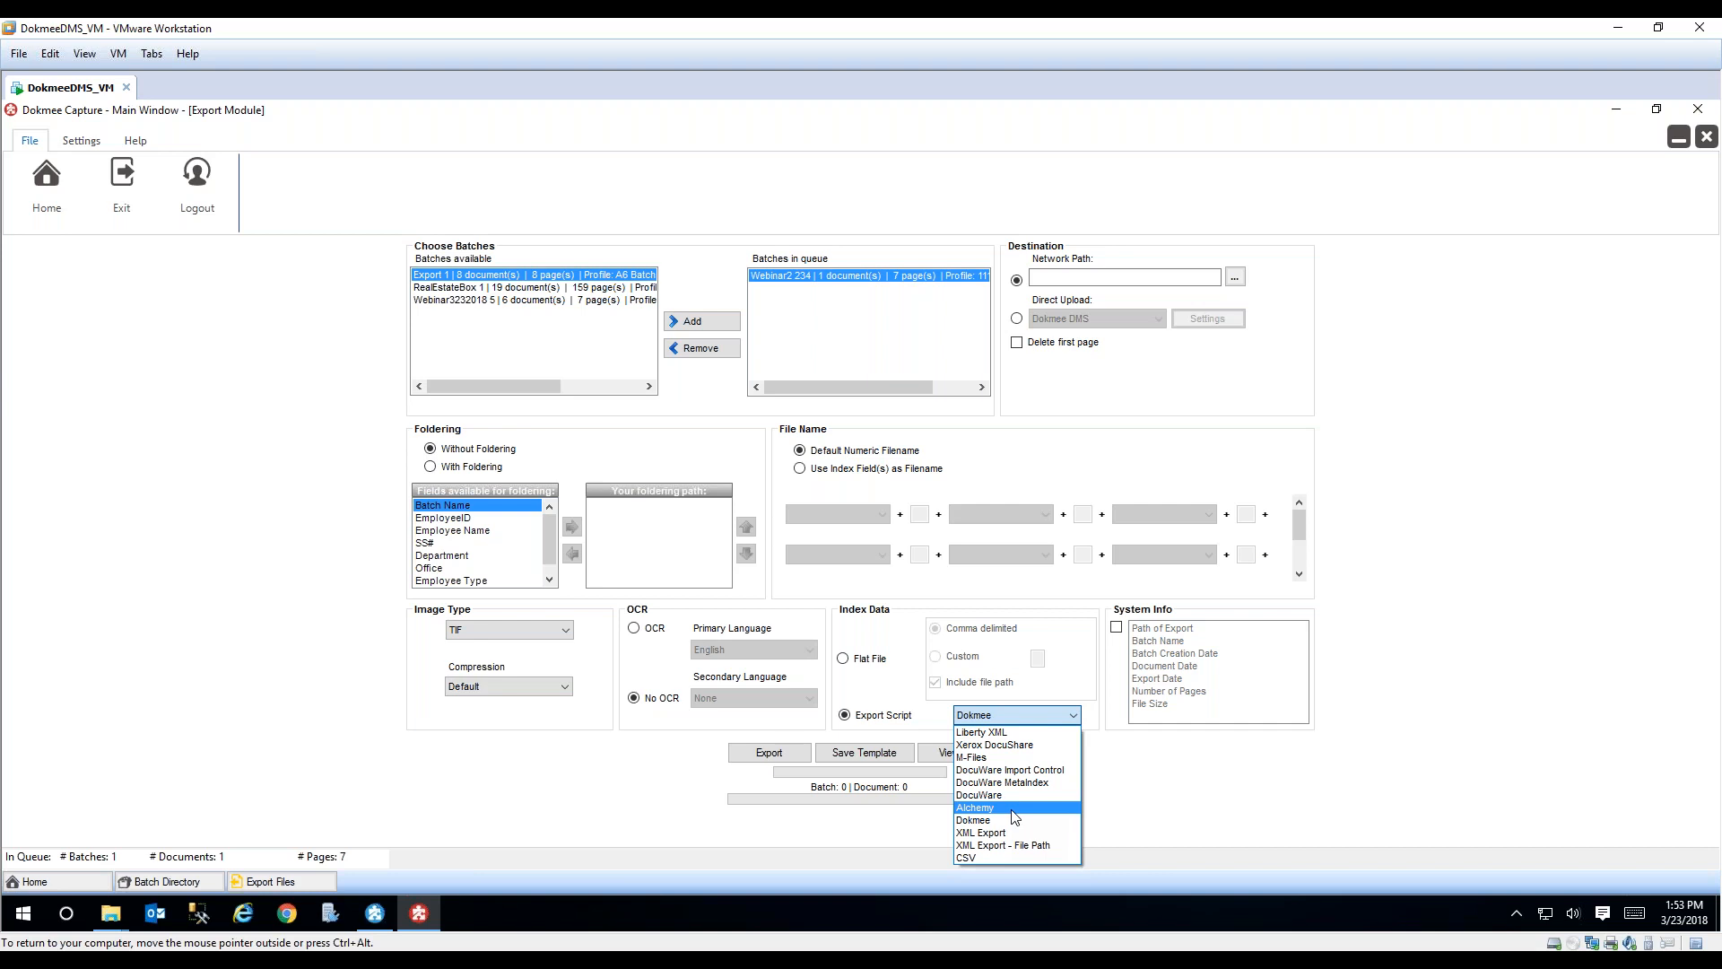
click(1550, 413)
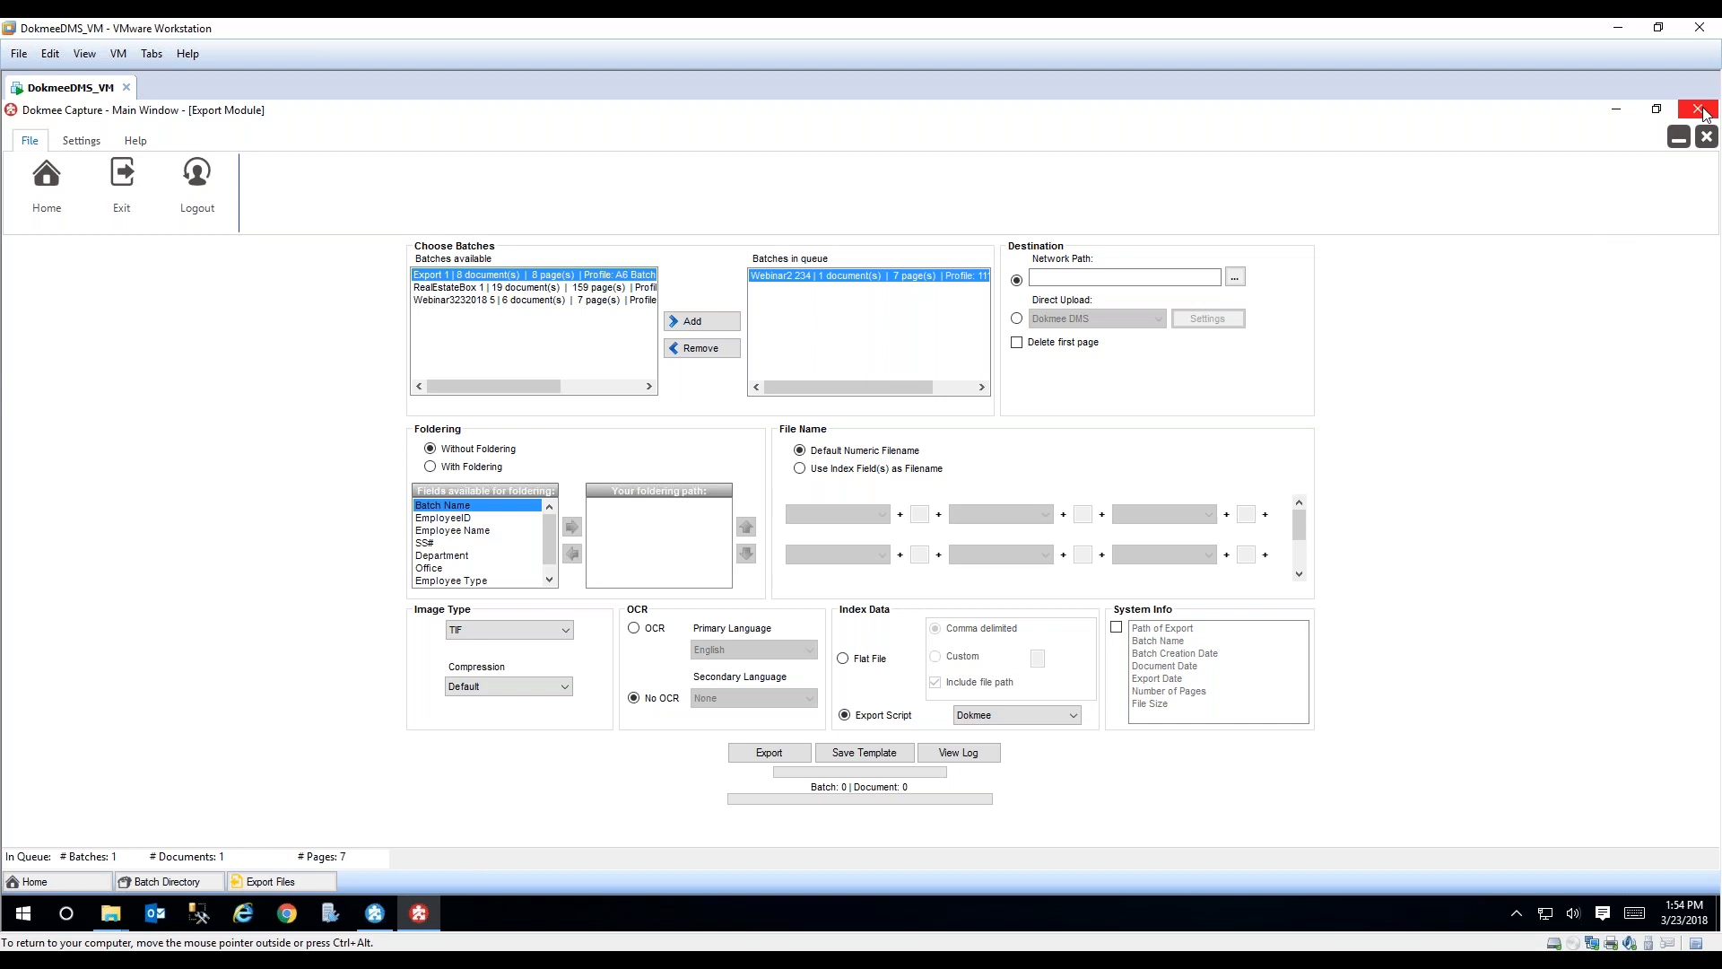
click(1707, 136)
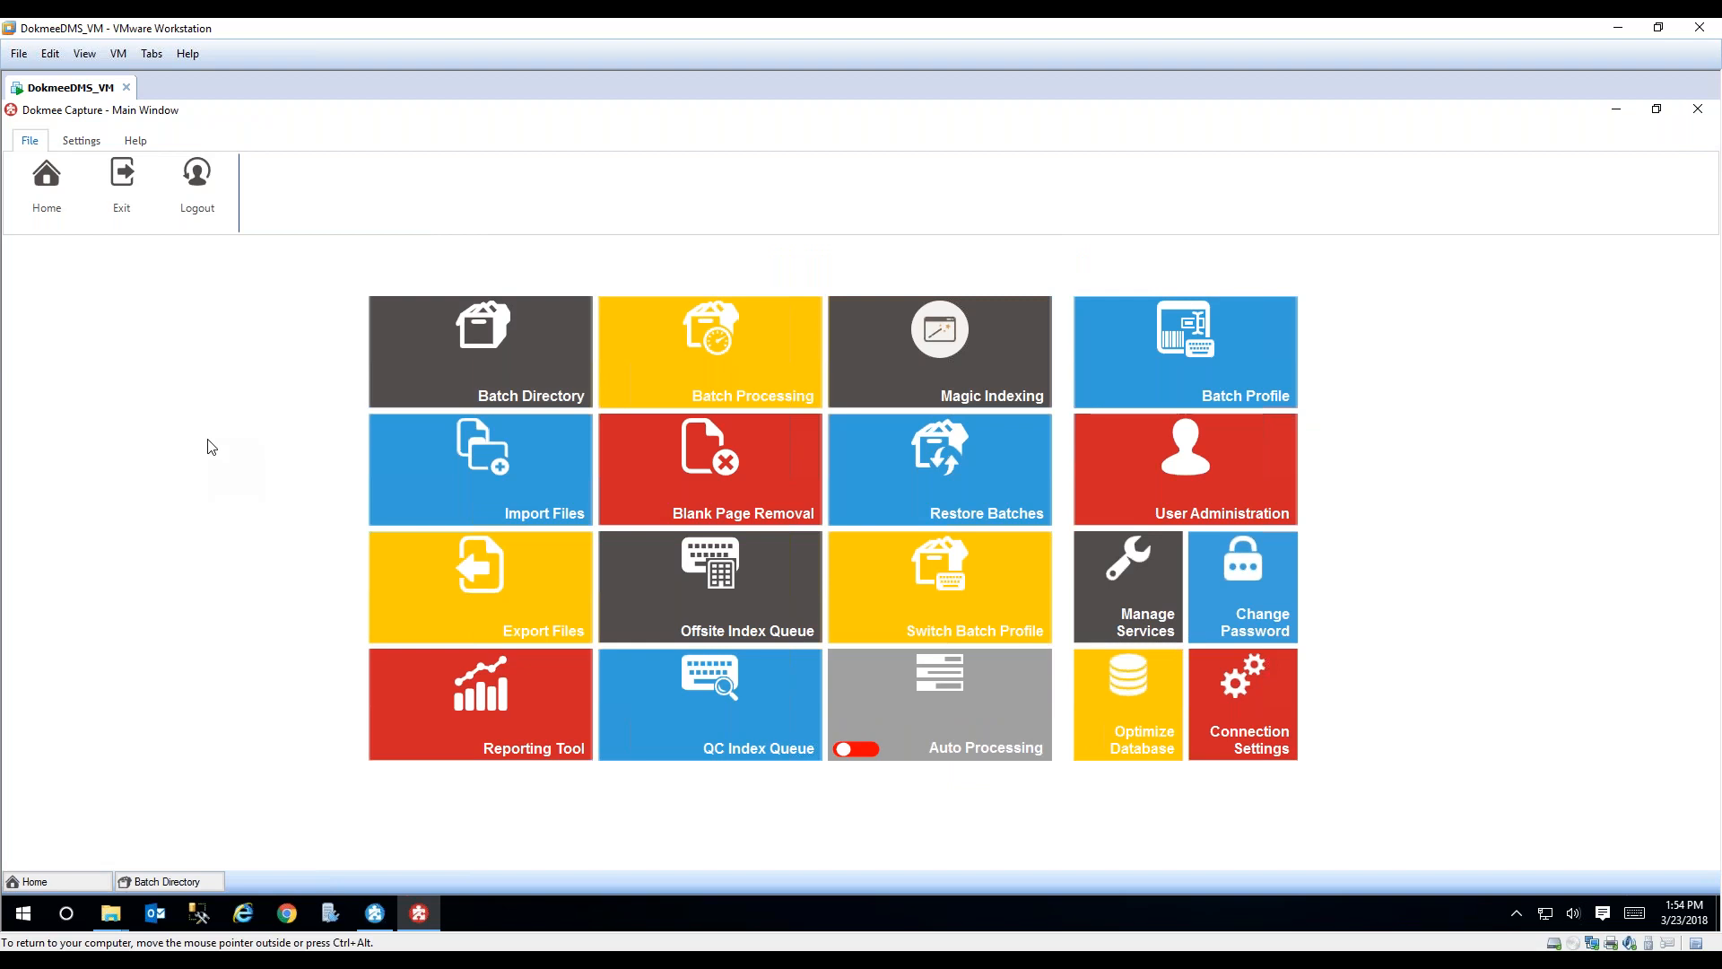
Step: Open the Batch Directory and process the suspended batch Febuary8Webinar 2
click(416, 335)
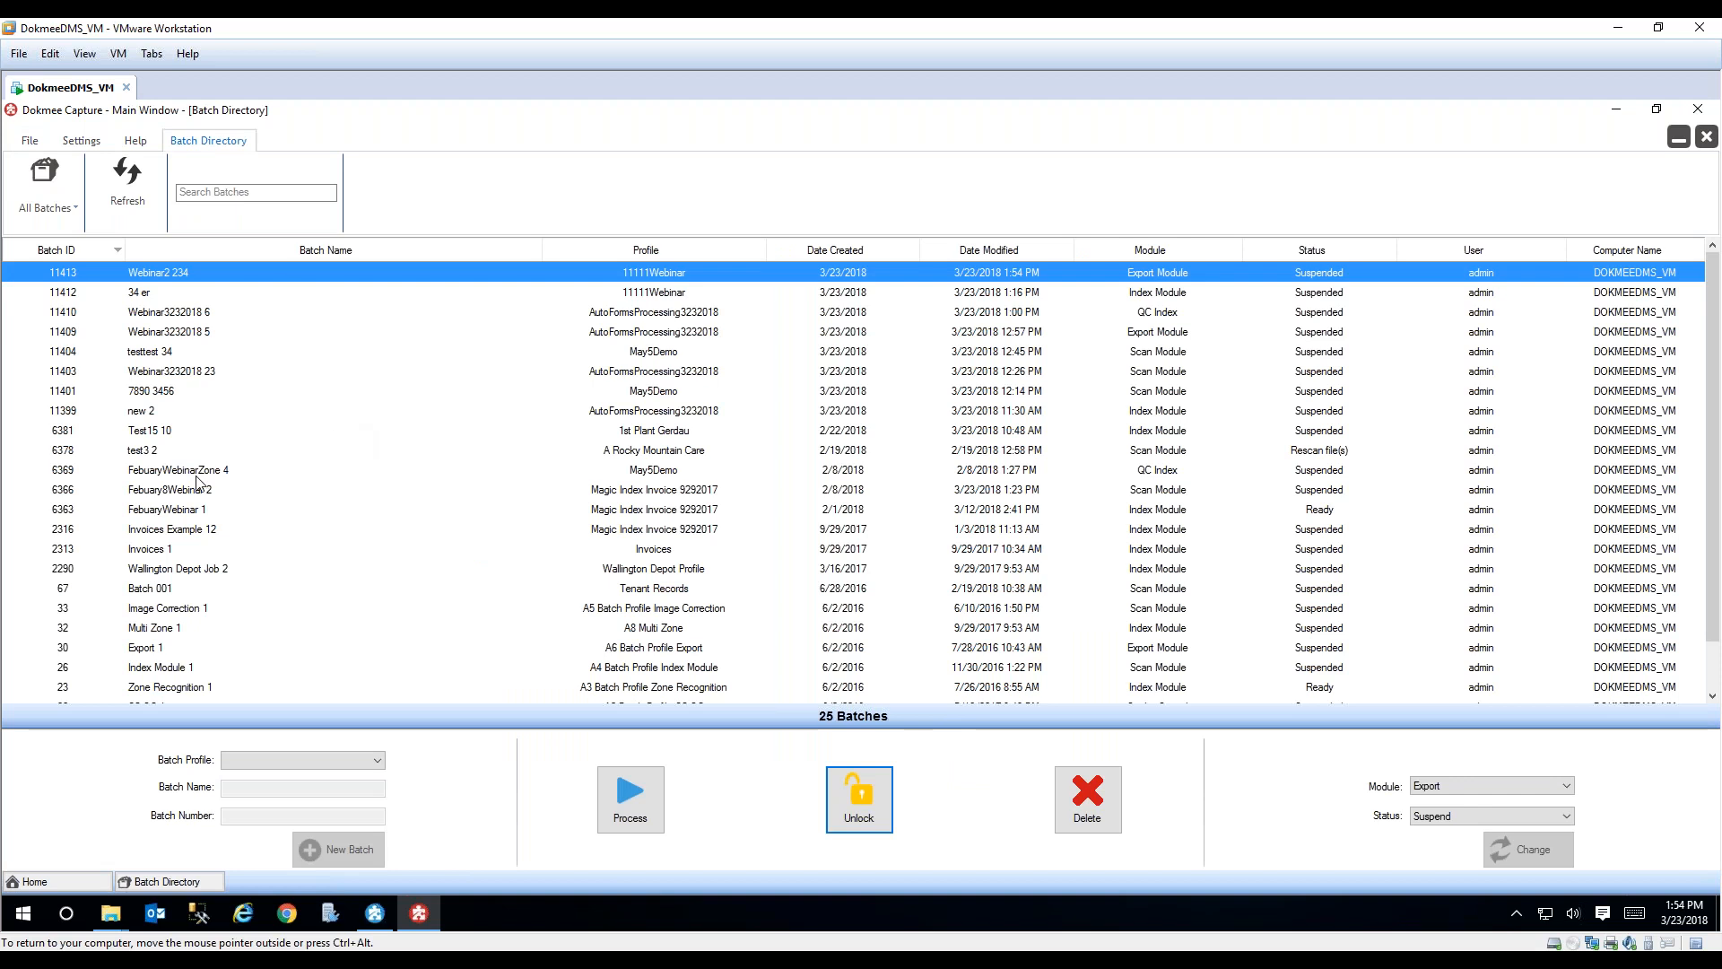
click(191, 490)
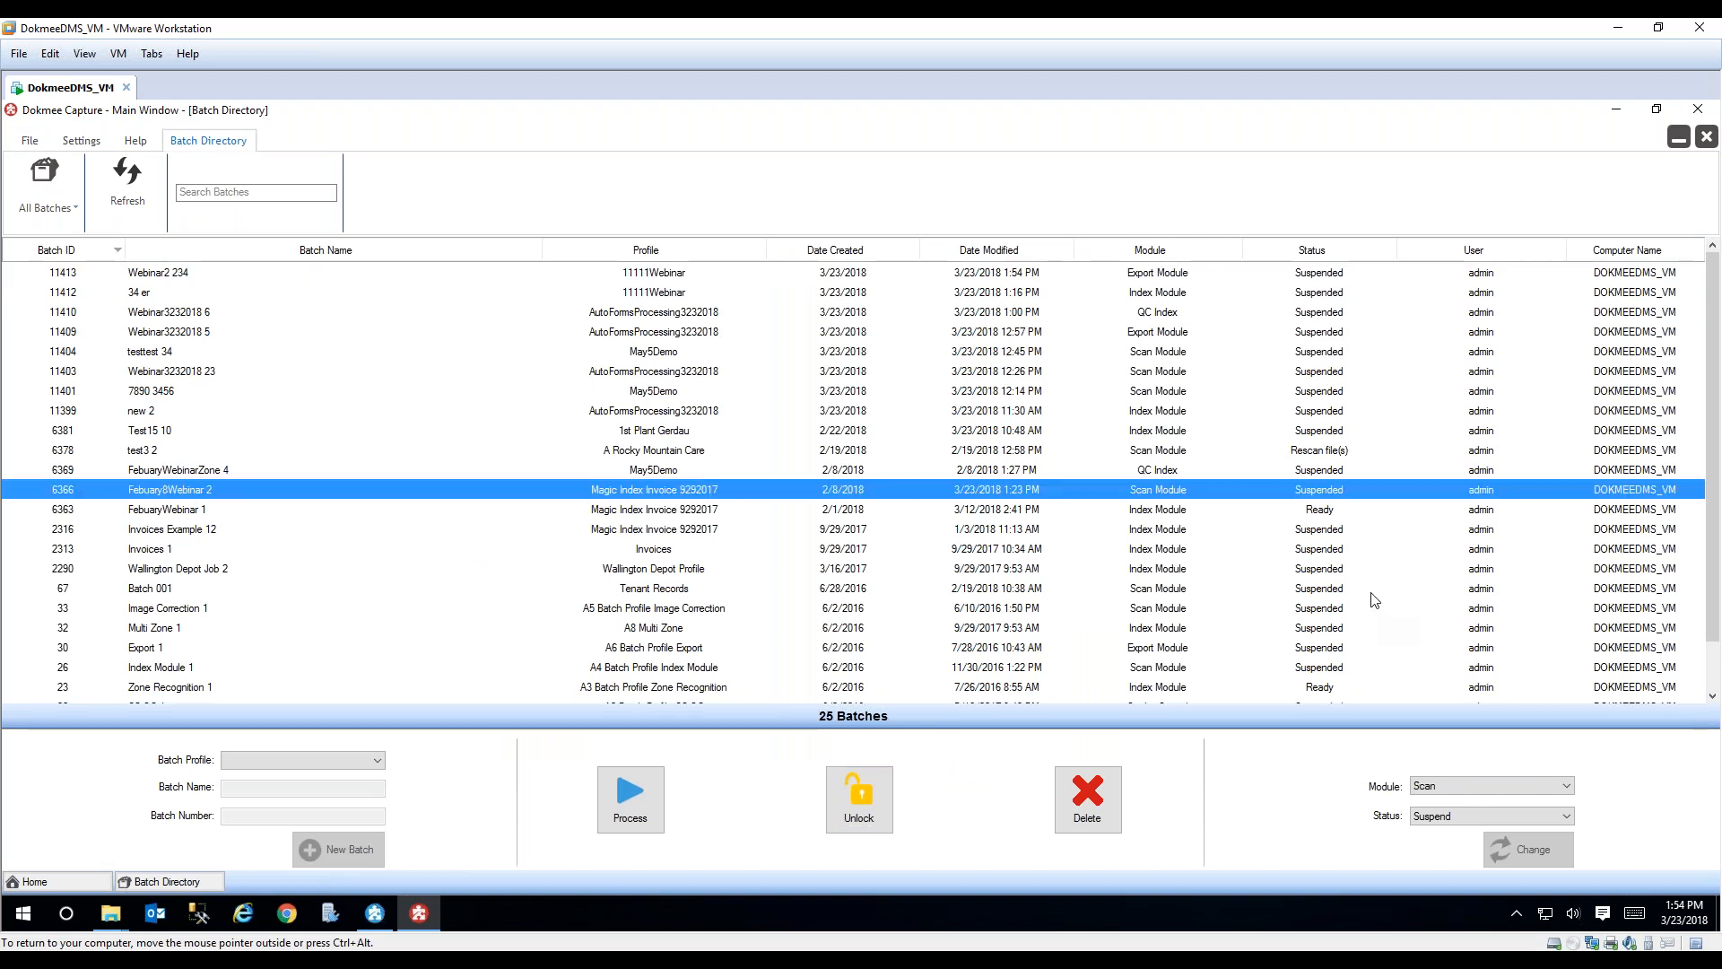
click(631, 794)
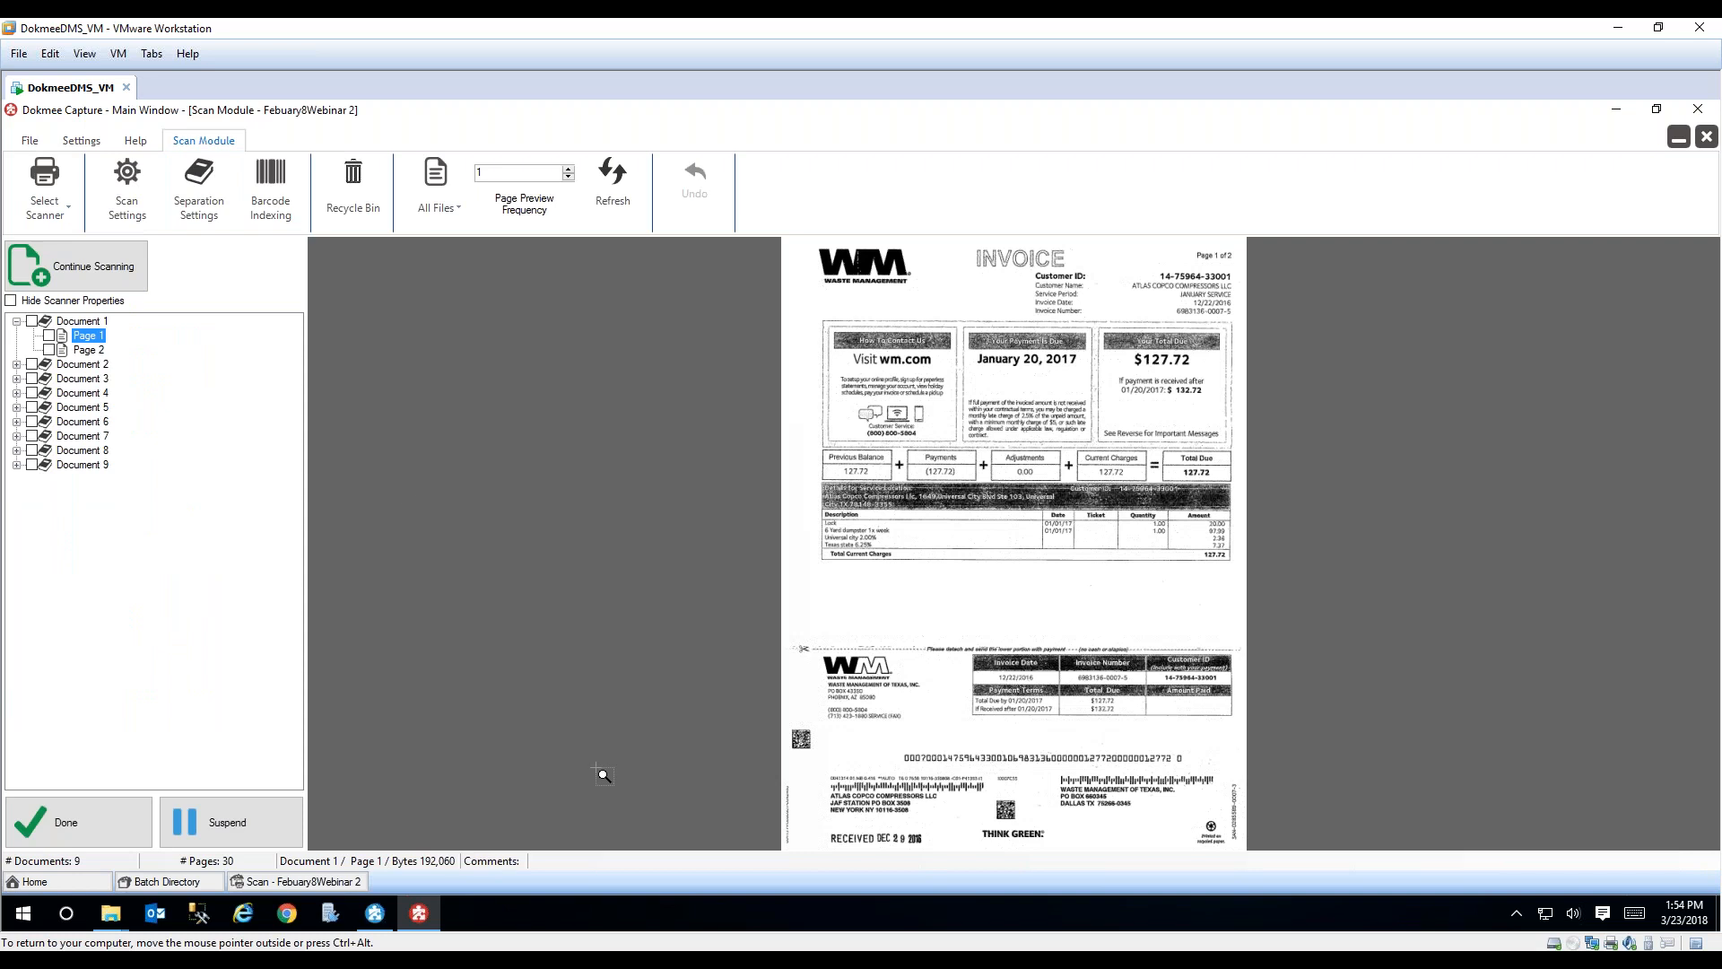
Step: Collapse Document 1 and review the scanned invoices in Documents 3 through 9
click(16, 321)
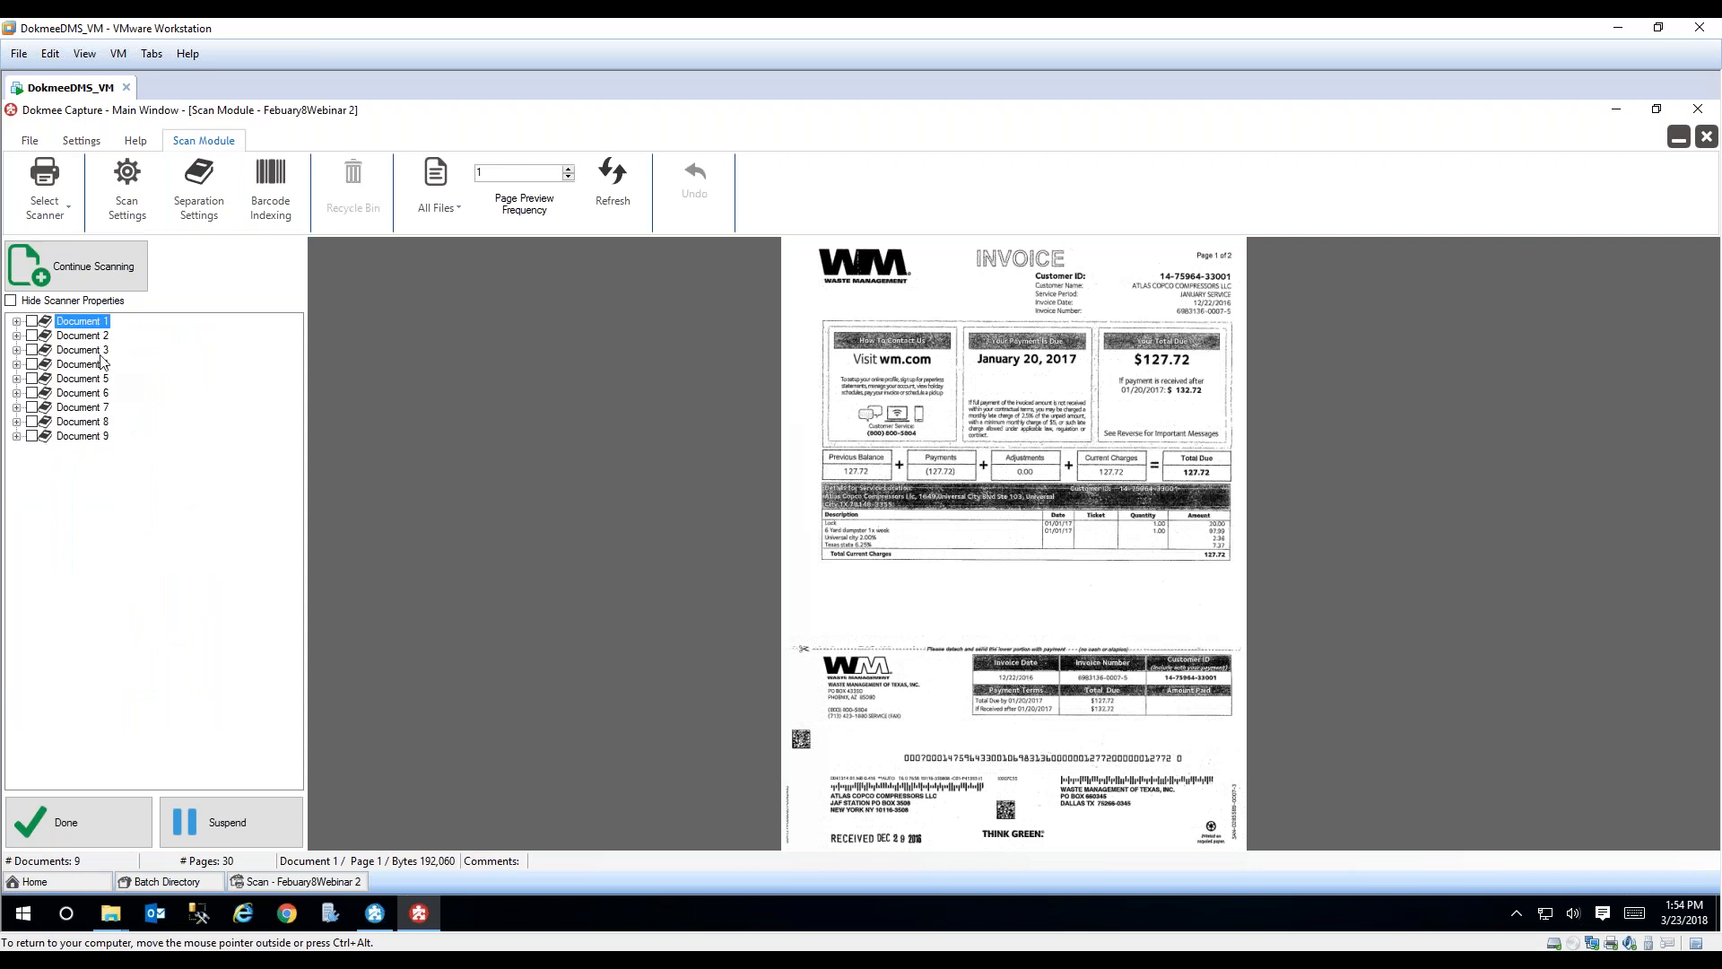
click(90, 350)
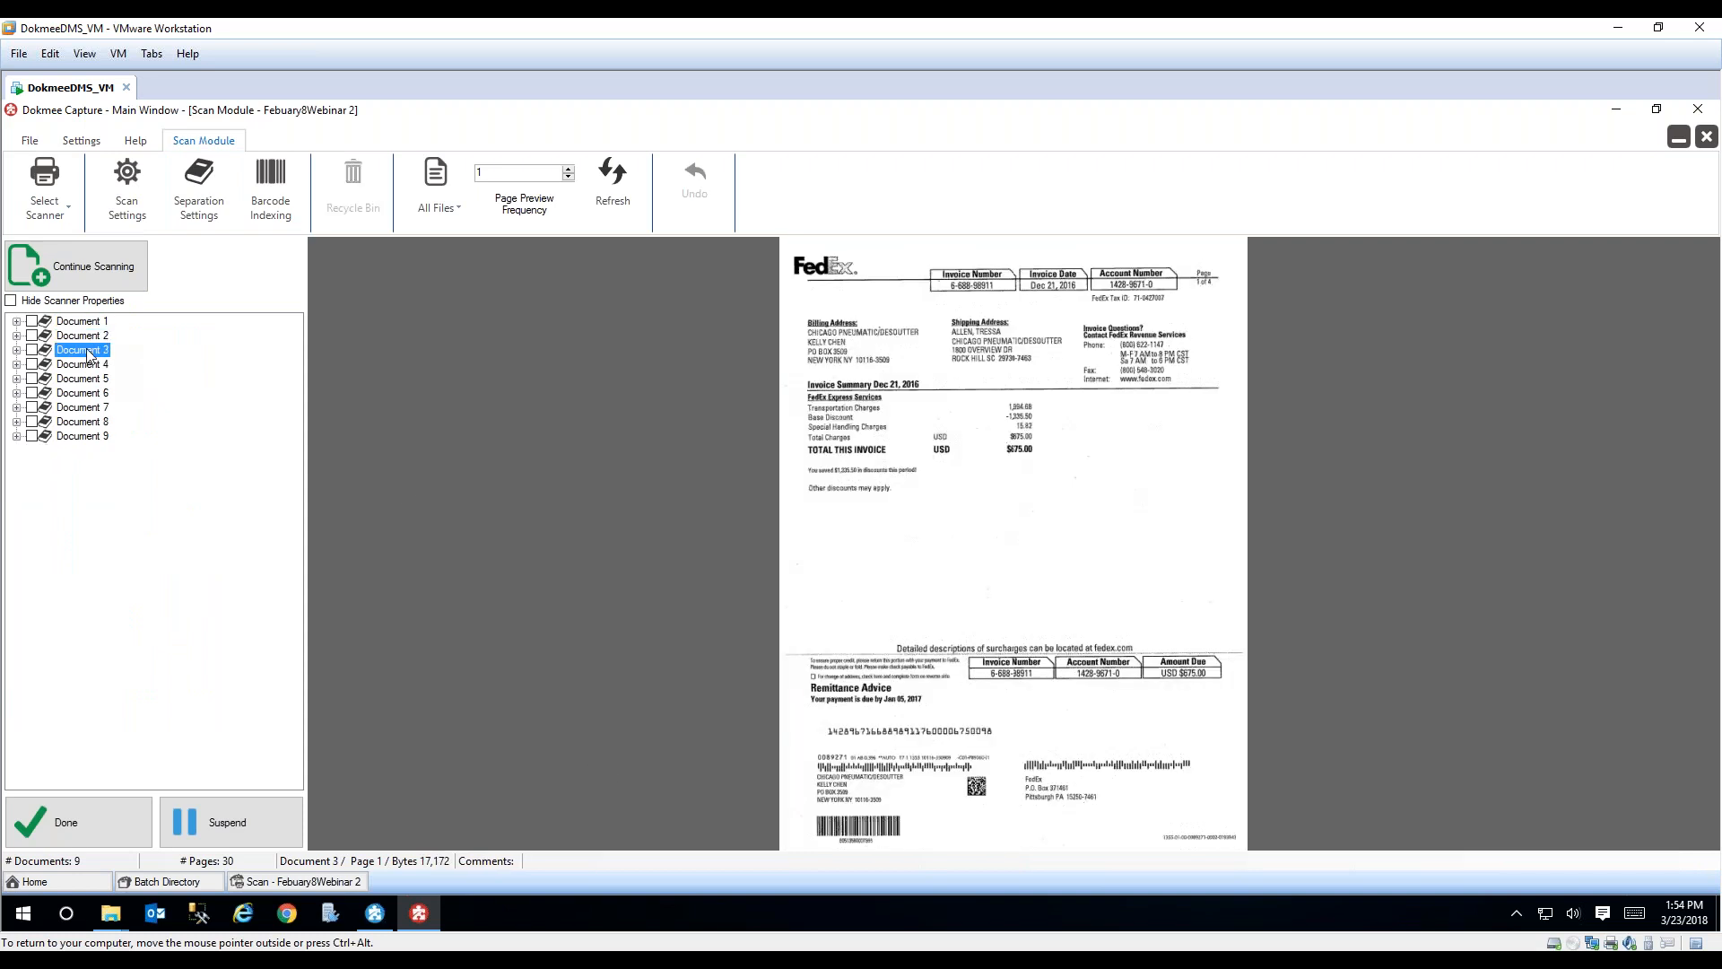
click(88, 368)
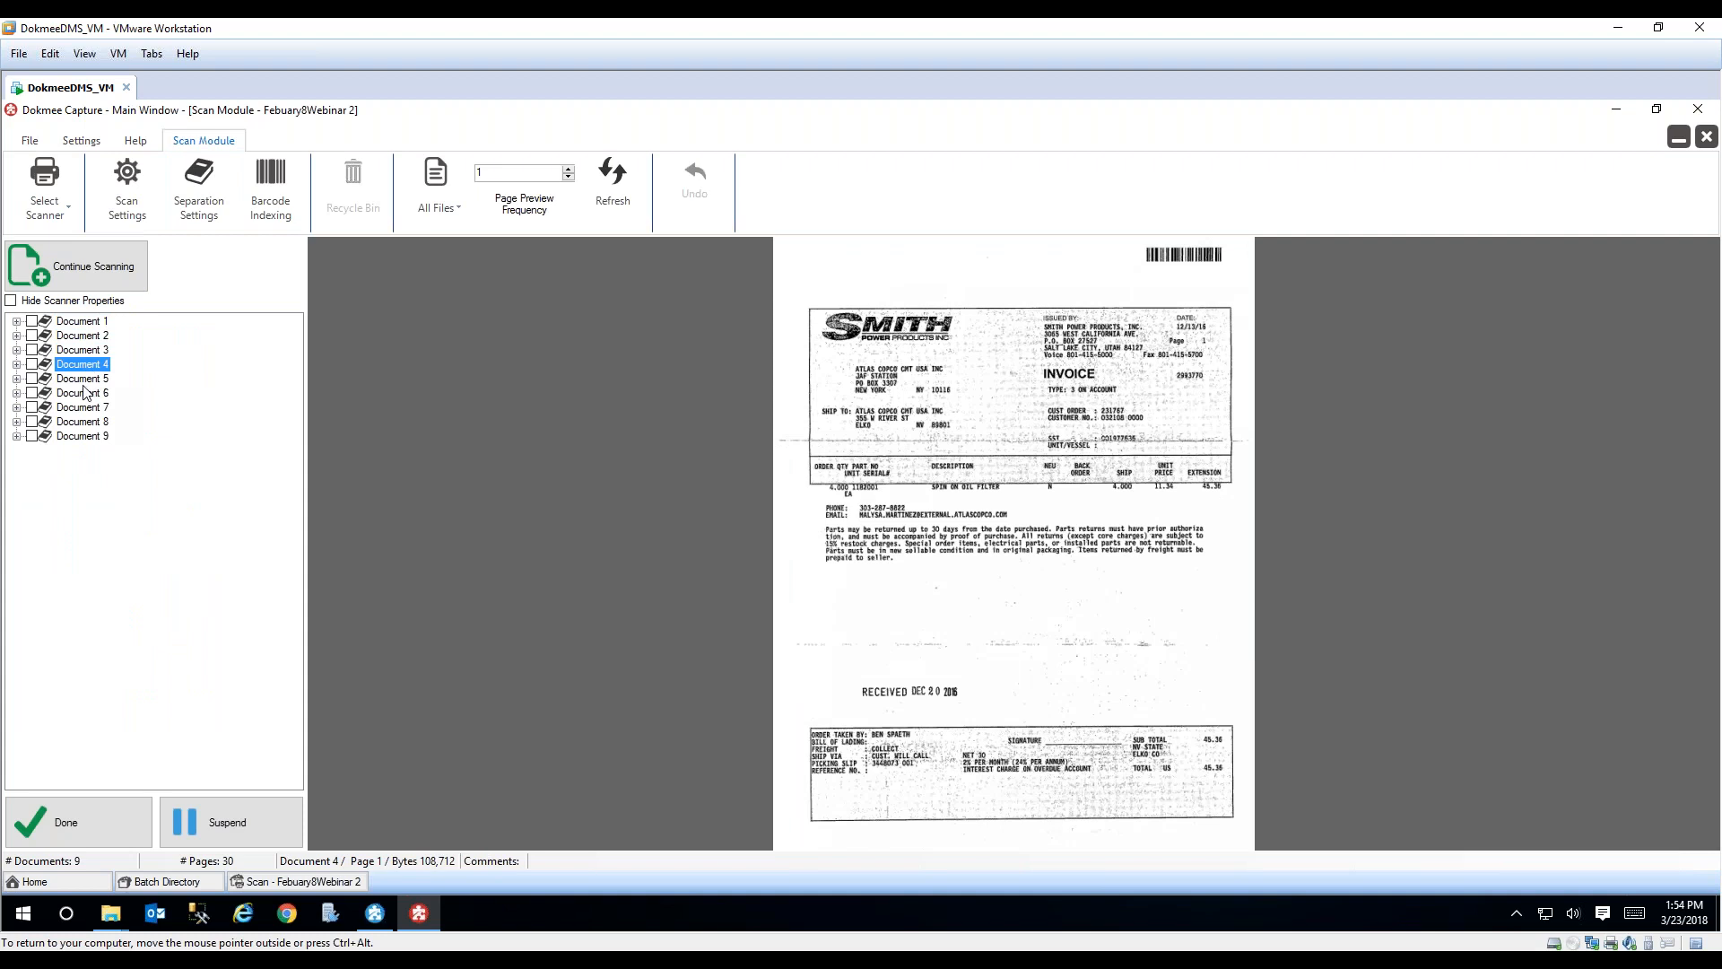
click(84, 380)
click(82, 393)
click(81, 407)
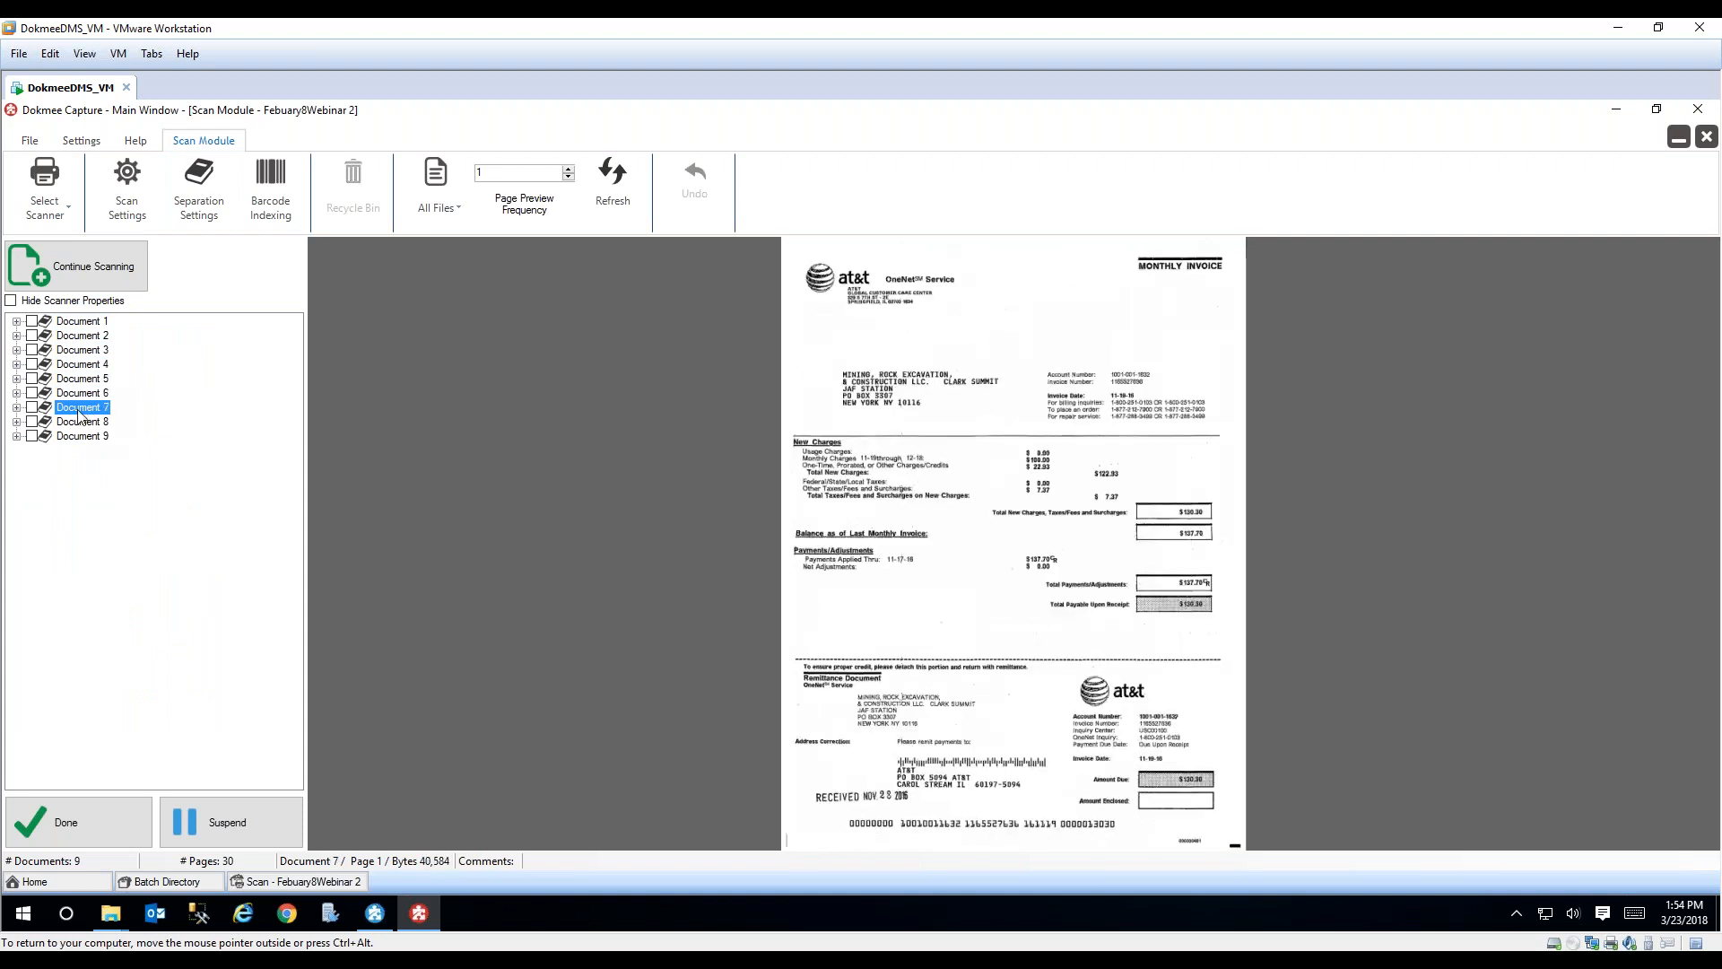
click(77, 423)
click(77, 437)
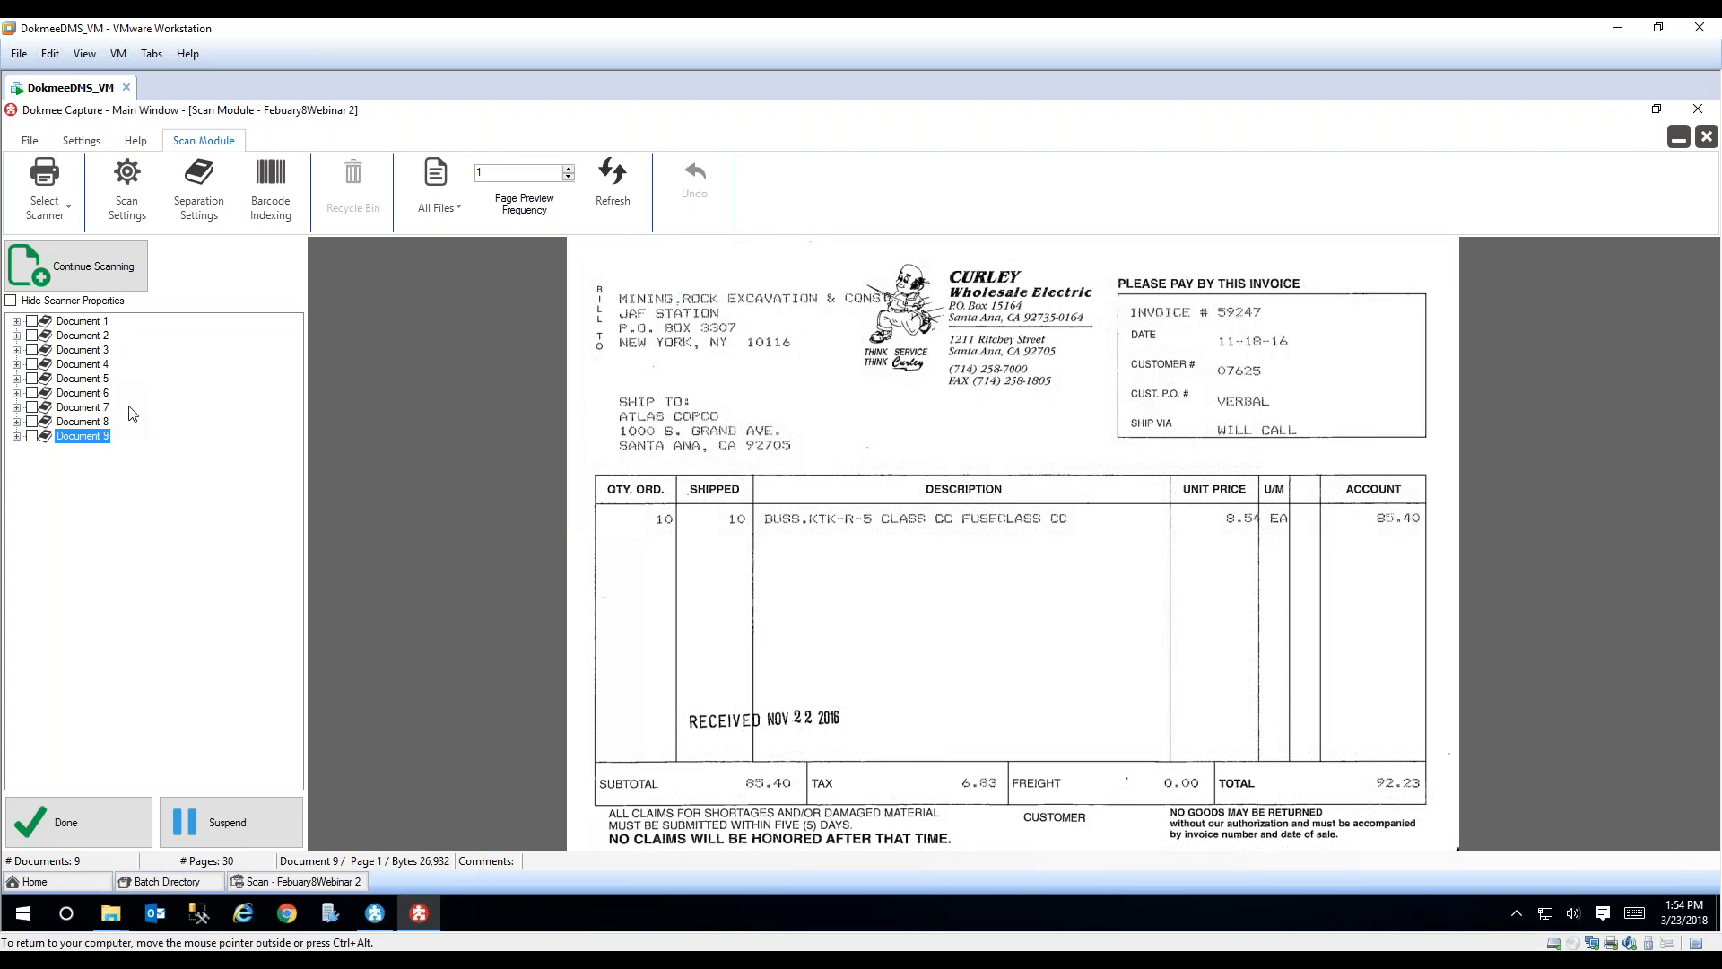
Step: Complete the scan stage of Febuary8Webinar 2 and expand the page lists of Documents 2 and 3 in Quality Control
click(124, 814)
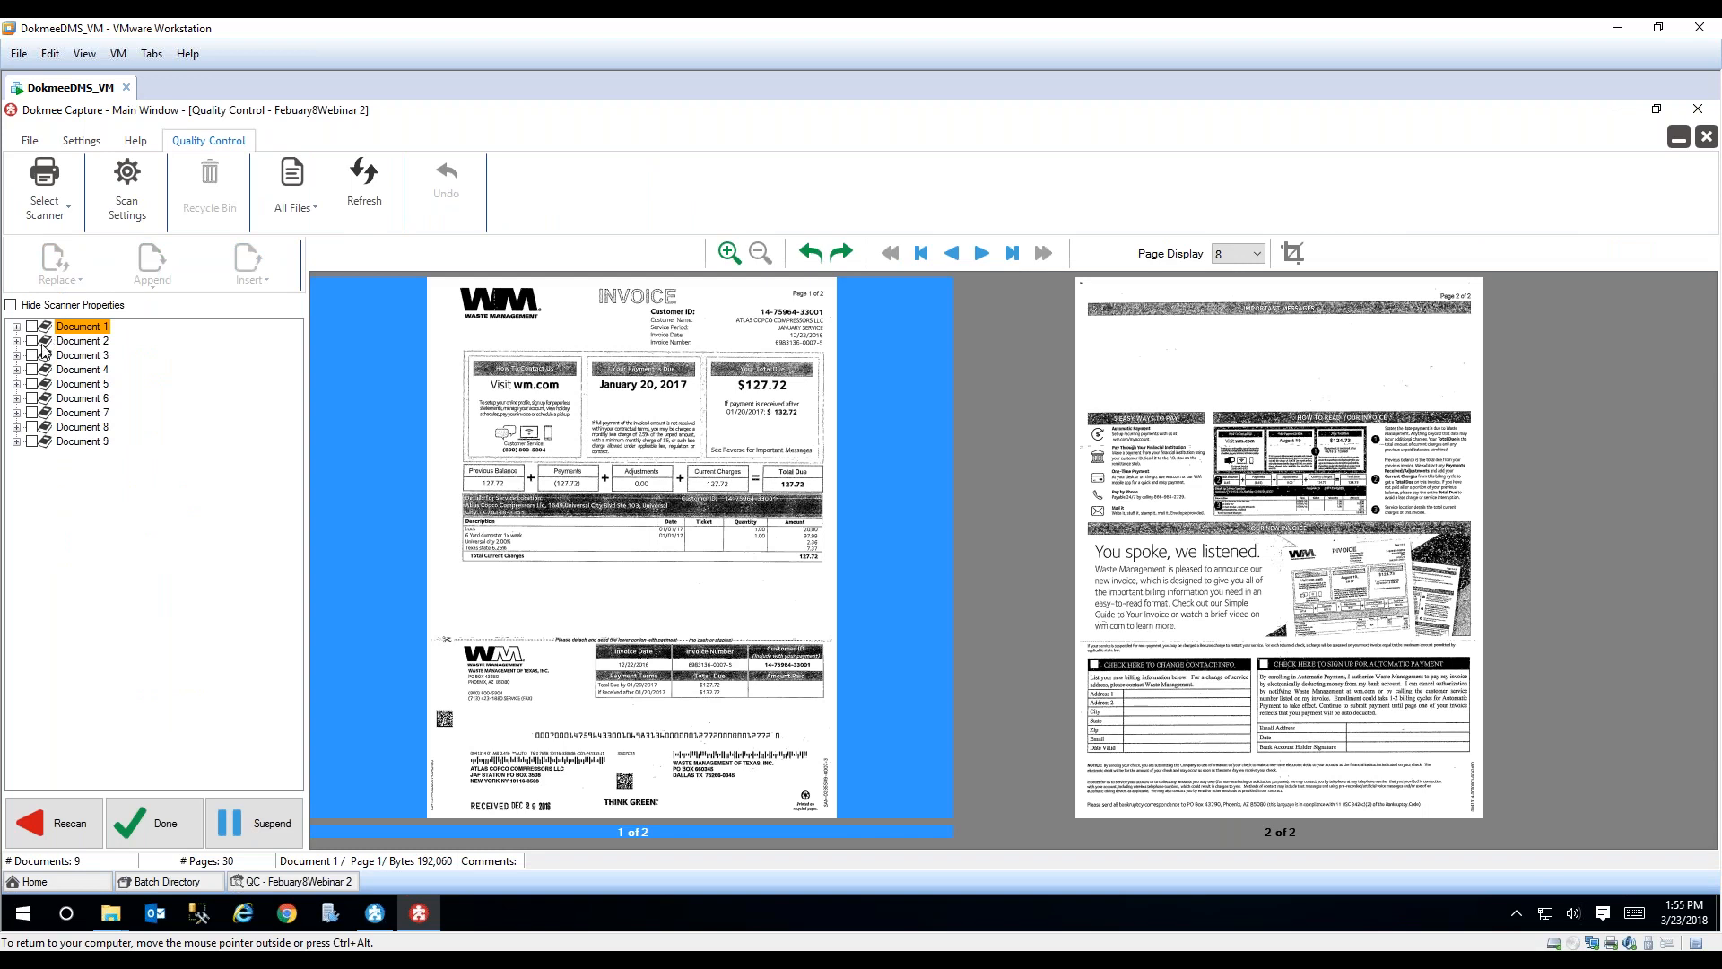
click(16, 342)
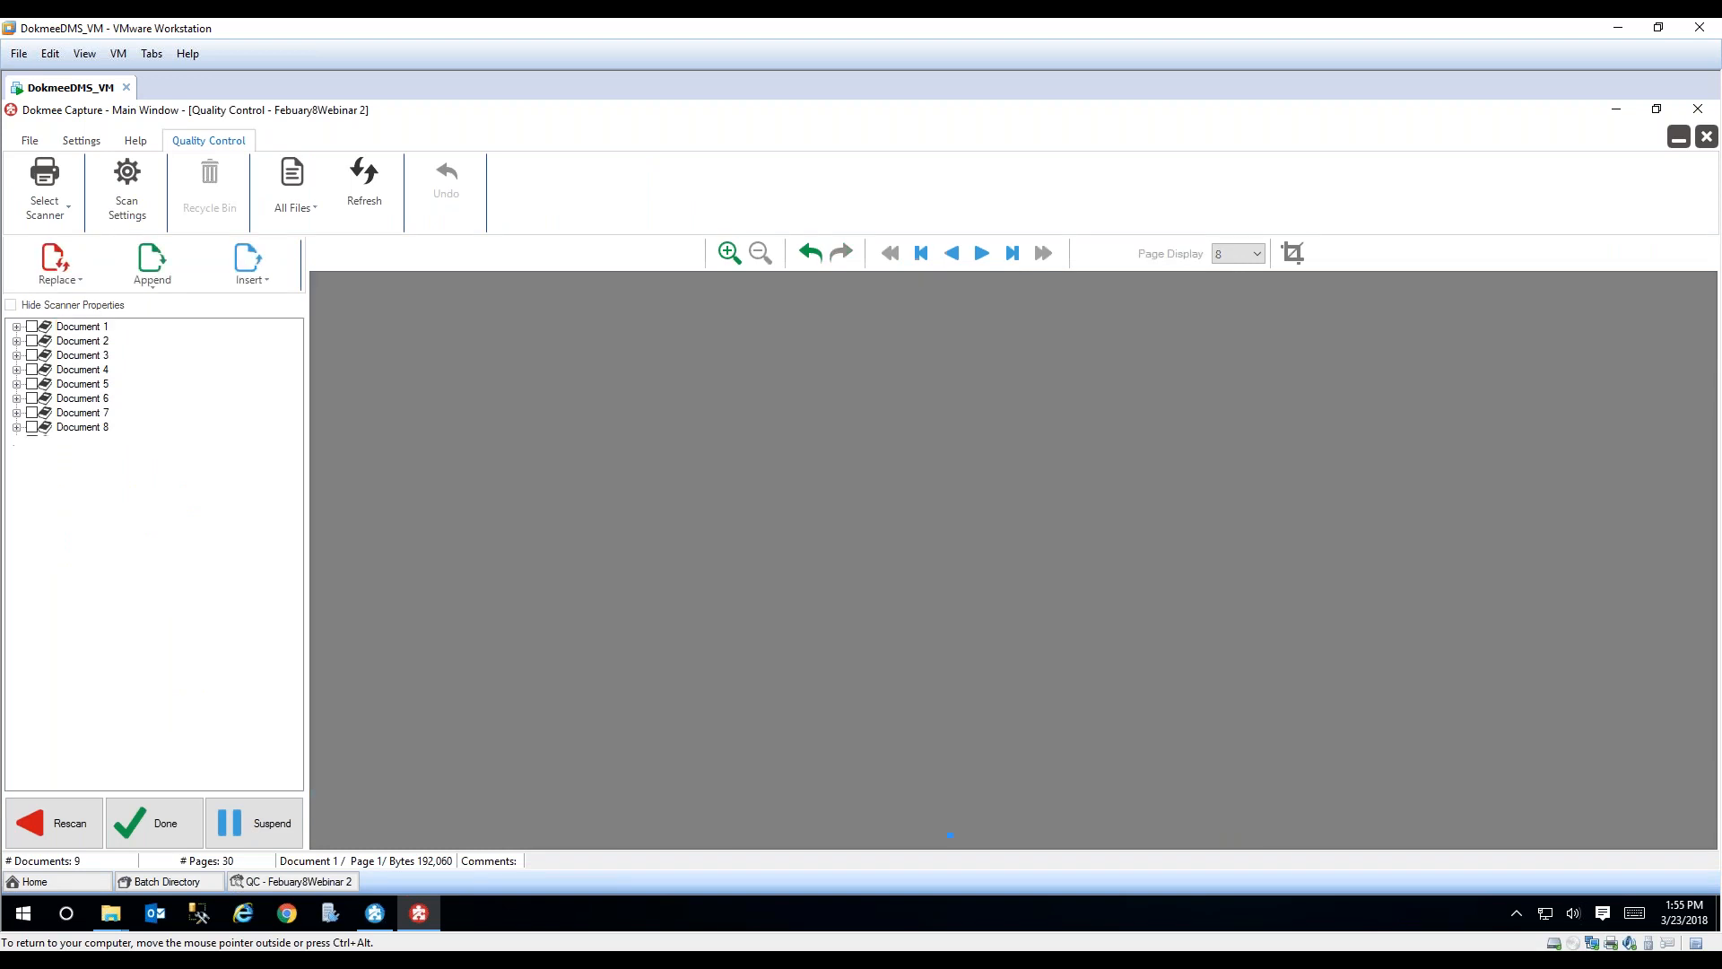
click(17, 413)
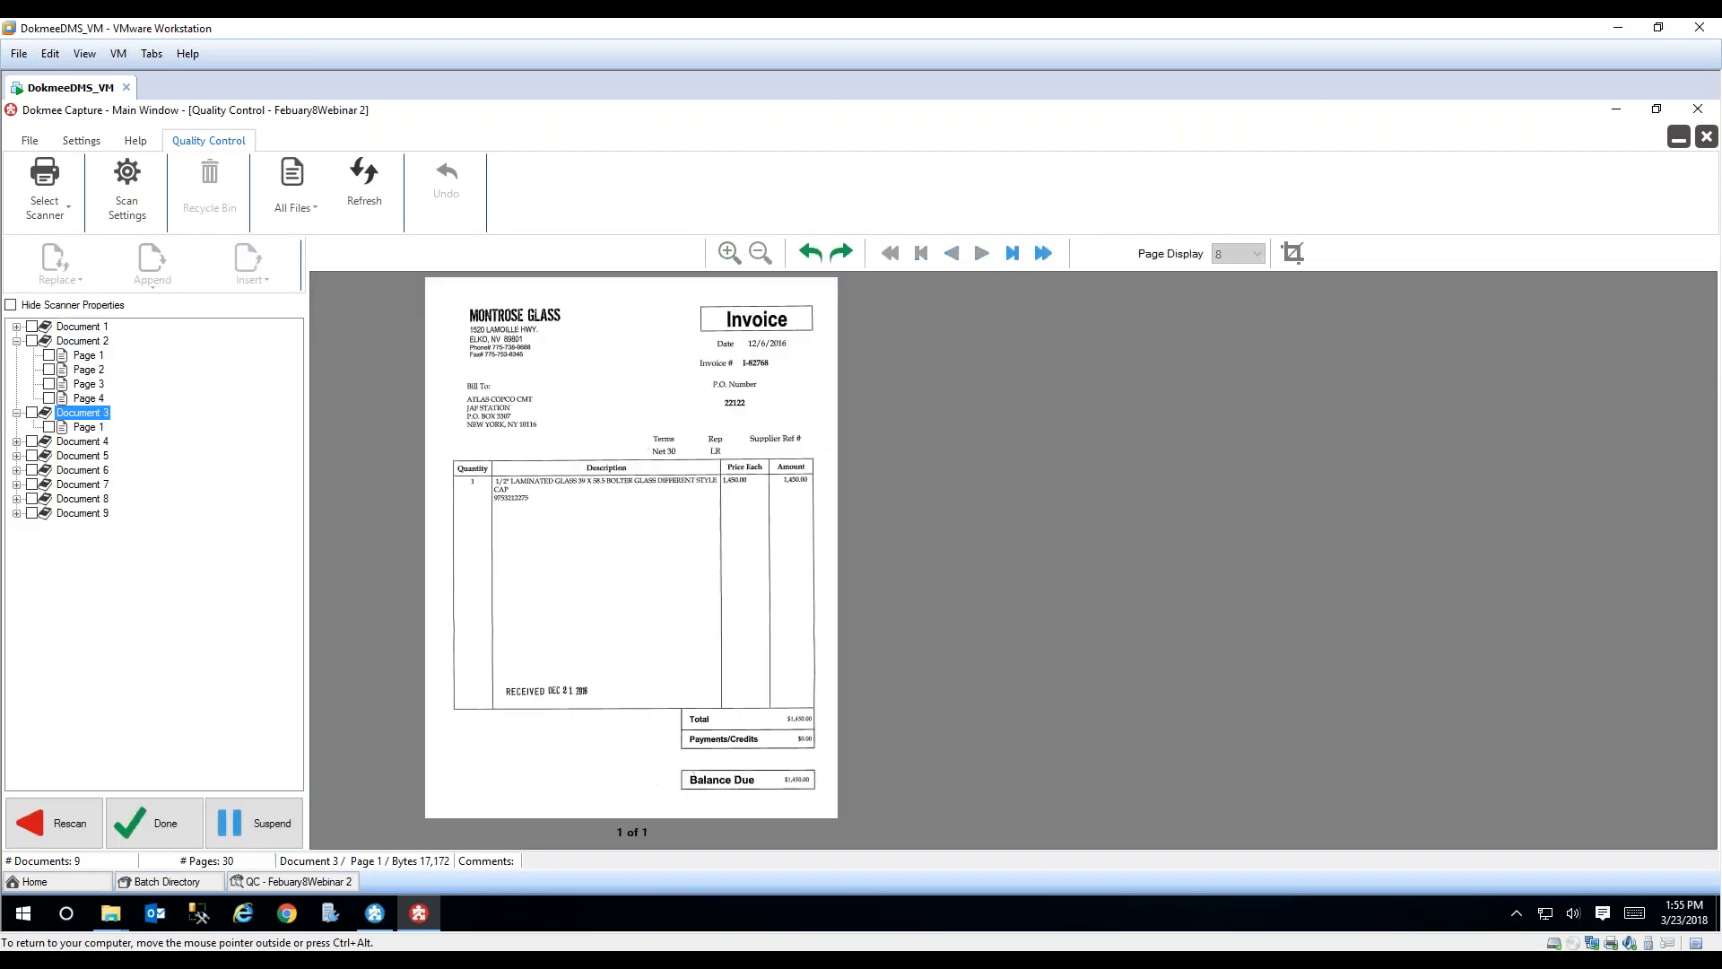
Step: Expand Document 4, suspend Febuary8Webinar 2 from Quality Control, and change the batch to the Index module with Ready status
click(17, 443)
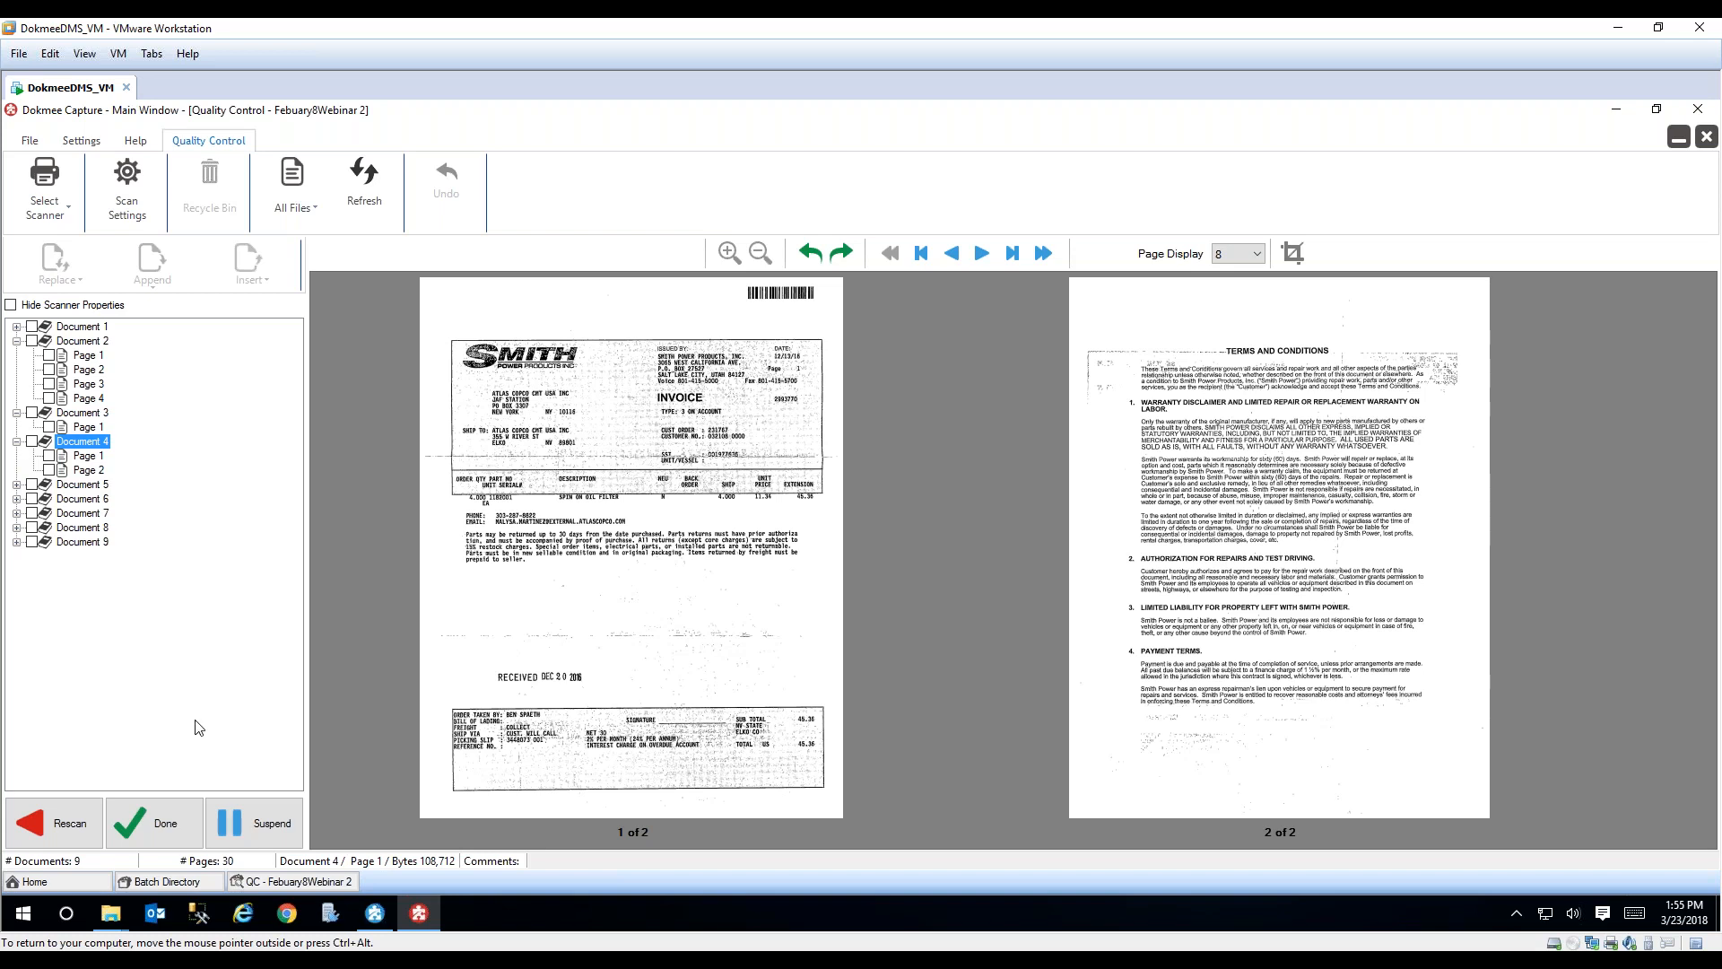
click(275, 823)
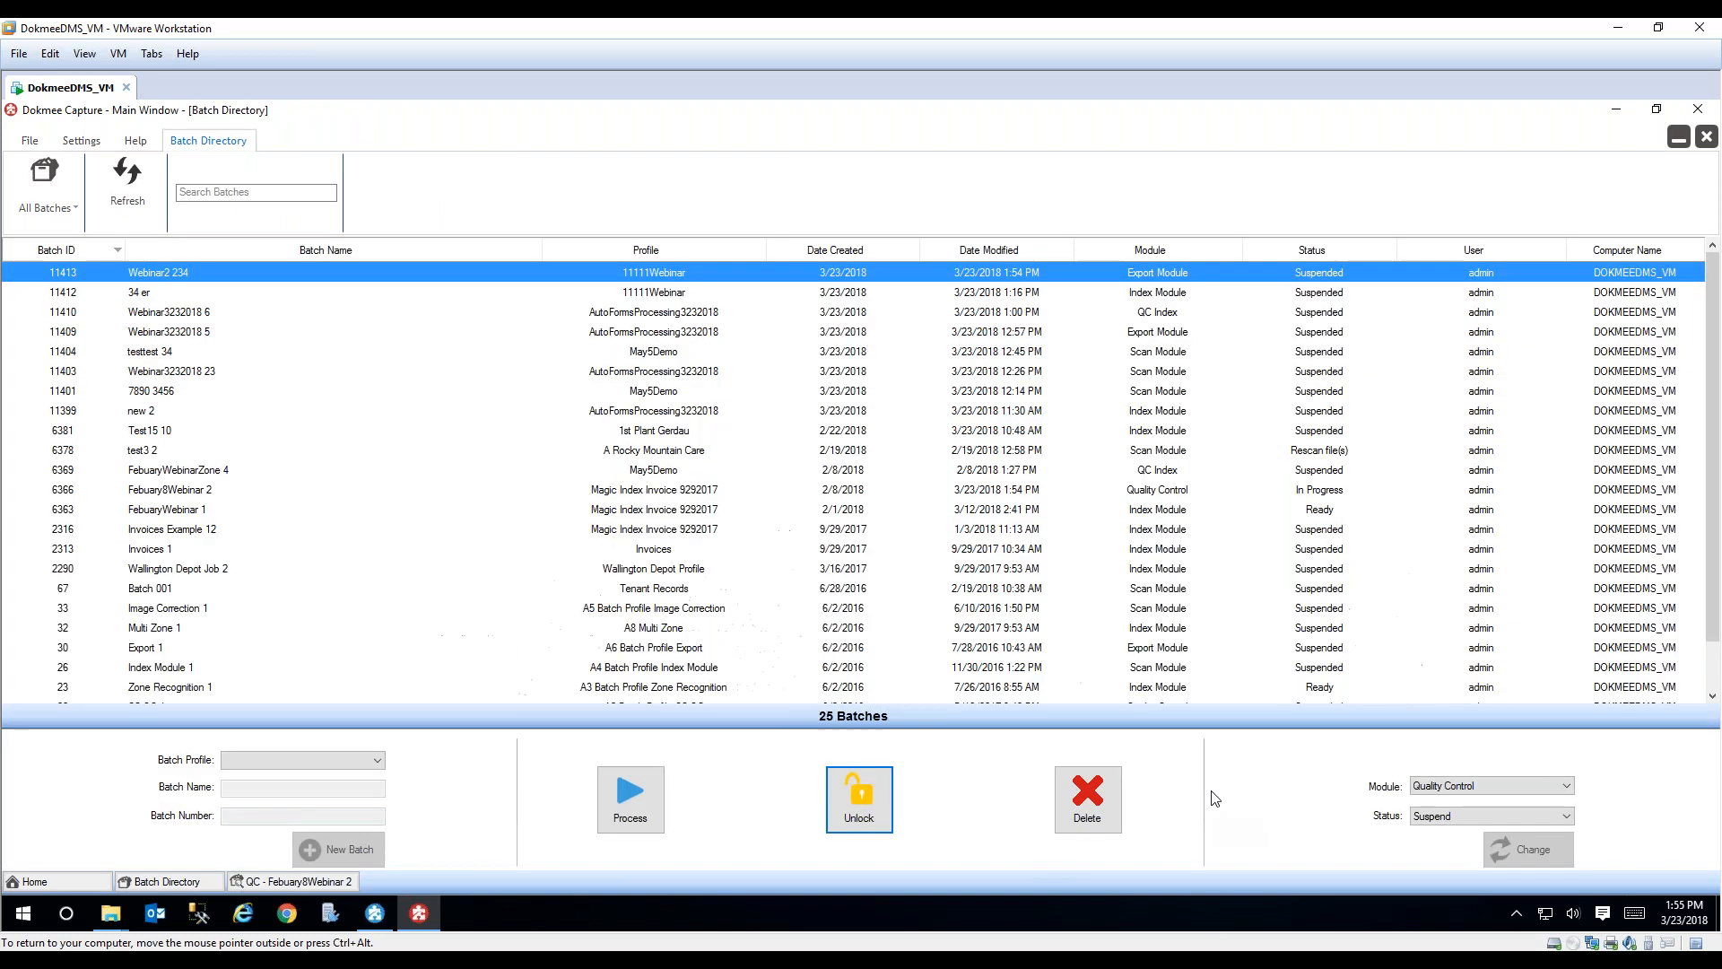
click(1566, 789)
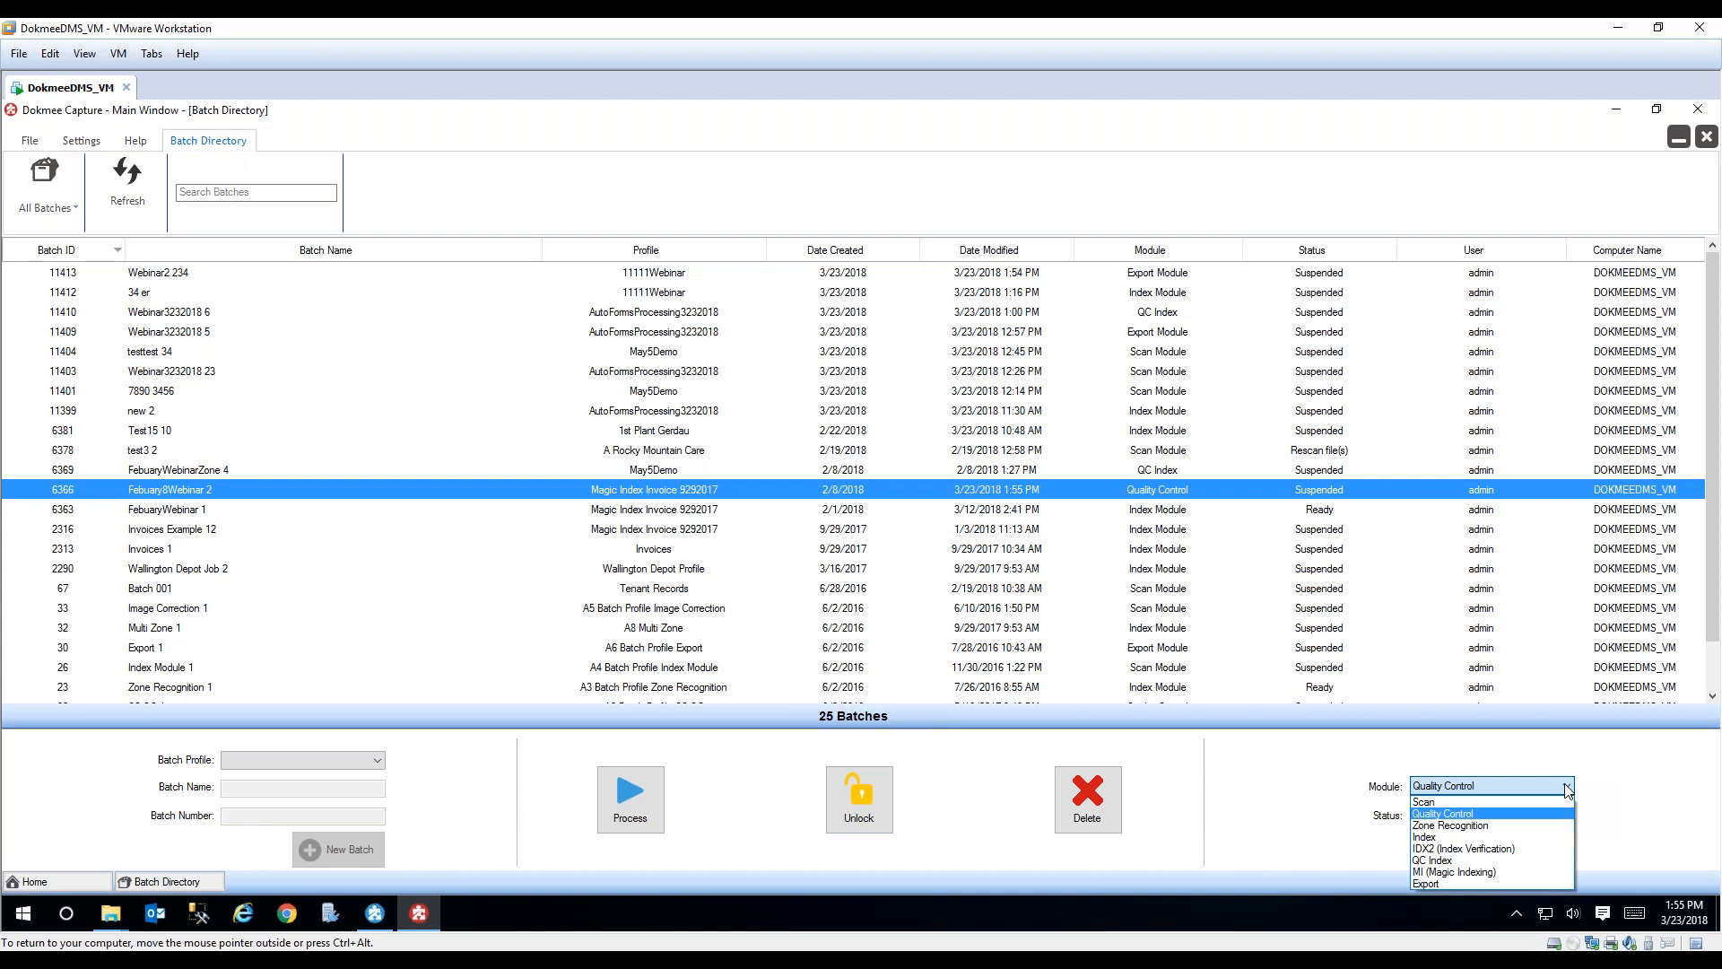
click(1527, 849)
click(1566, 788)
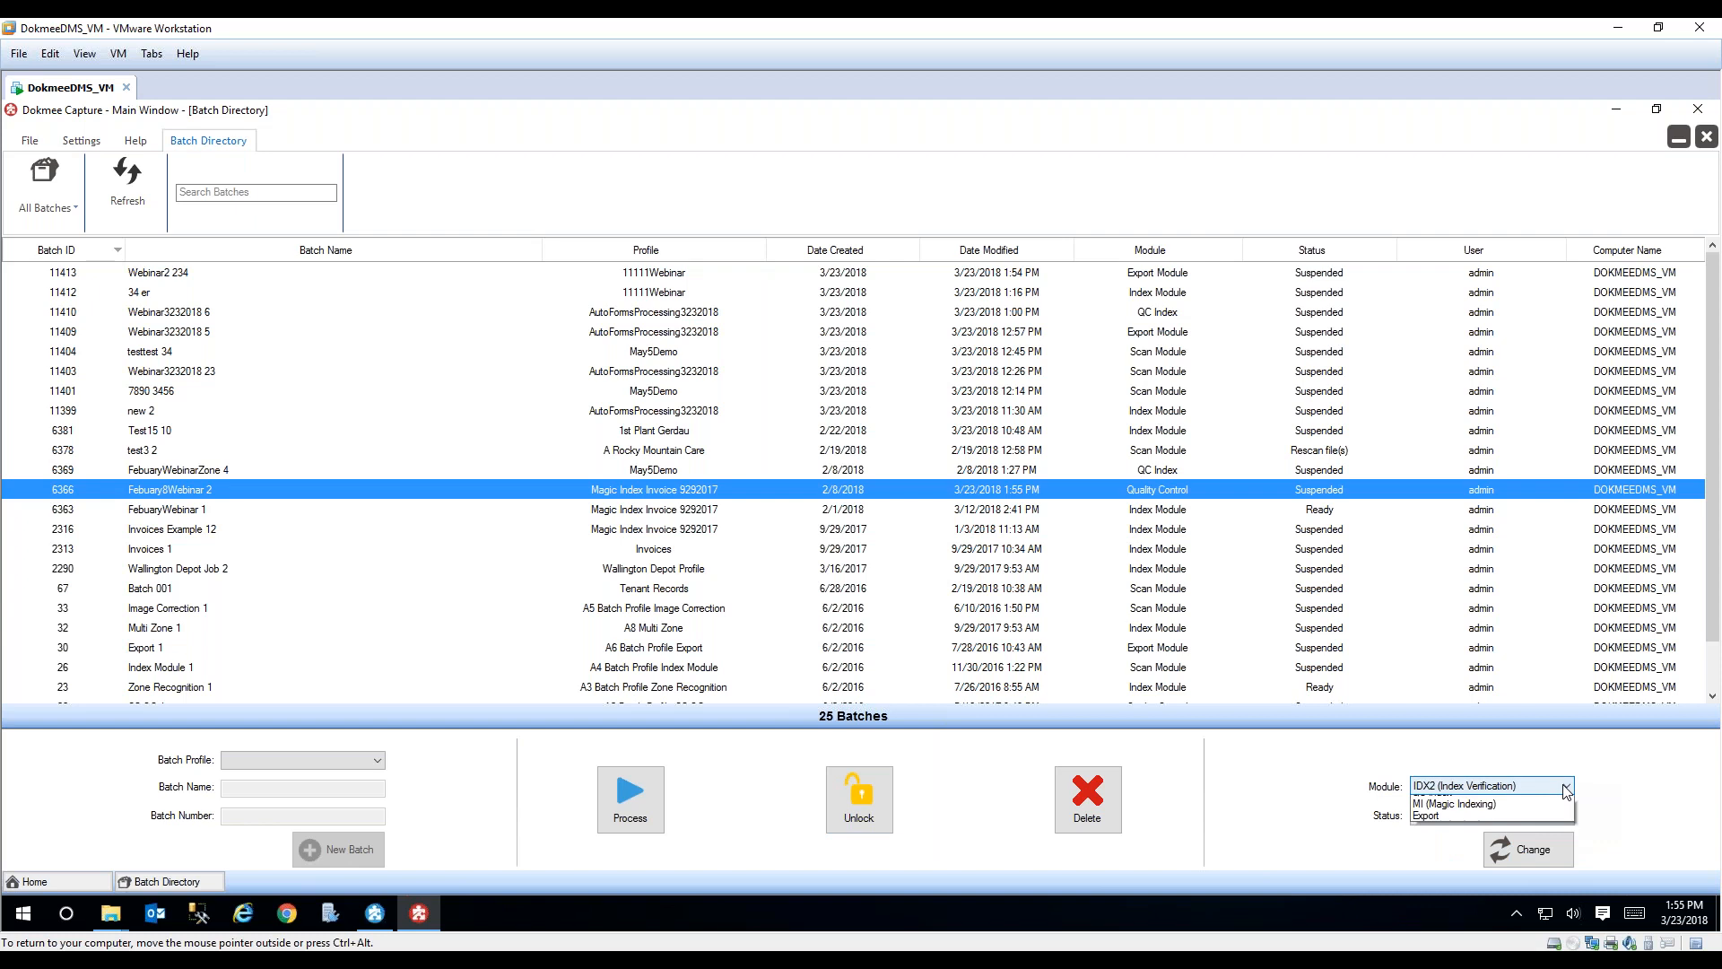
click(1539, 841)
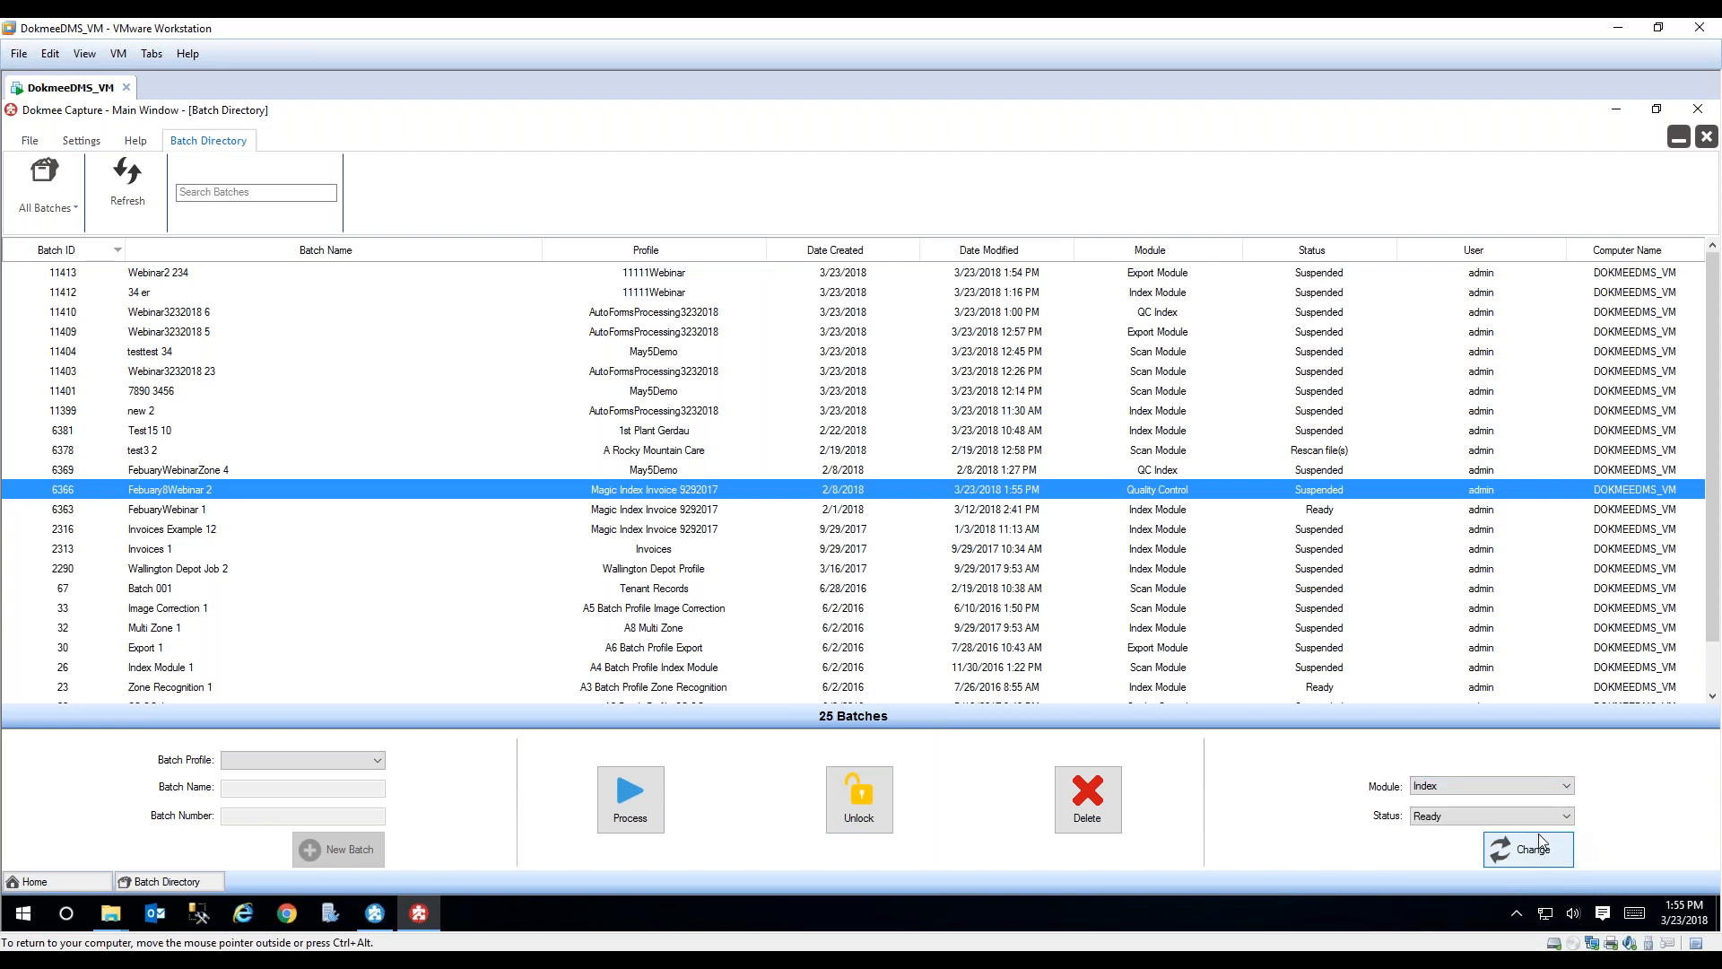
click(1560, 786)
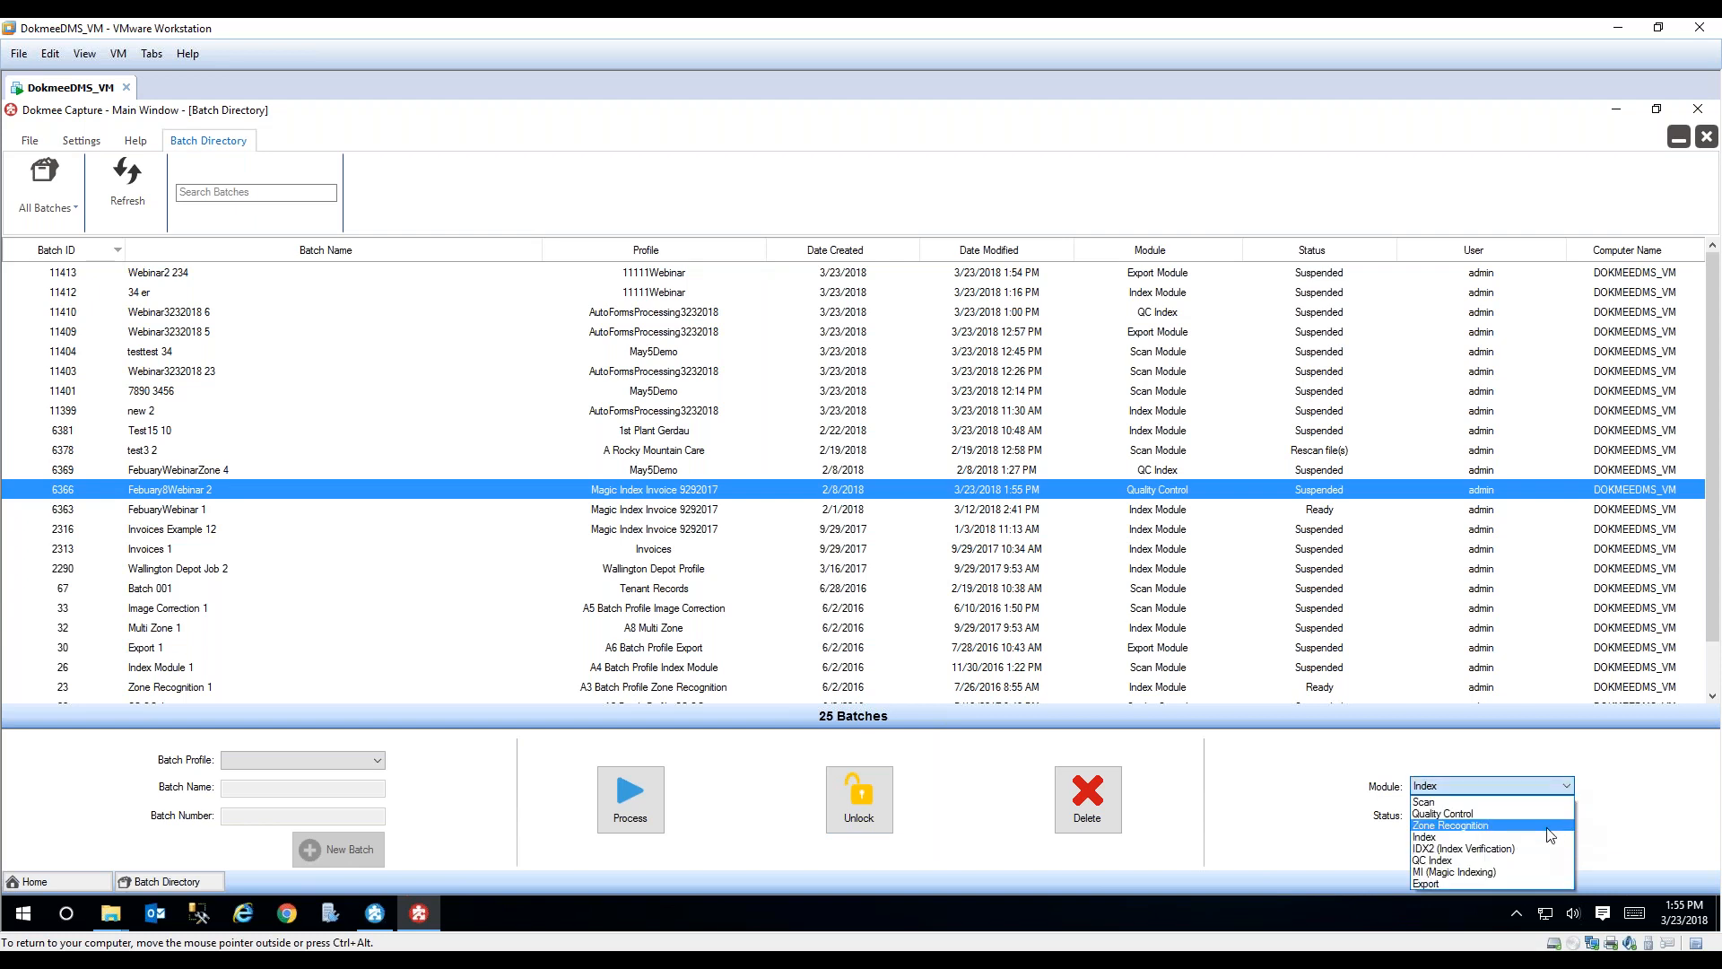
click(1548, 837)
click(1536, 852)
Step: Process the batch in the Index Module and review the extracted invoice index values of Documents 2 through 9
click(632, 798)
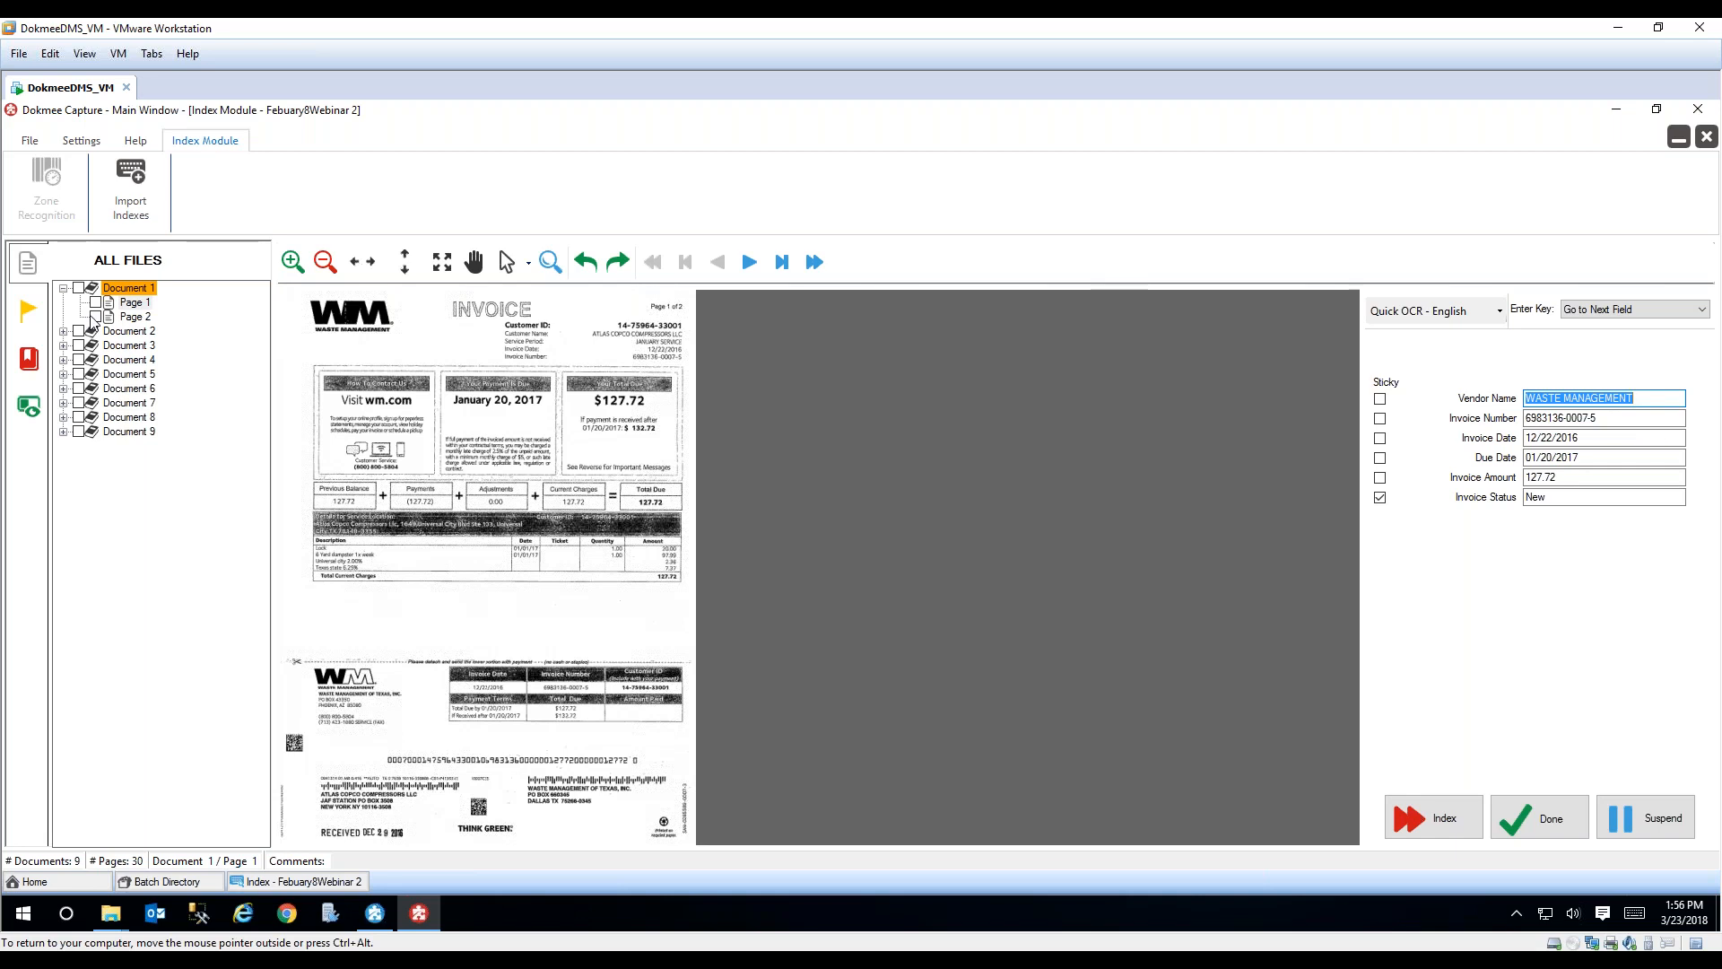
click(63, 288)
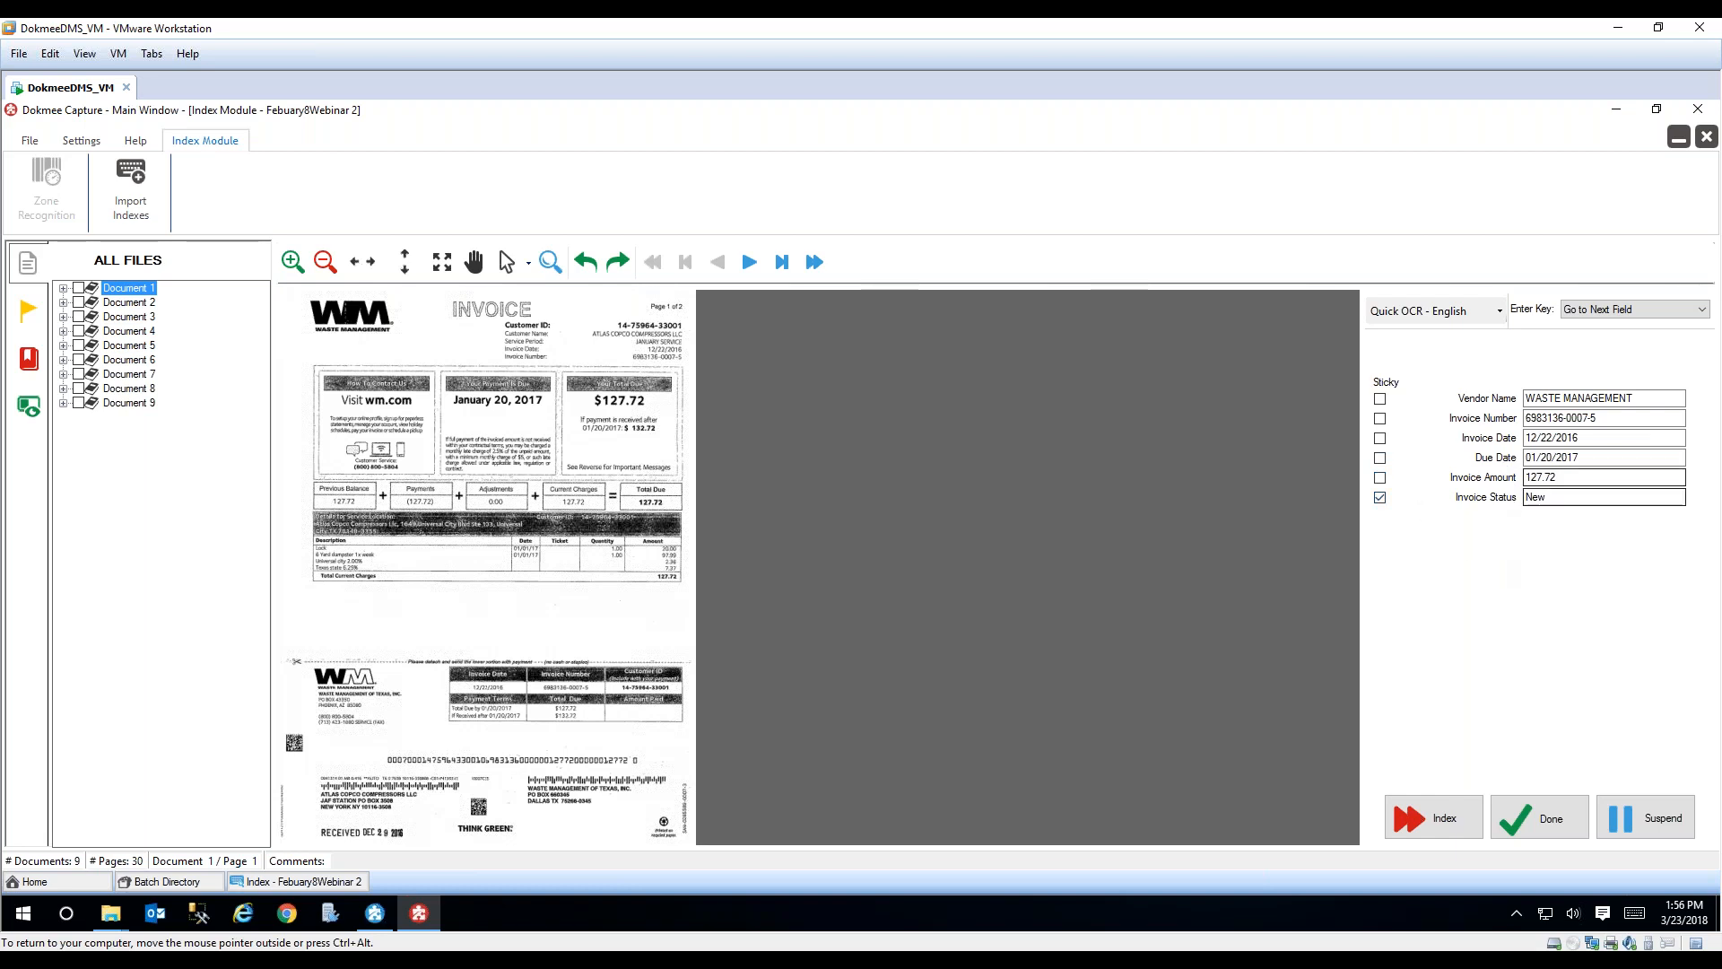
click(143, 305)
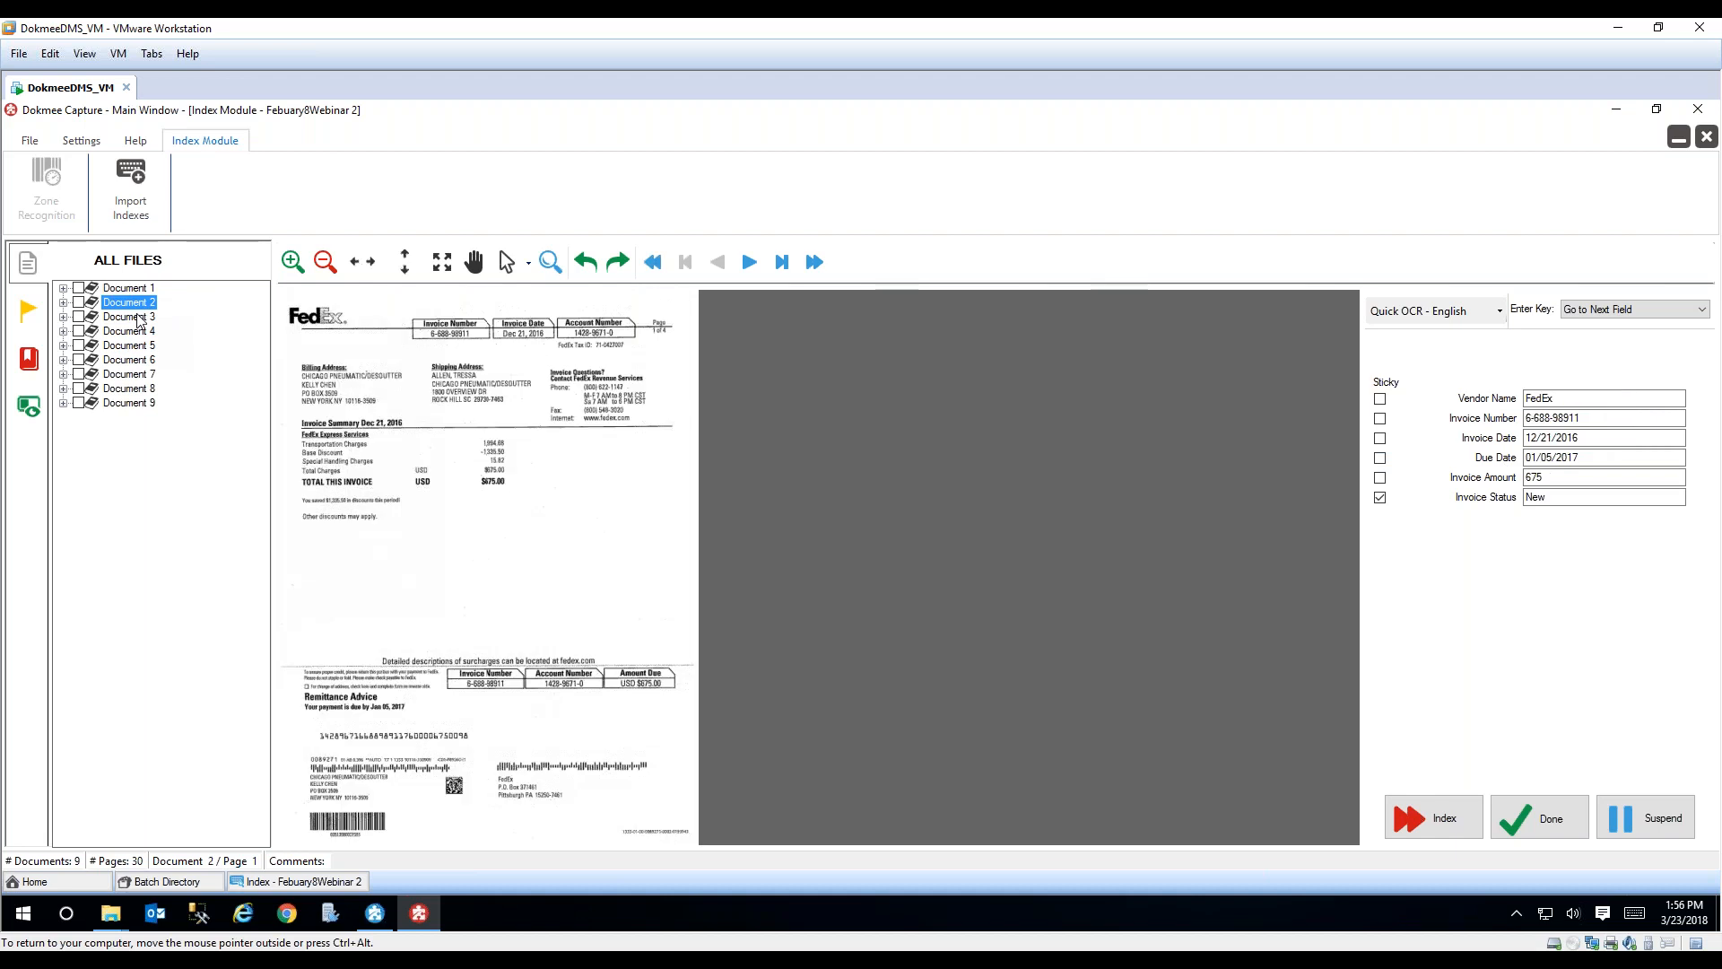
click(139, 319)
click(136, 333)
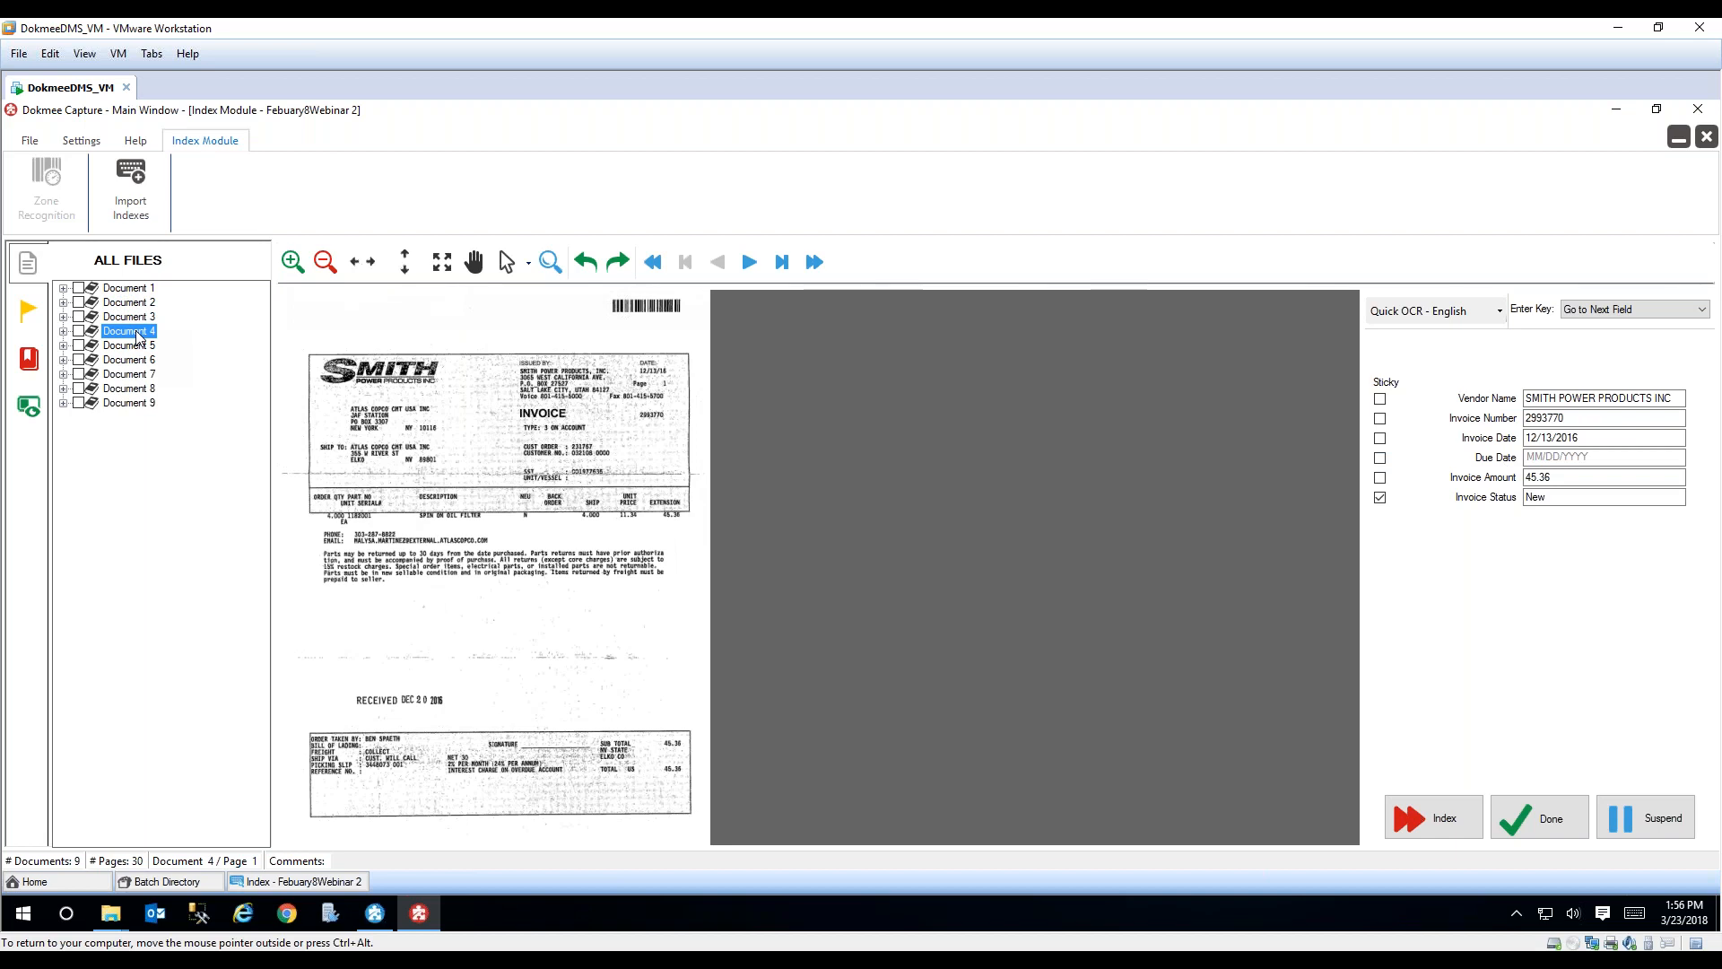
click(127, 348)
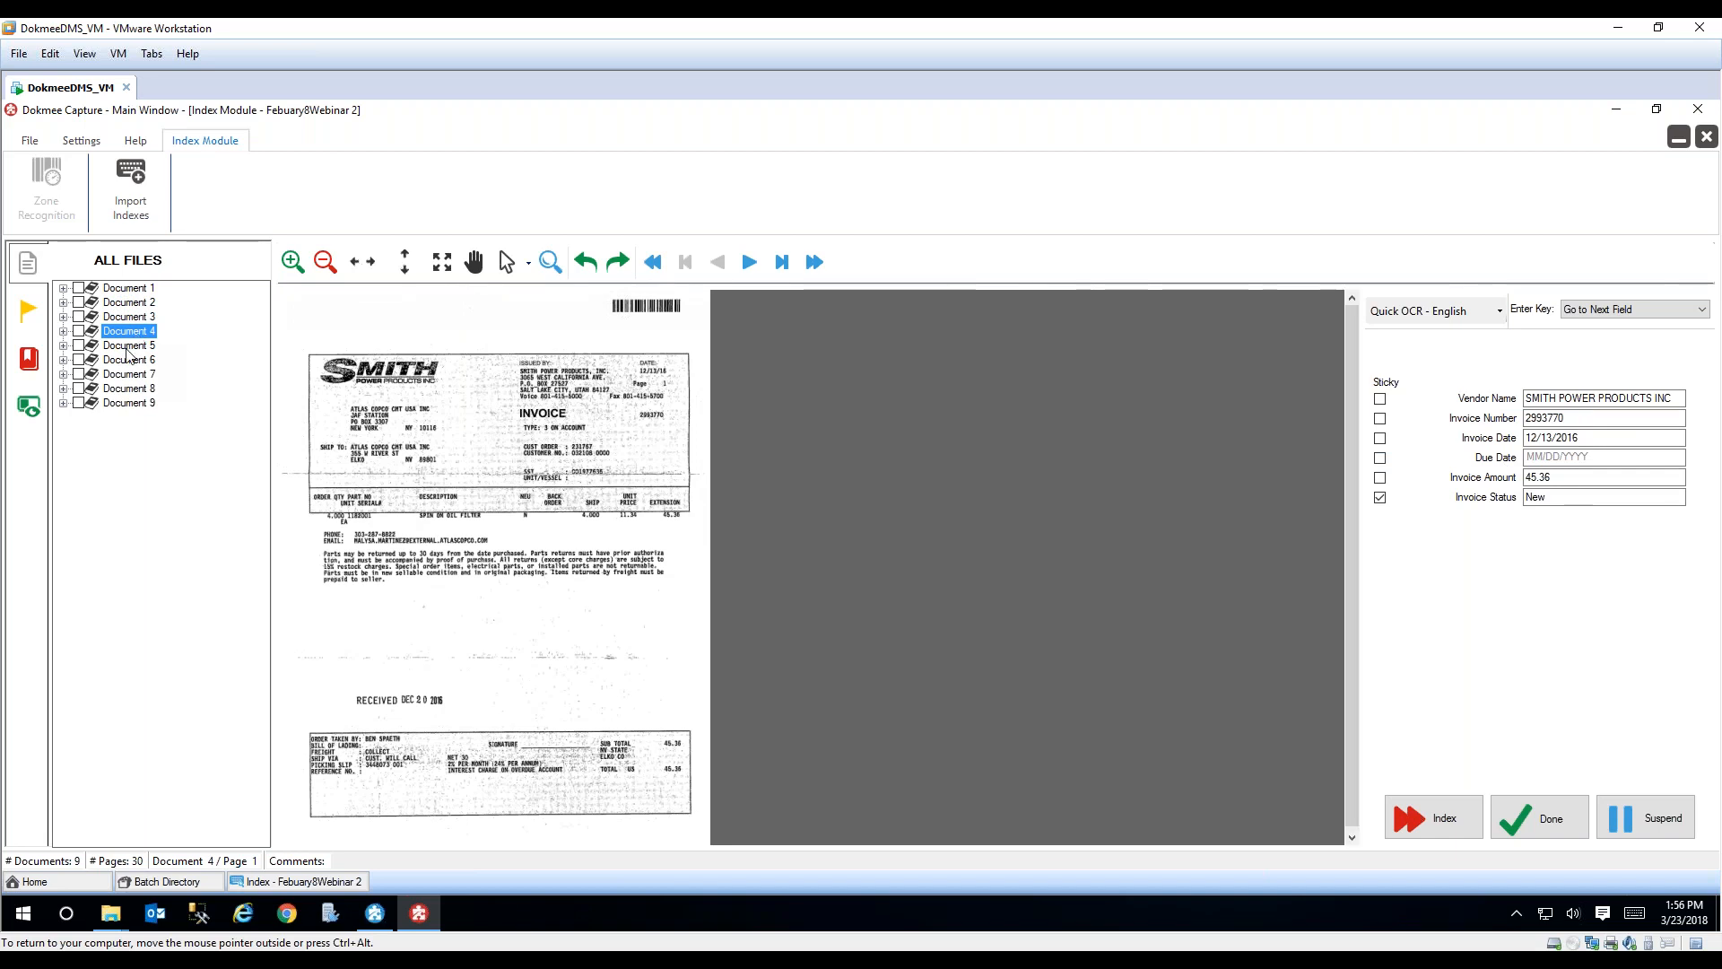
click(123, 360)
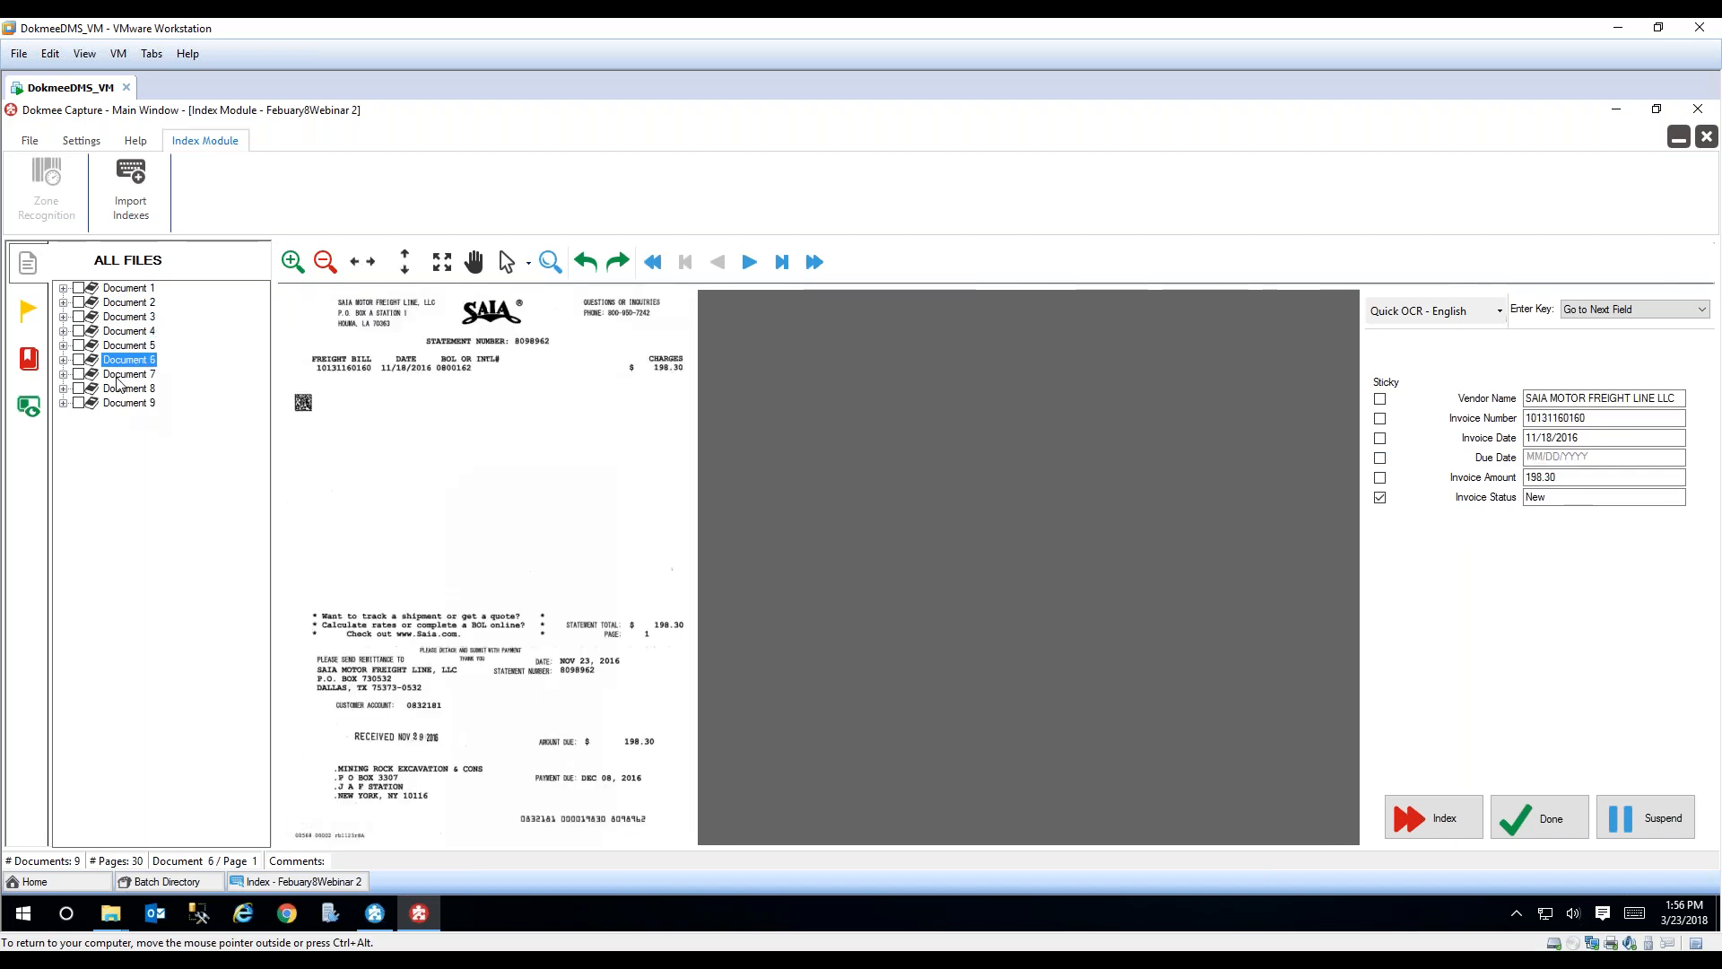
click(123, 389)
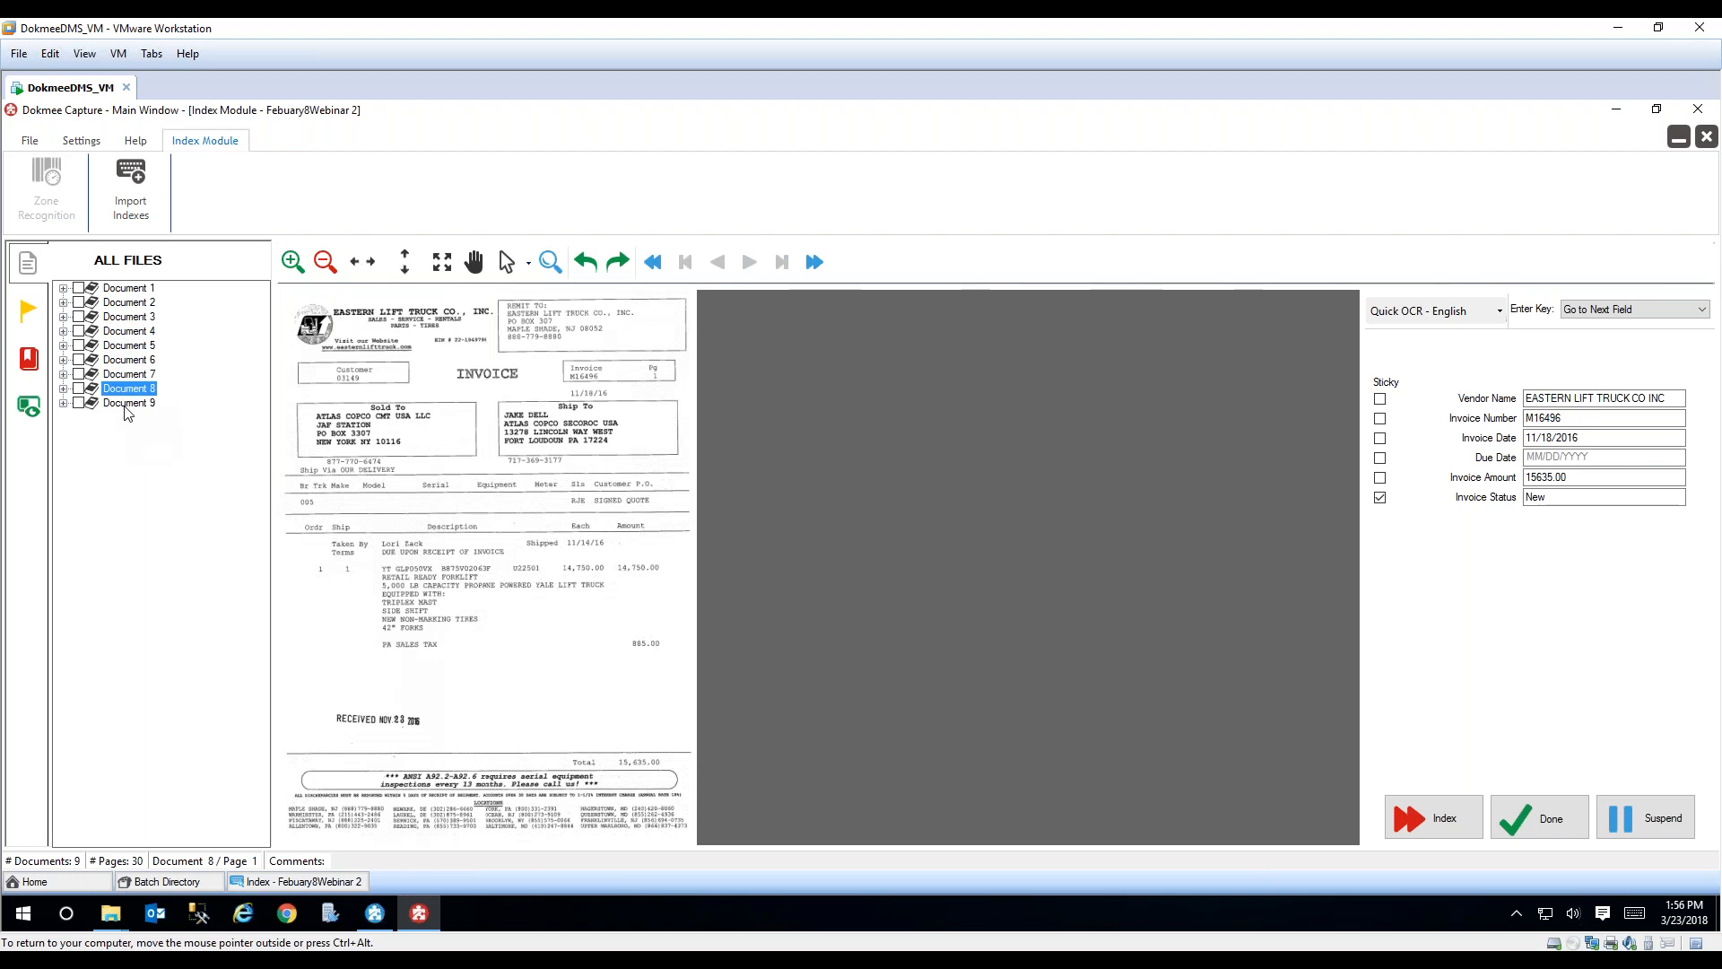
click(126, 403)
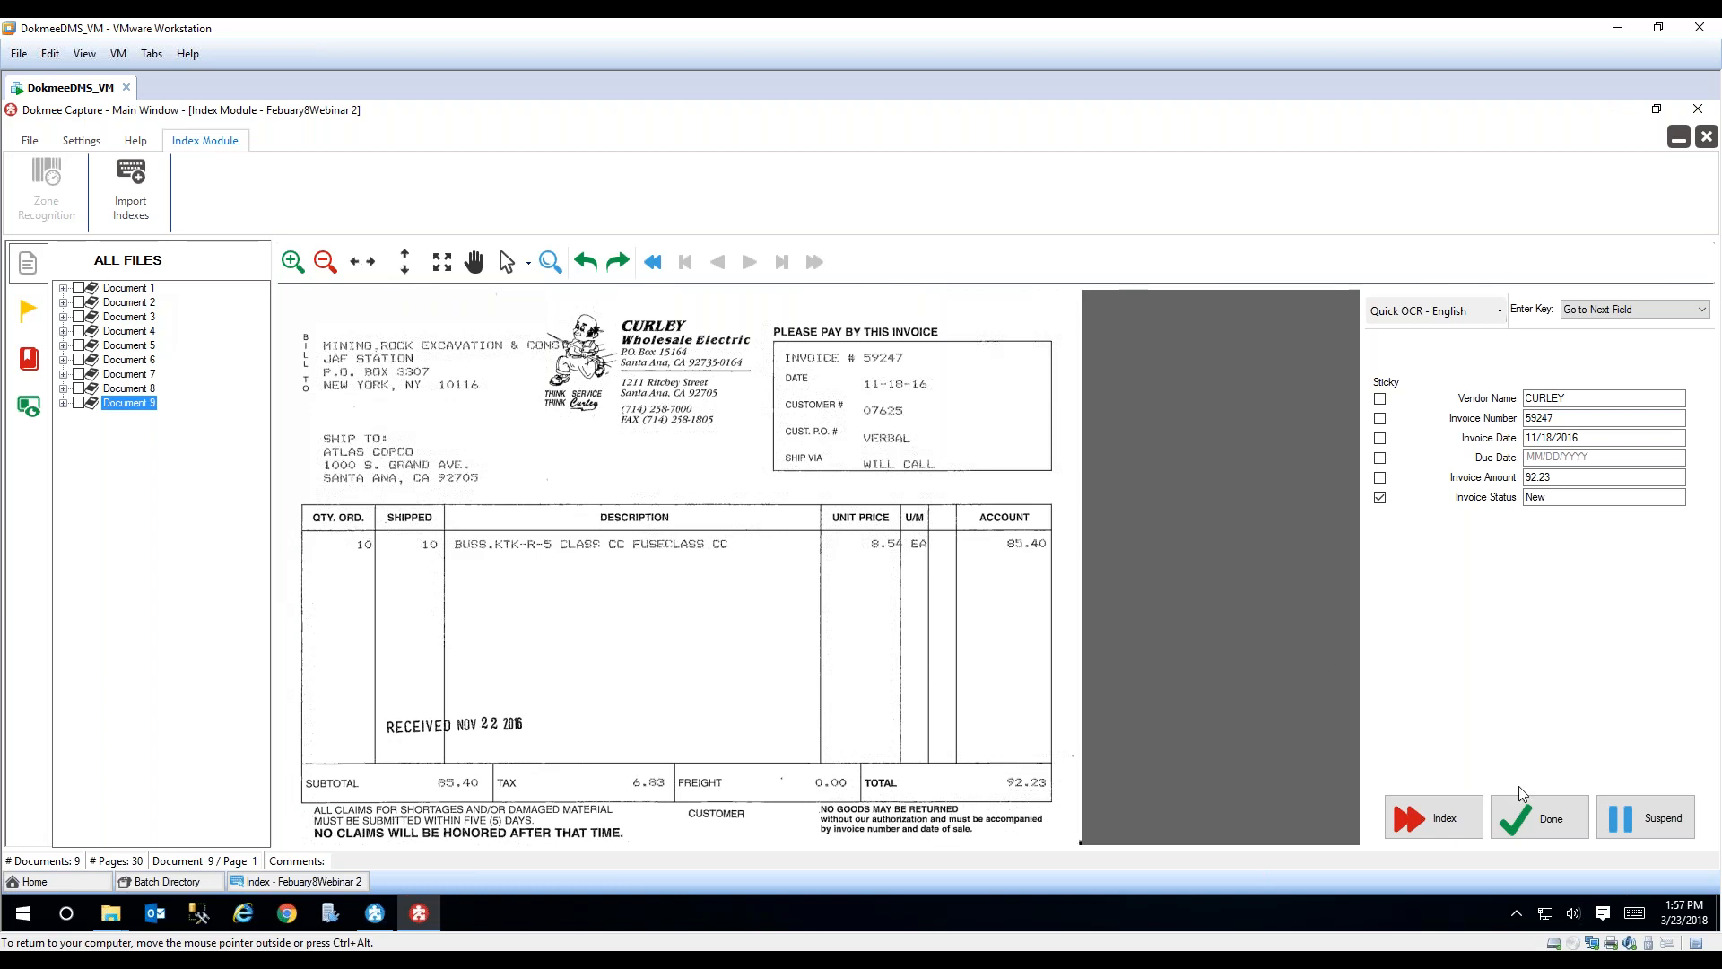
Step: Complete the Index and QC Index stages of the batch, widening the QC table to show all index fields
click(1541, 817)
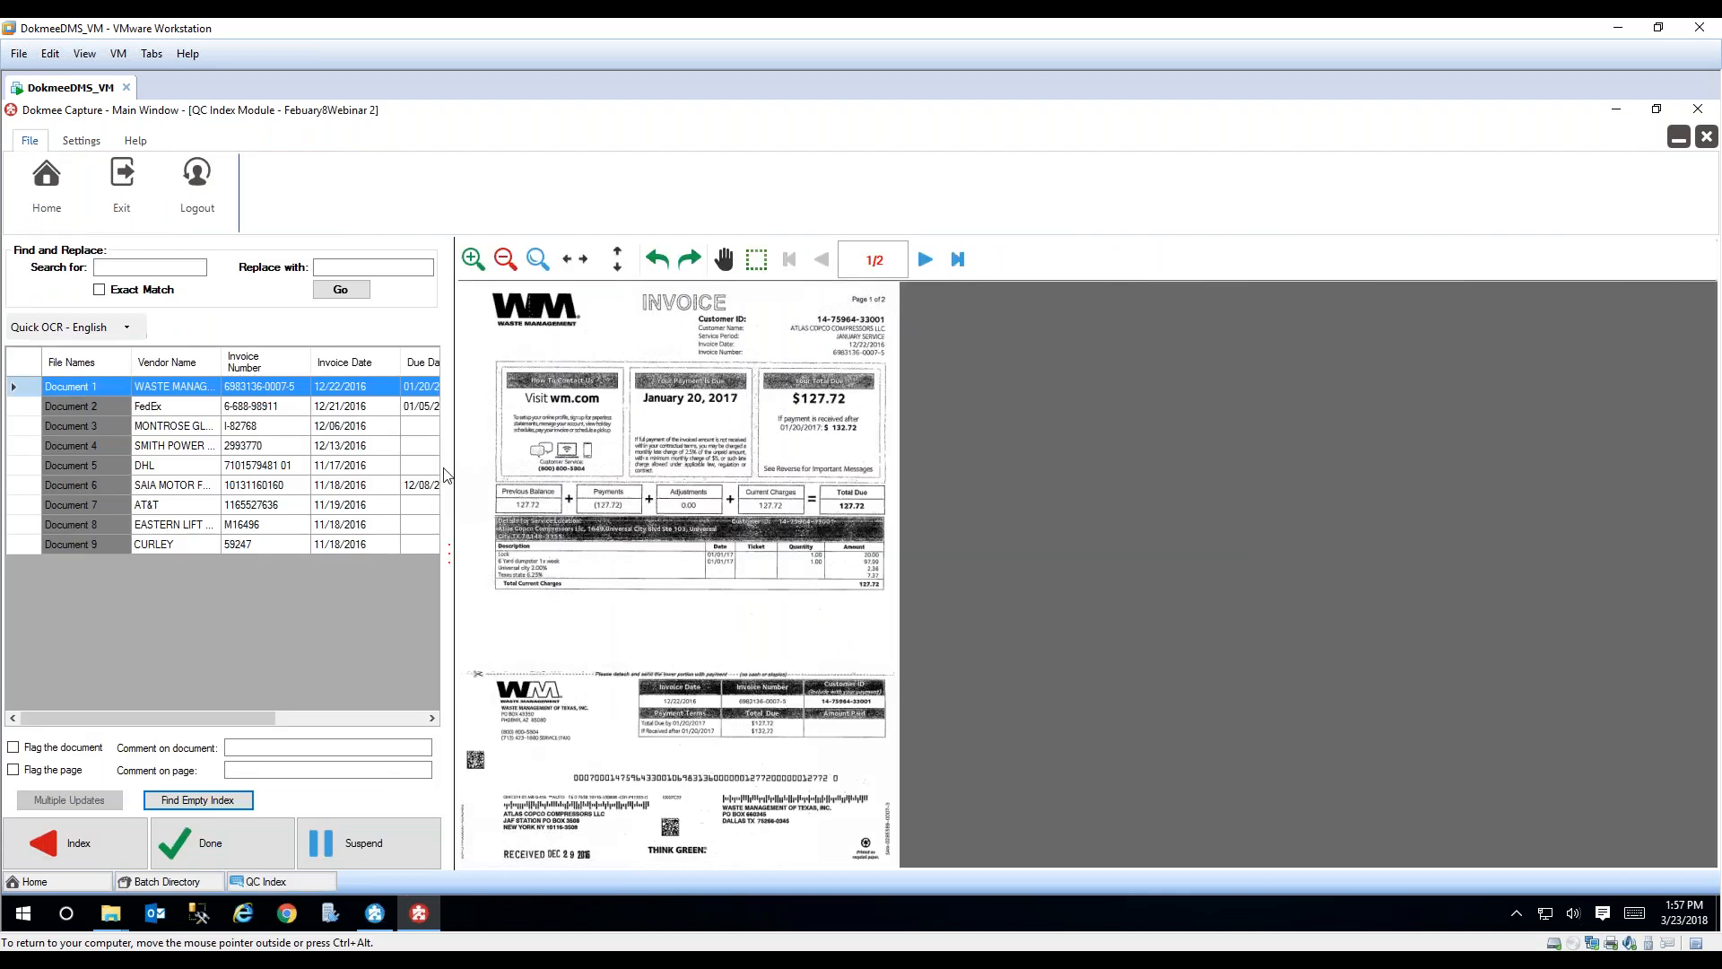
drag(446, 476, 687, 475)
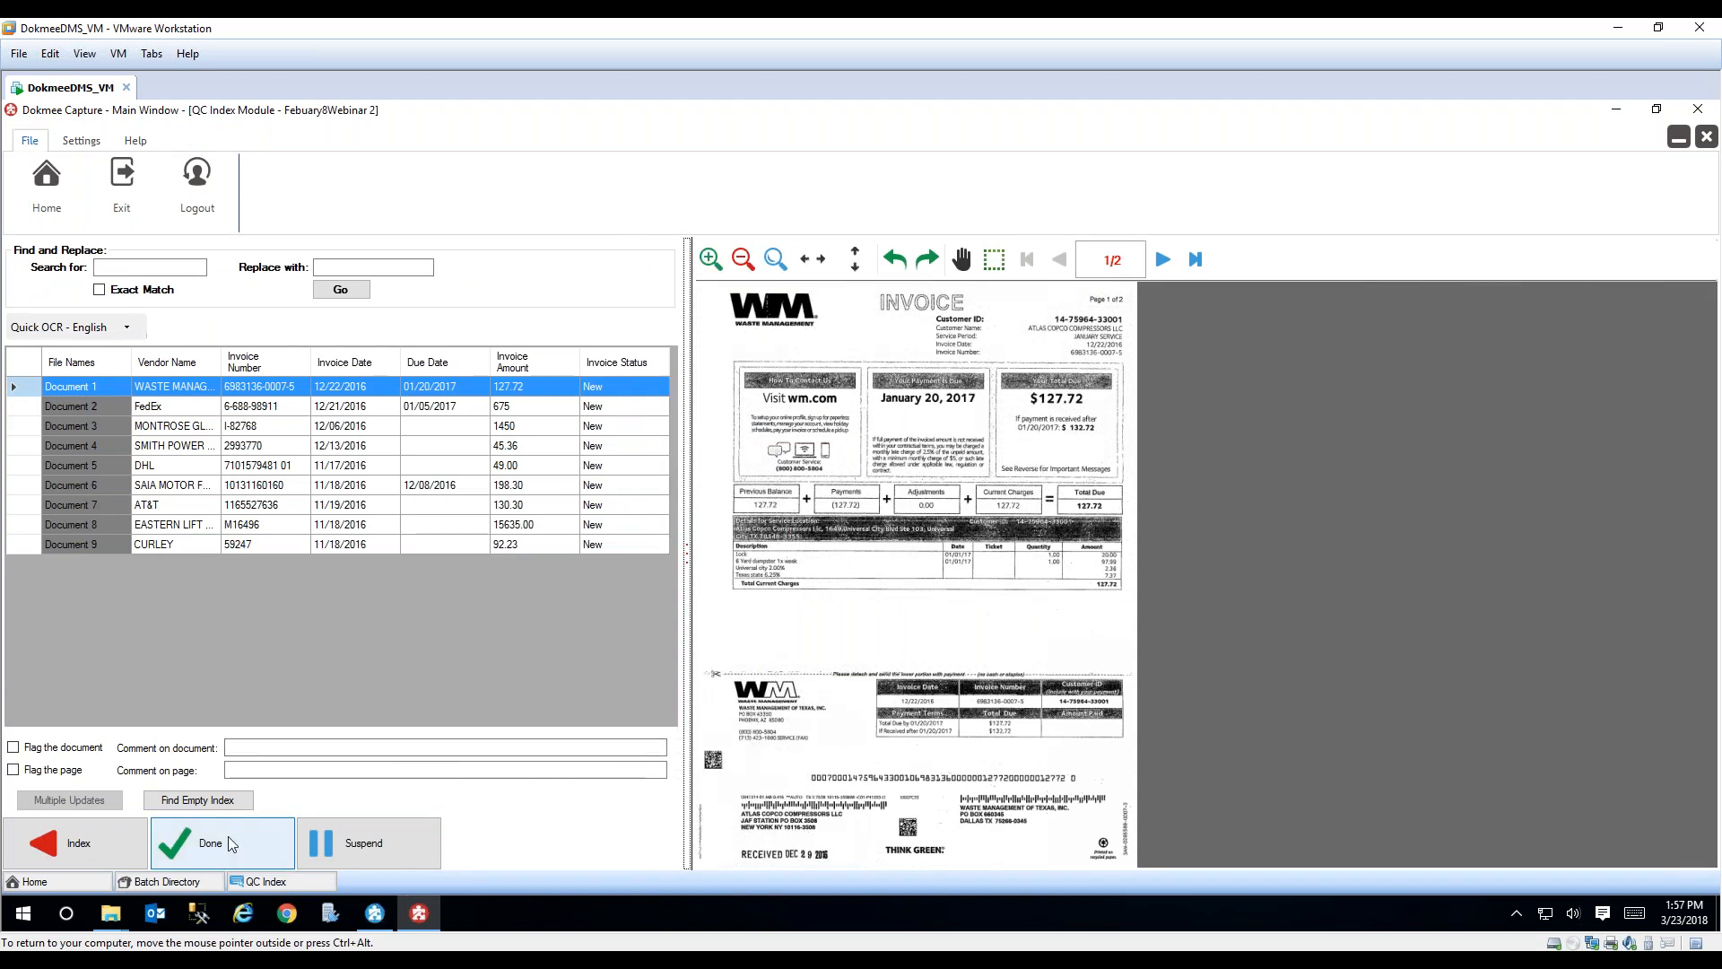
click(230, 843)
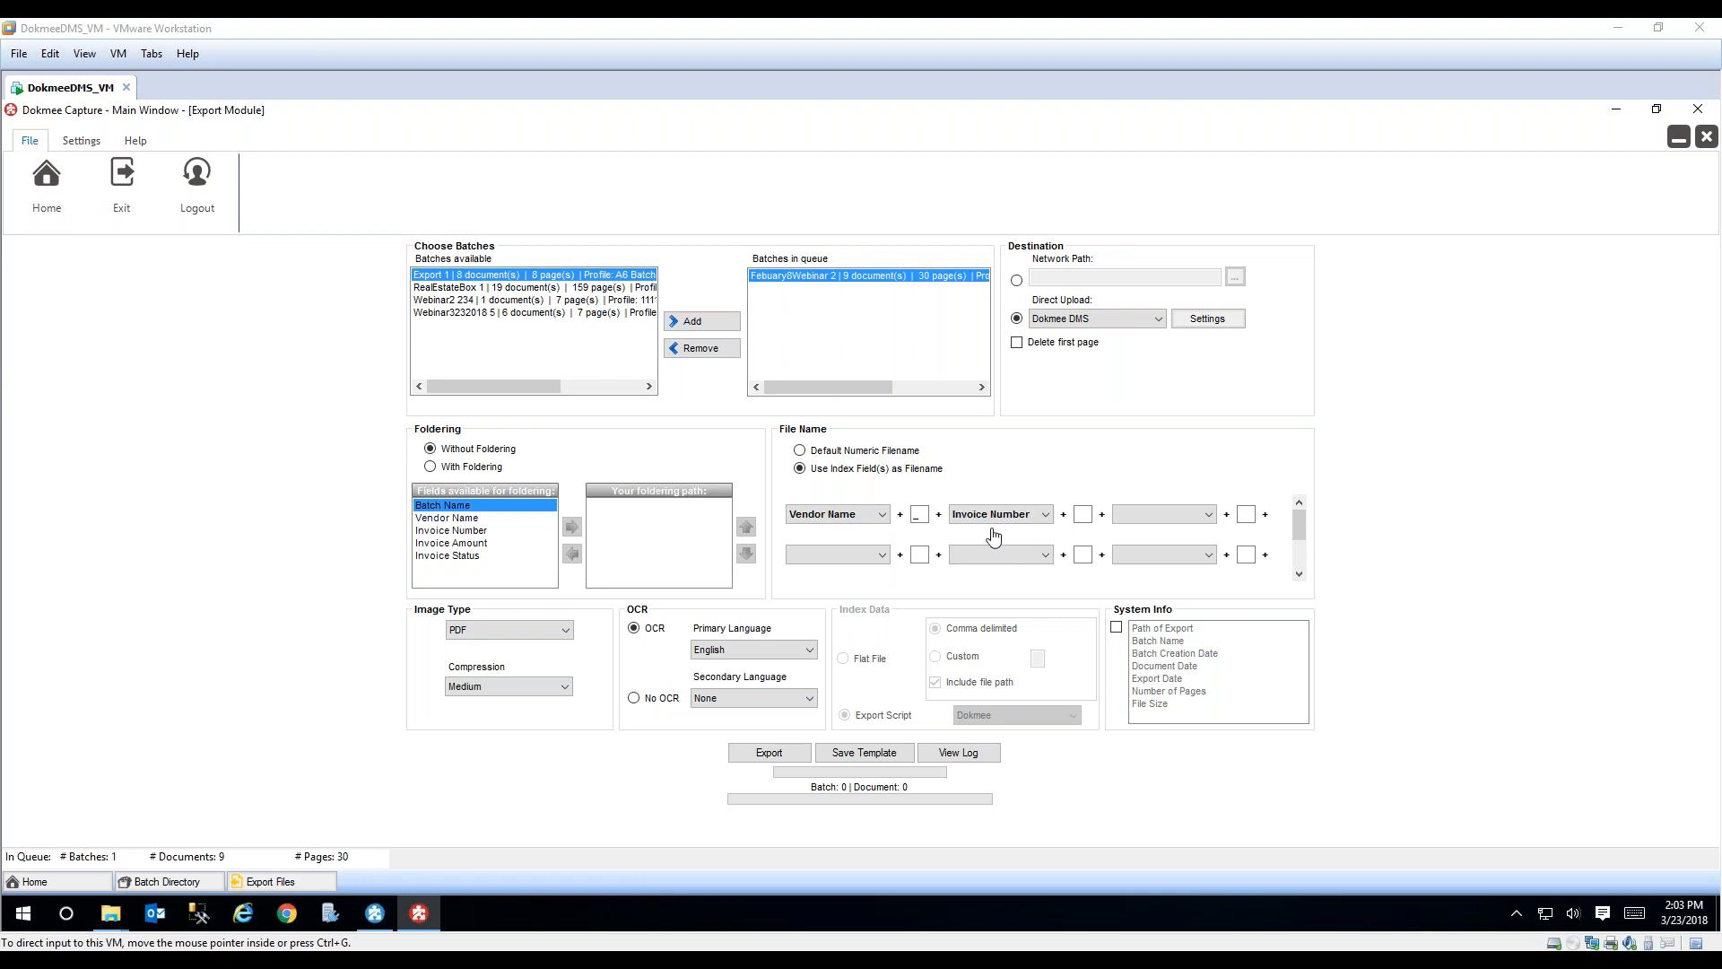
Step: Enable foldering for the export and add Vendor Name to the folder path
click(432, 468)
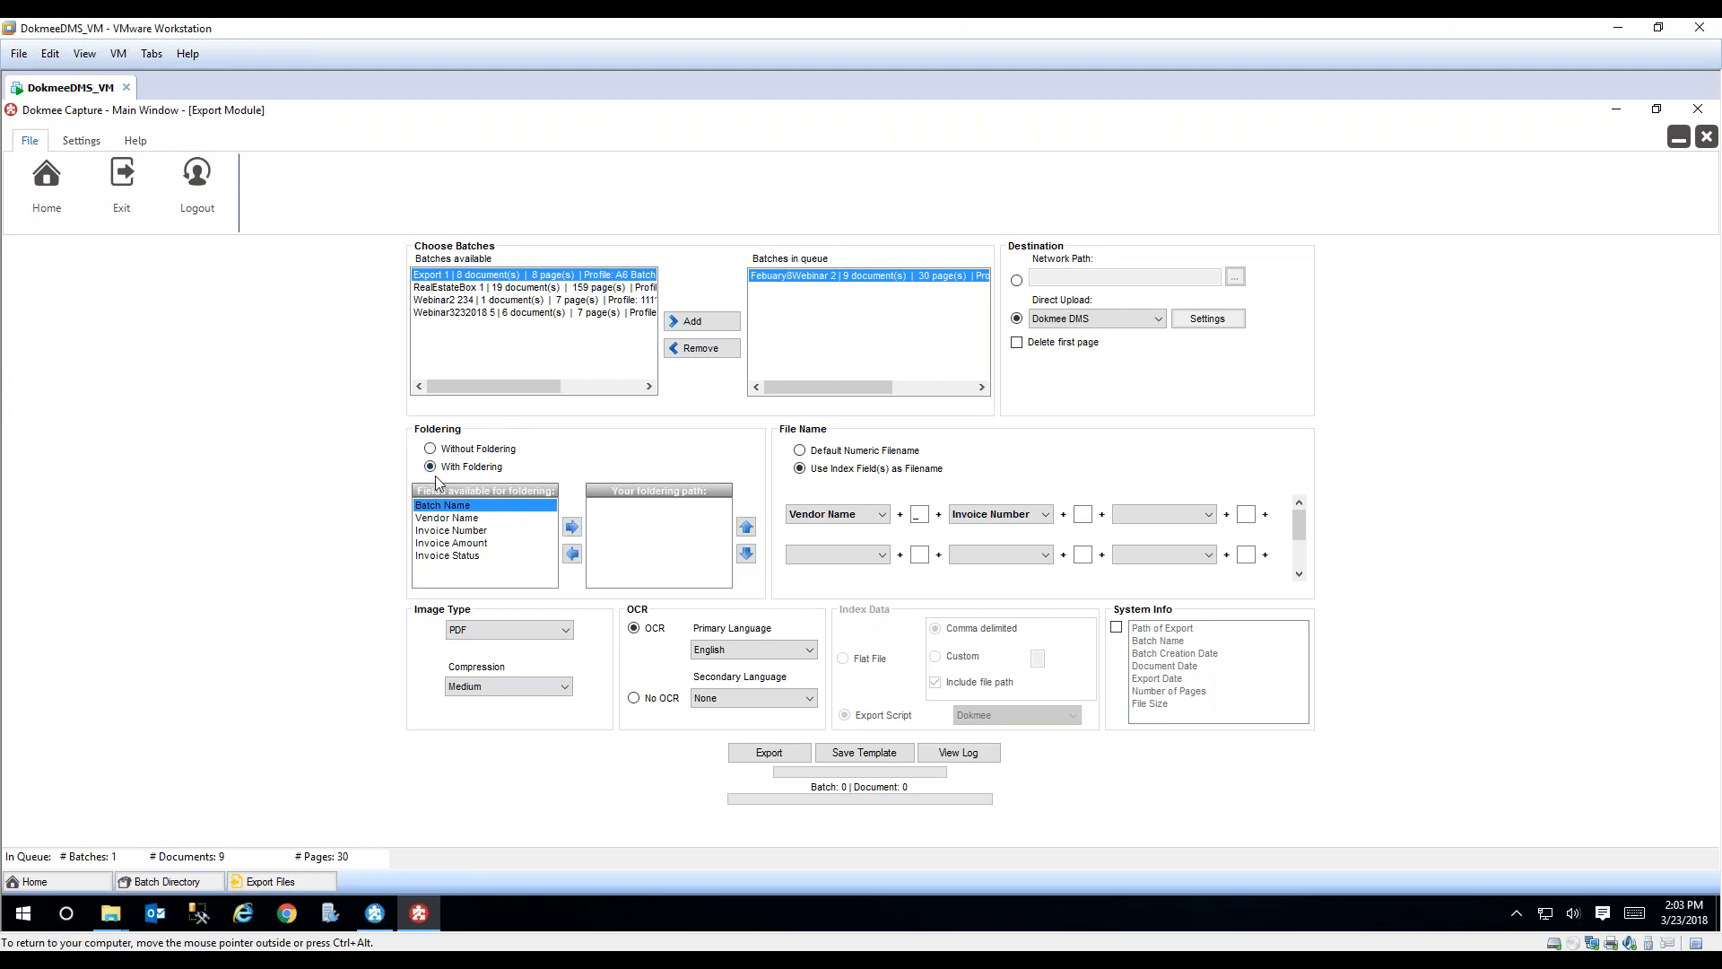
click(465, 519)
click(571, 526)
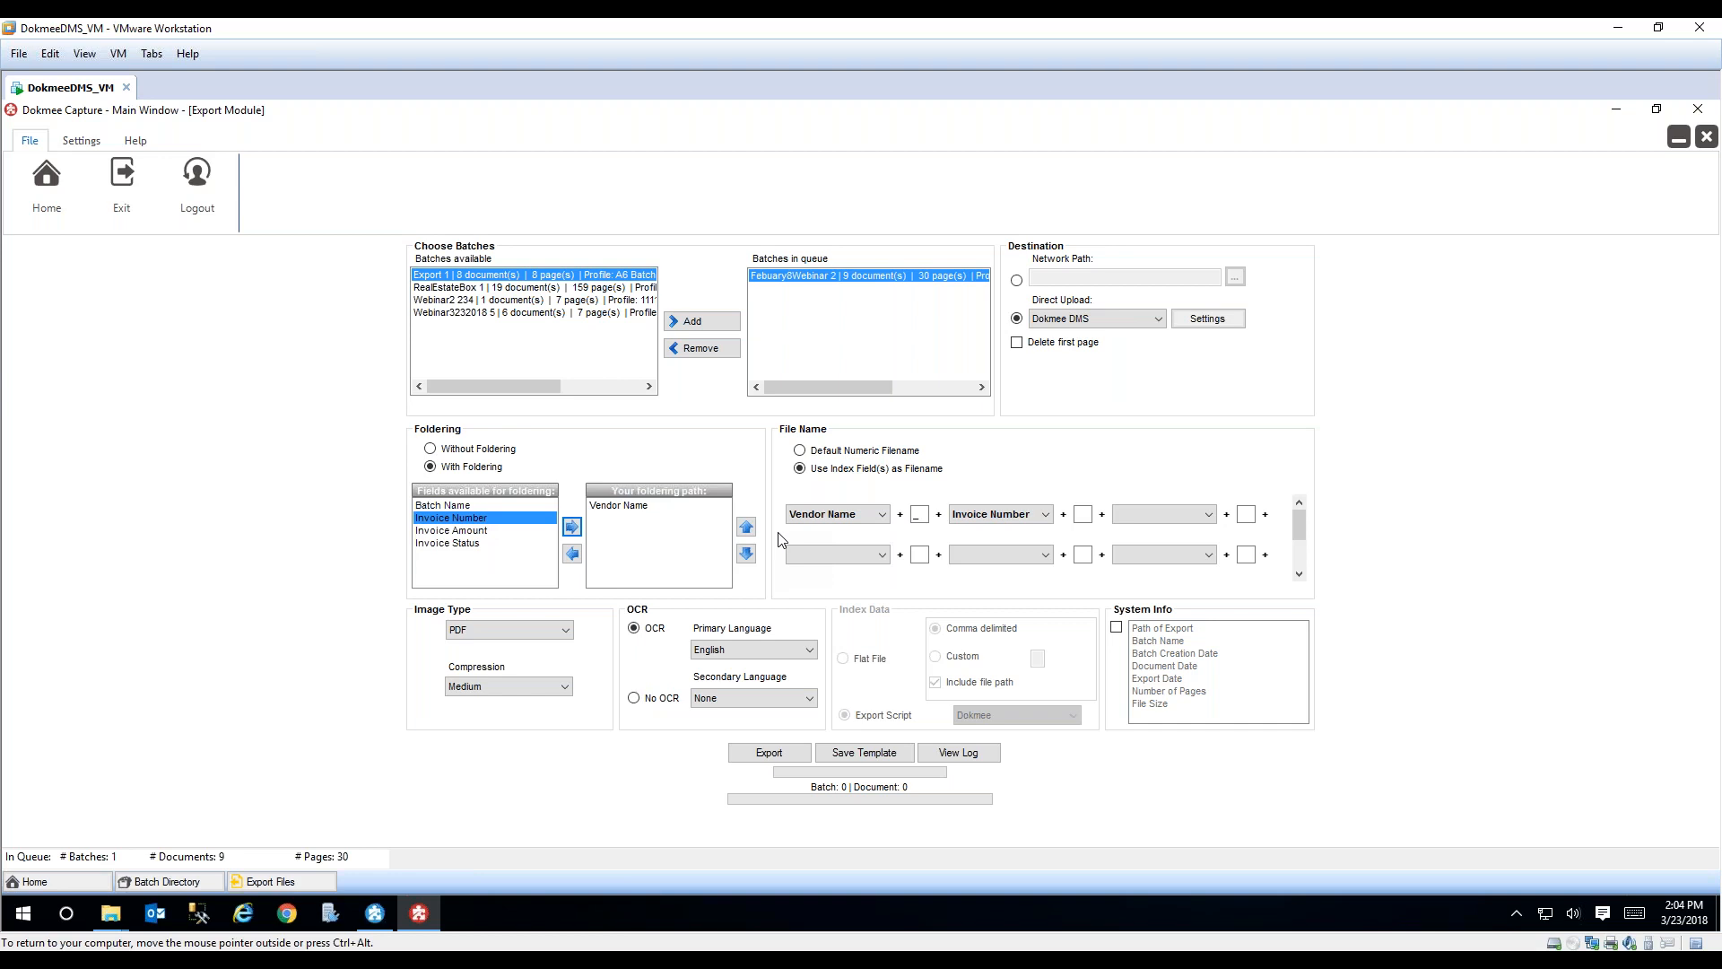
Step: Examine the available image types and compression levels for the export, keeping PDF and Medium
click(566, 631)
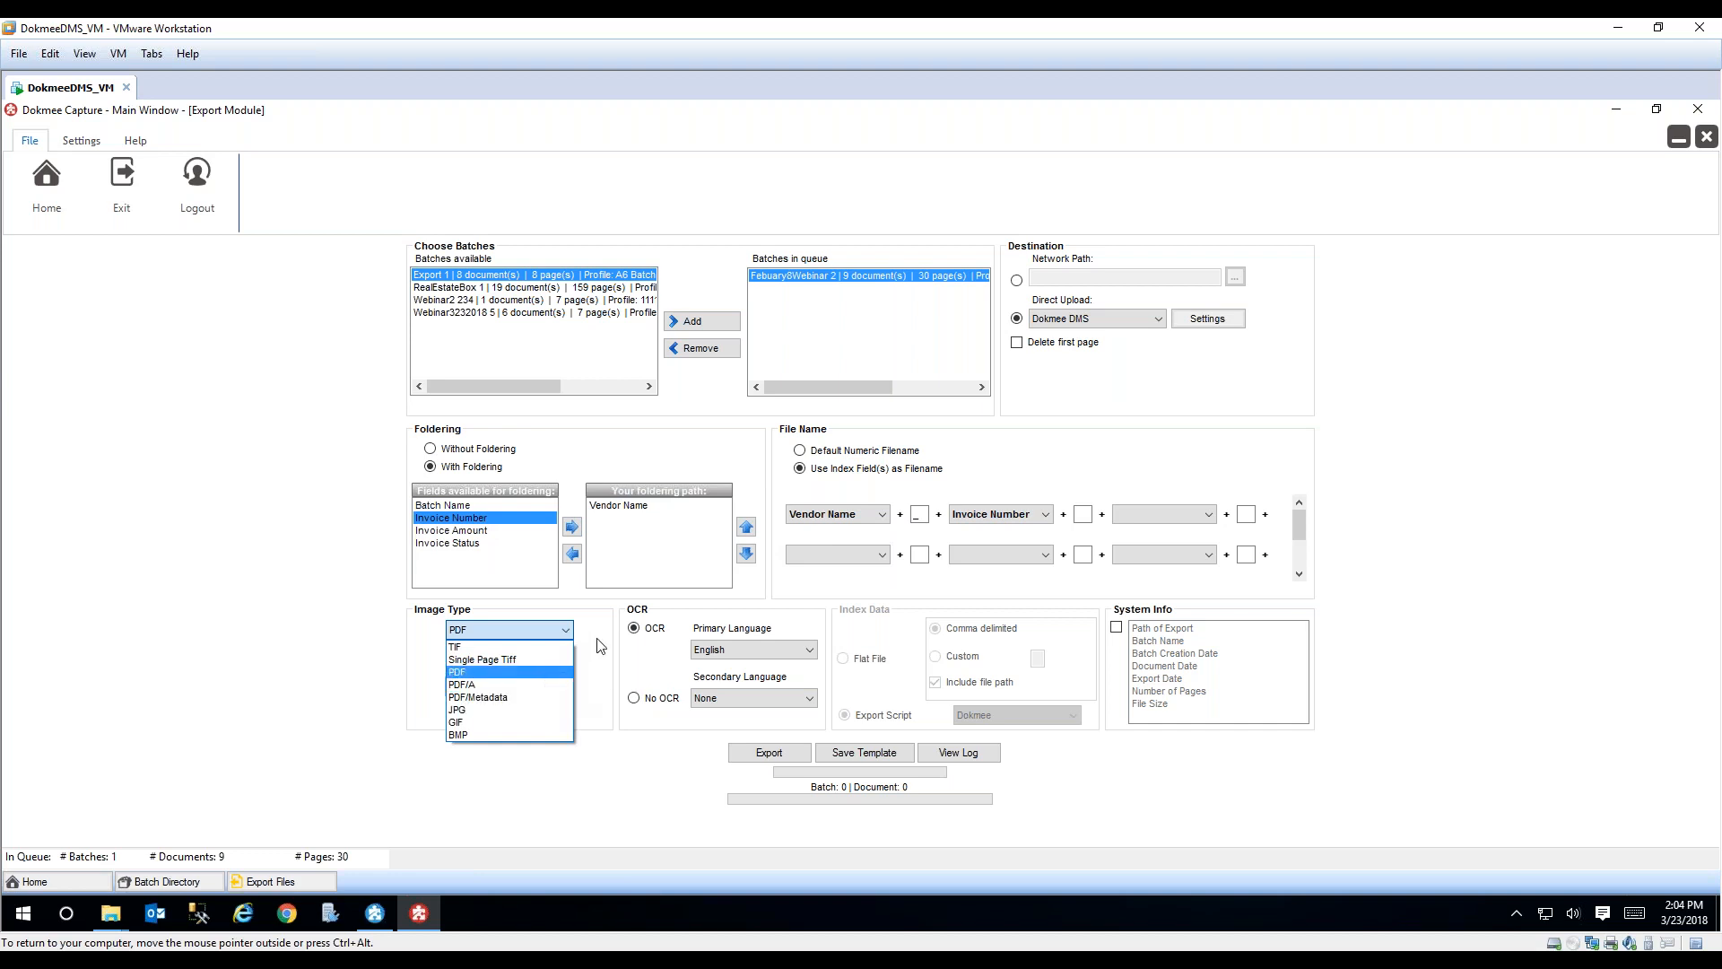
click(599, 653)
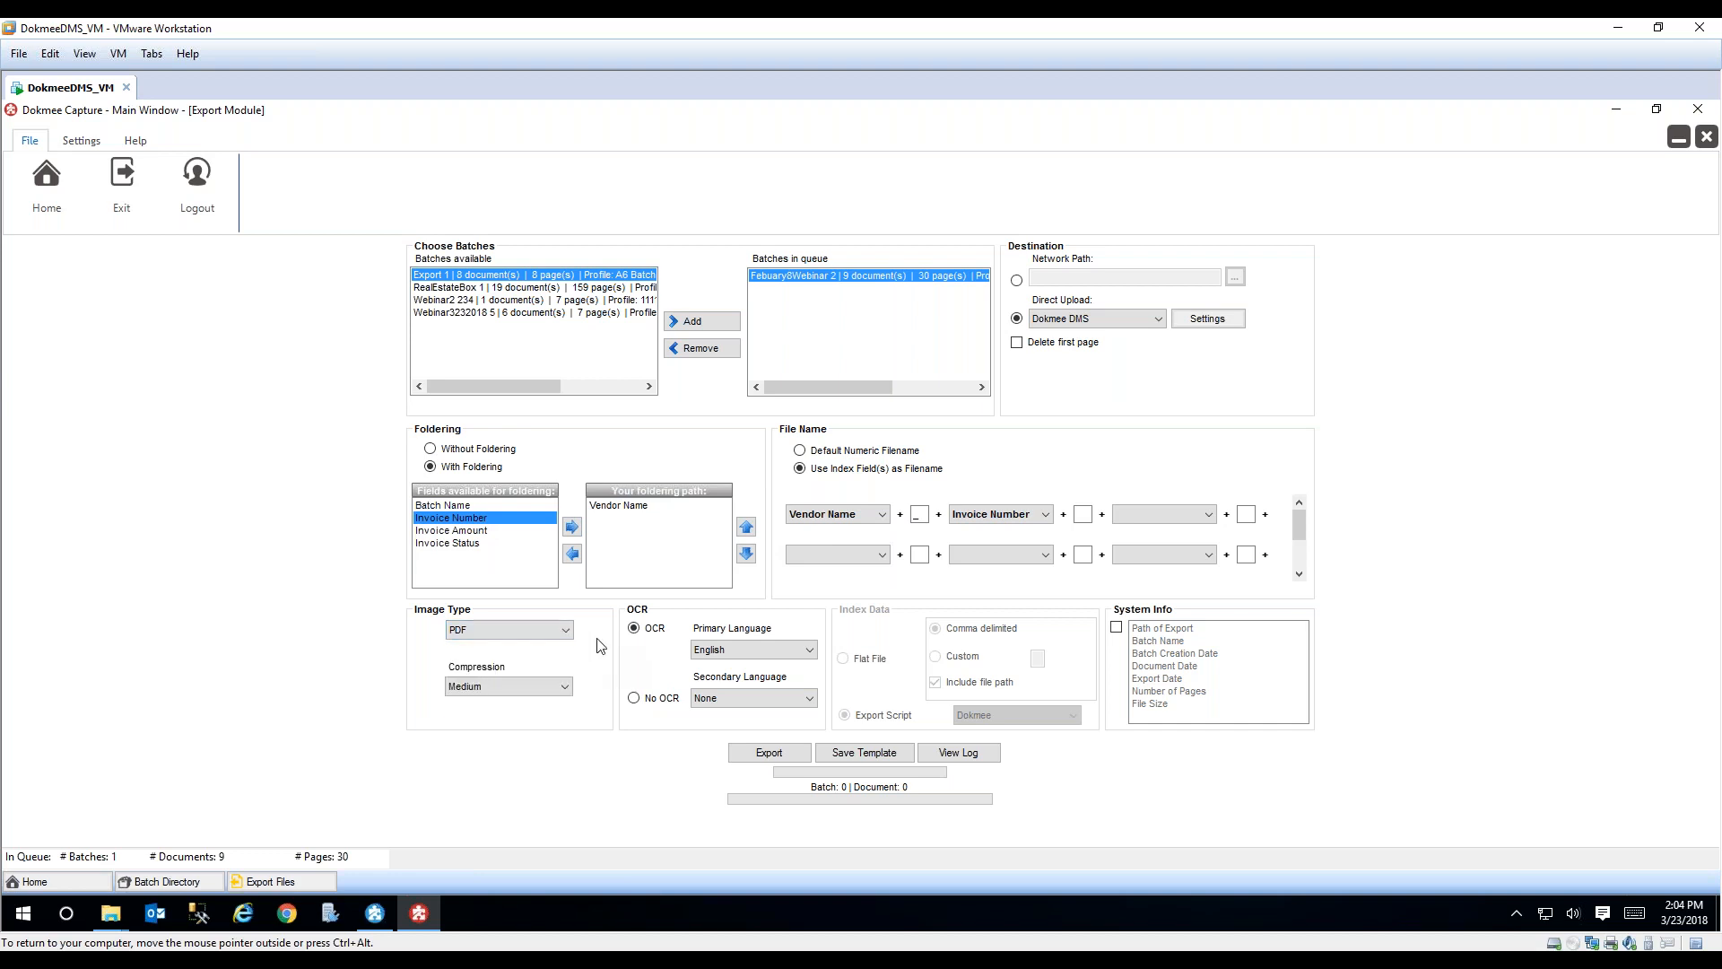
click(565, 688)
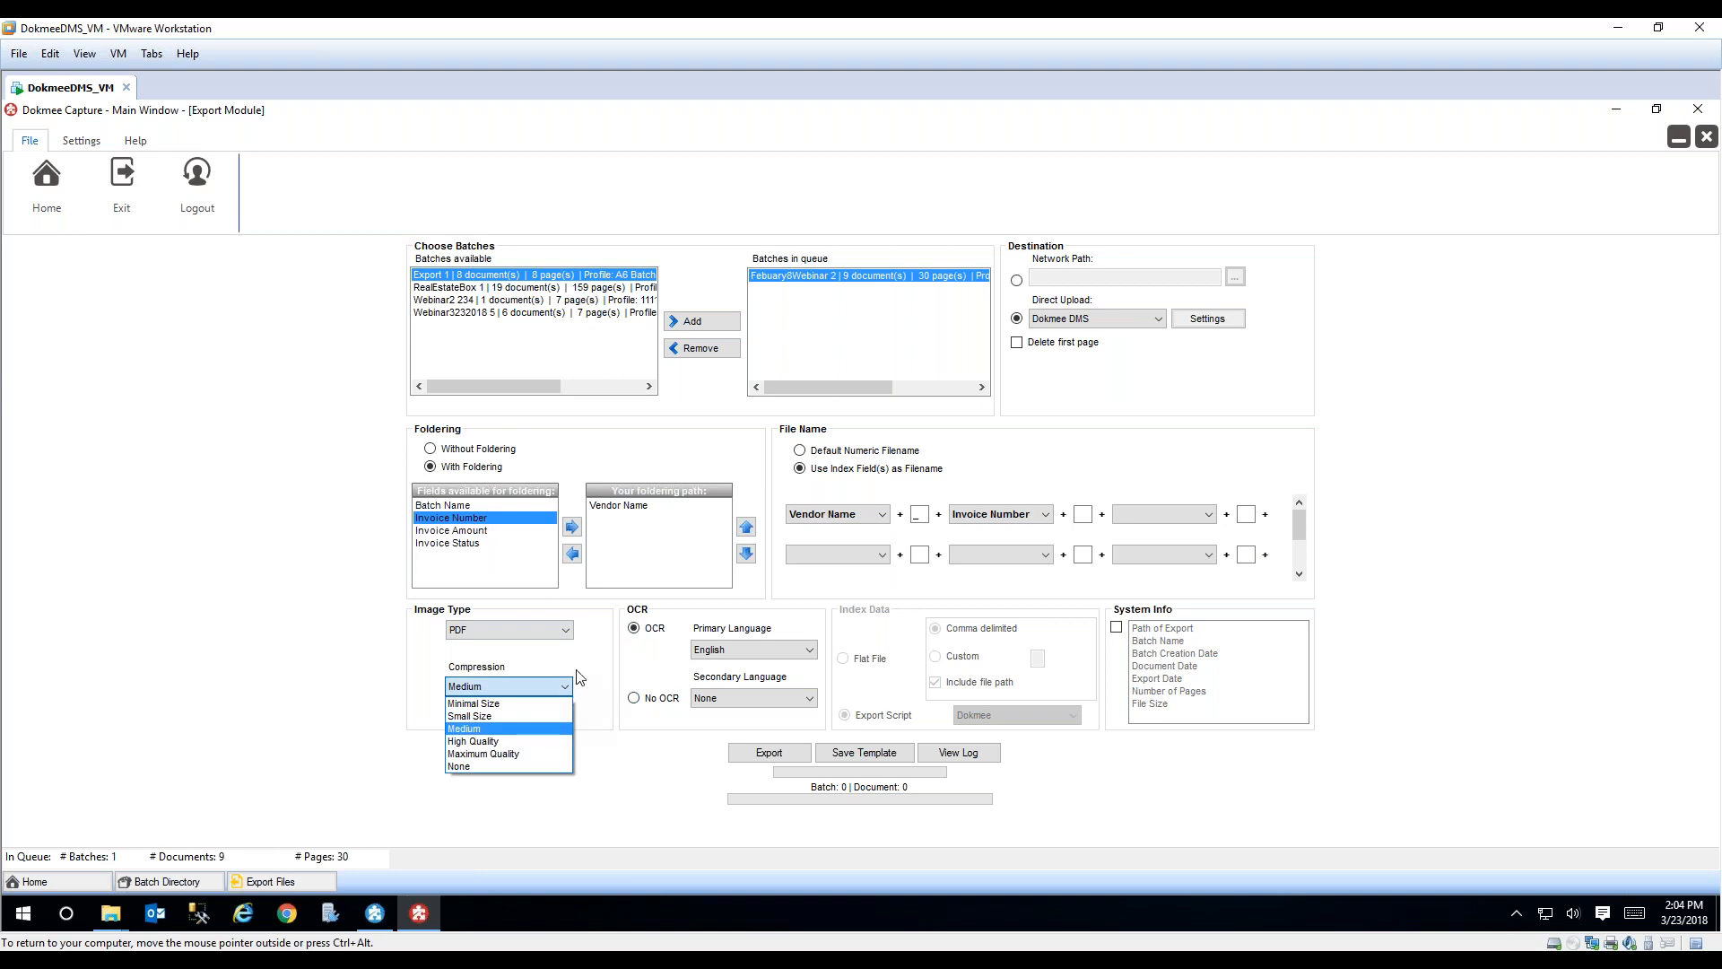
click(602, 659)
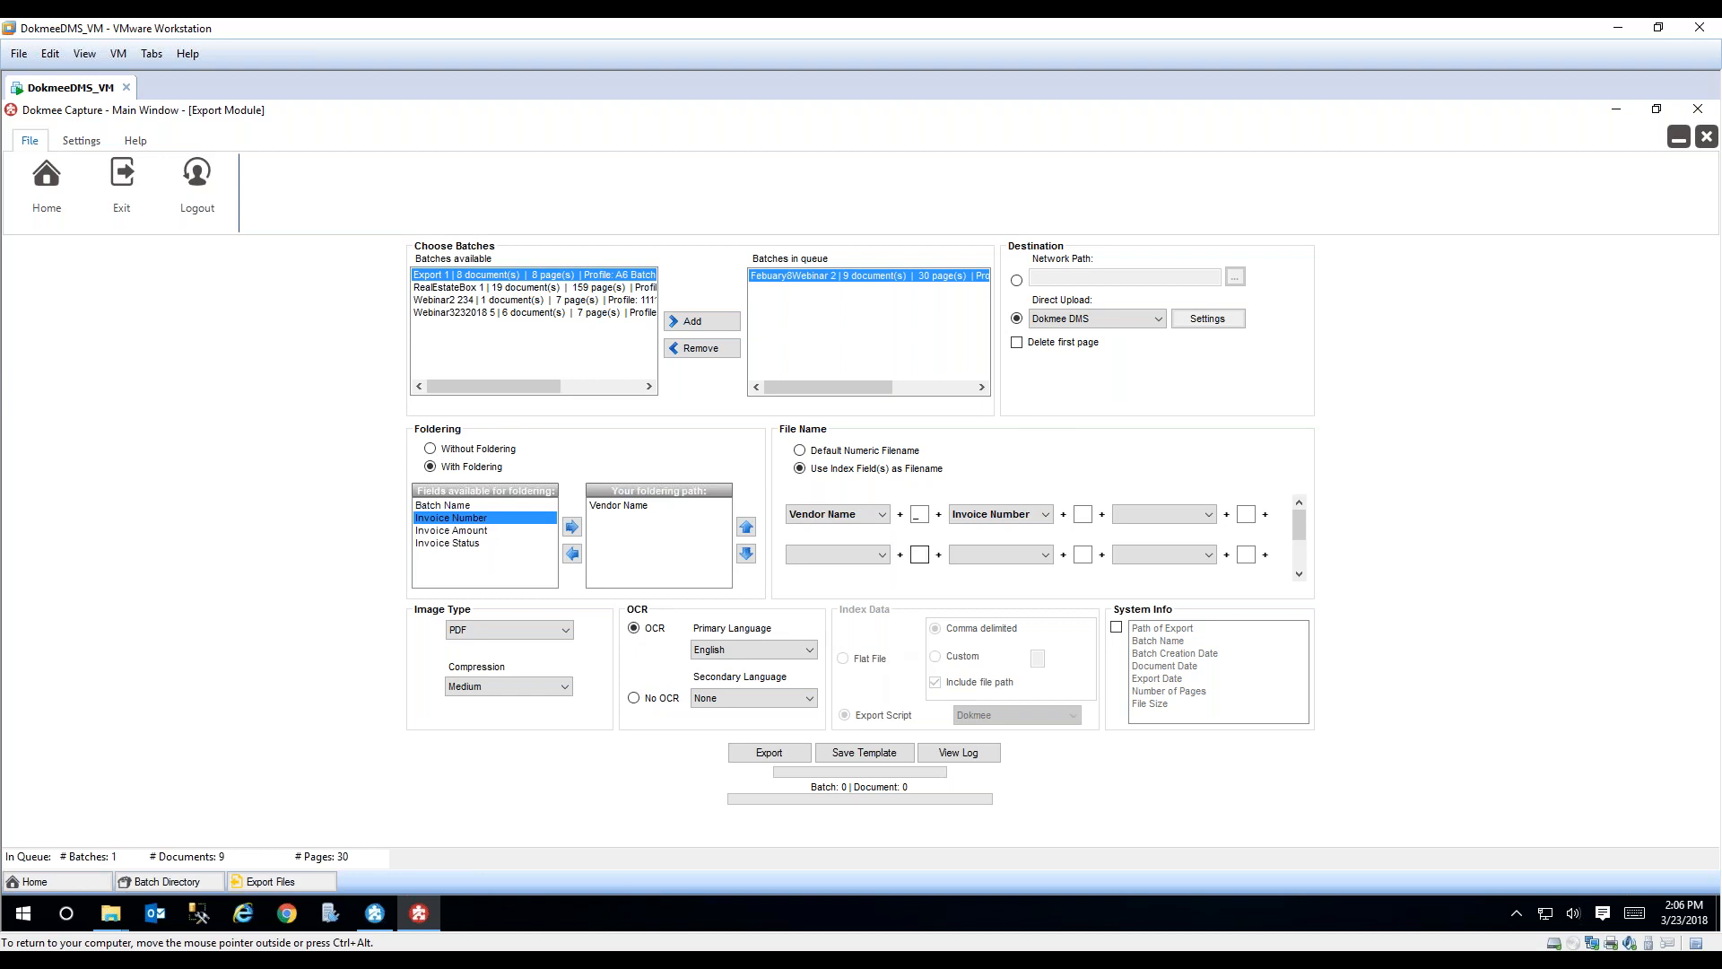
Step: Examine the Direct Upload targets, switch the export destination to Network Path, and look through the available export scripts
click(1160, 321)
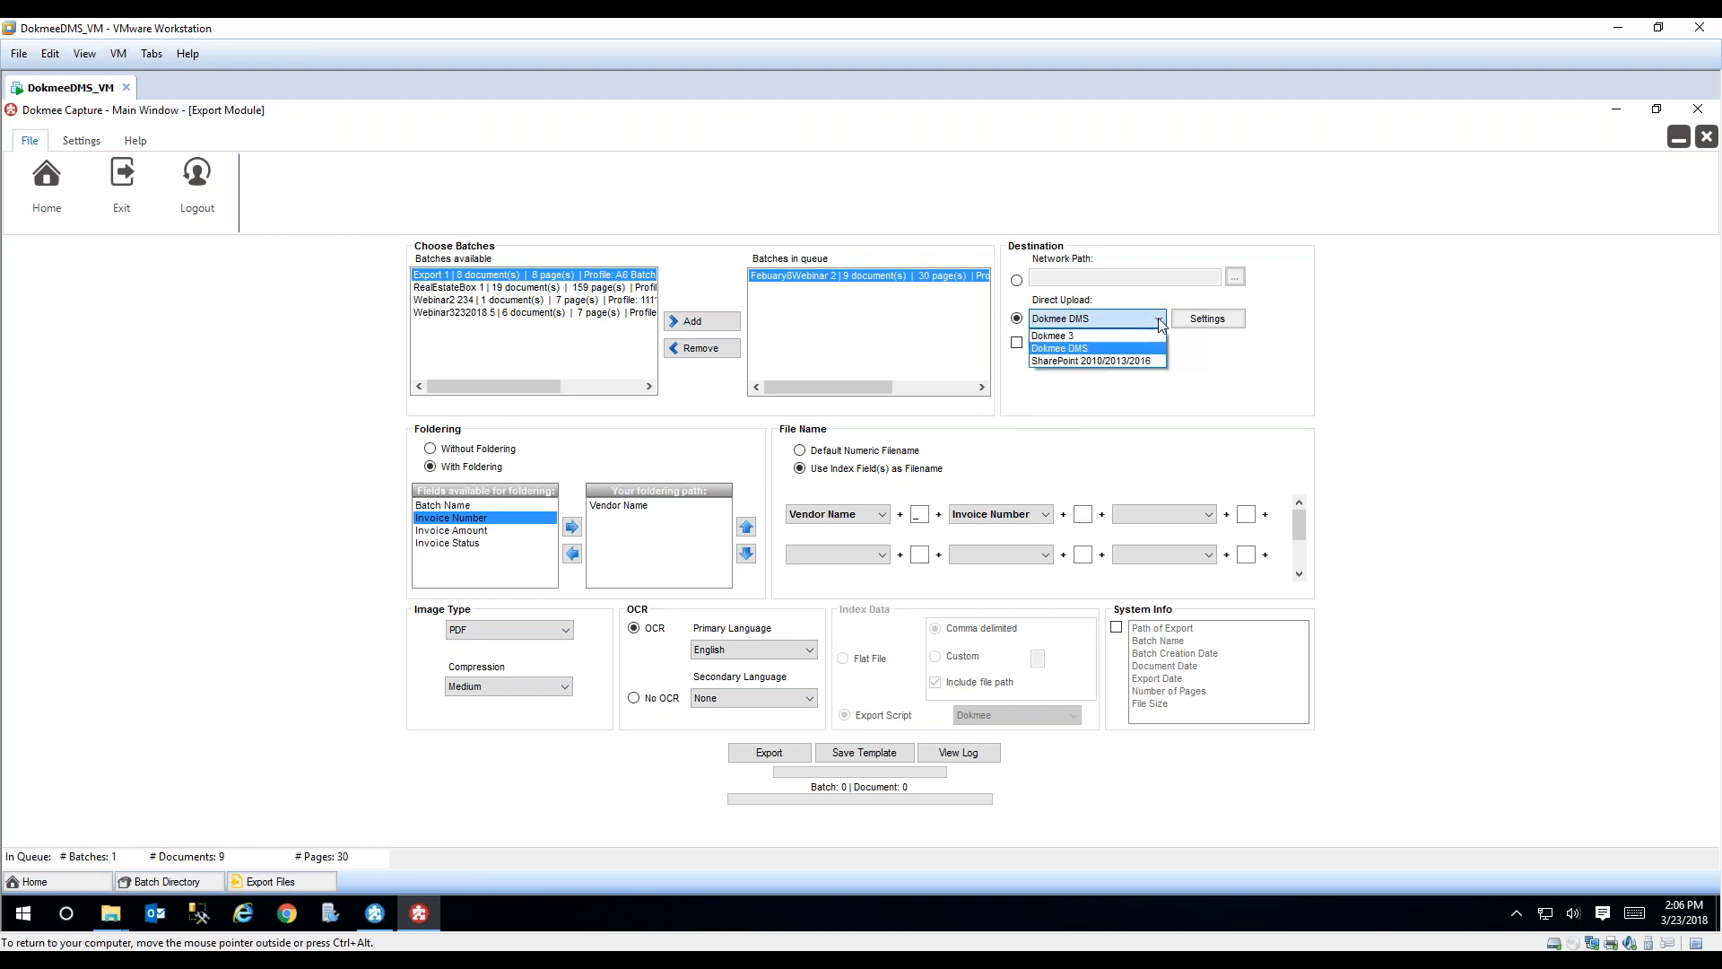
click(1254, 387)
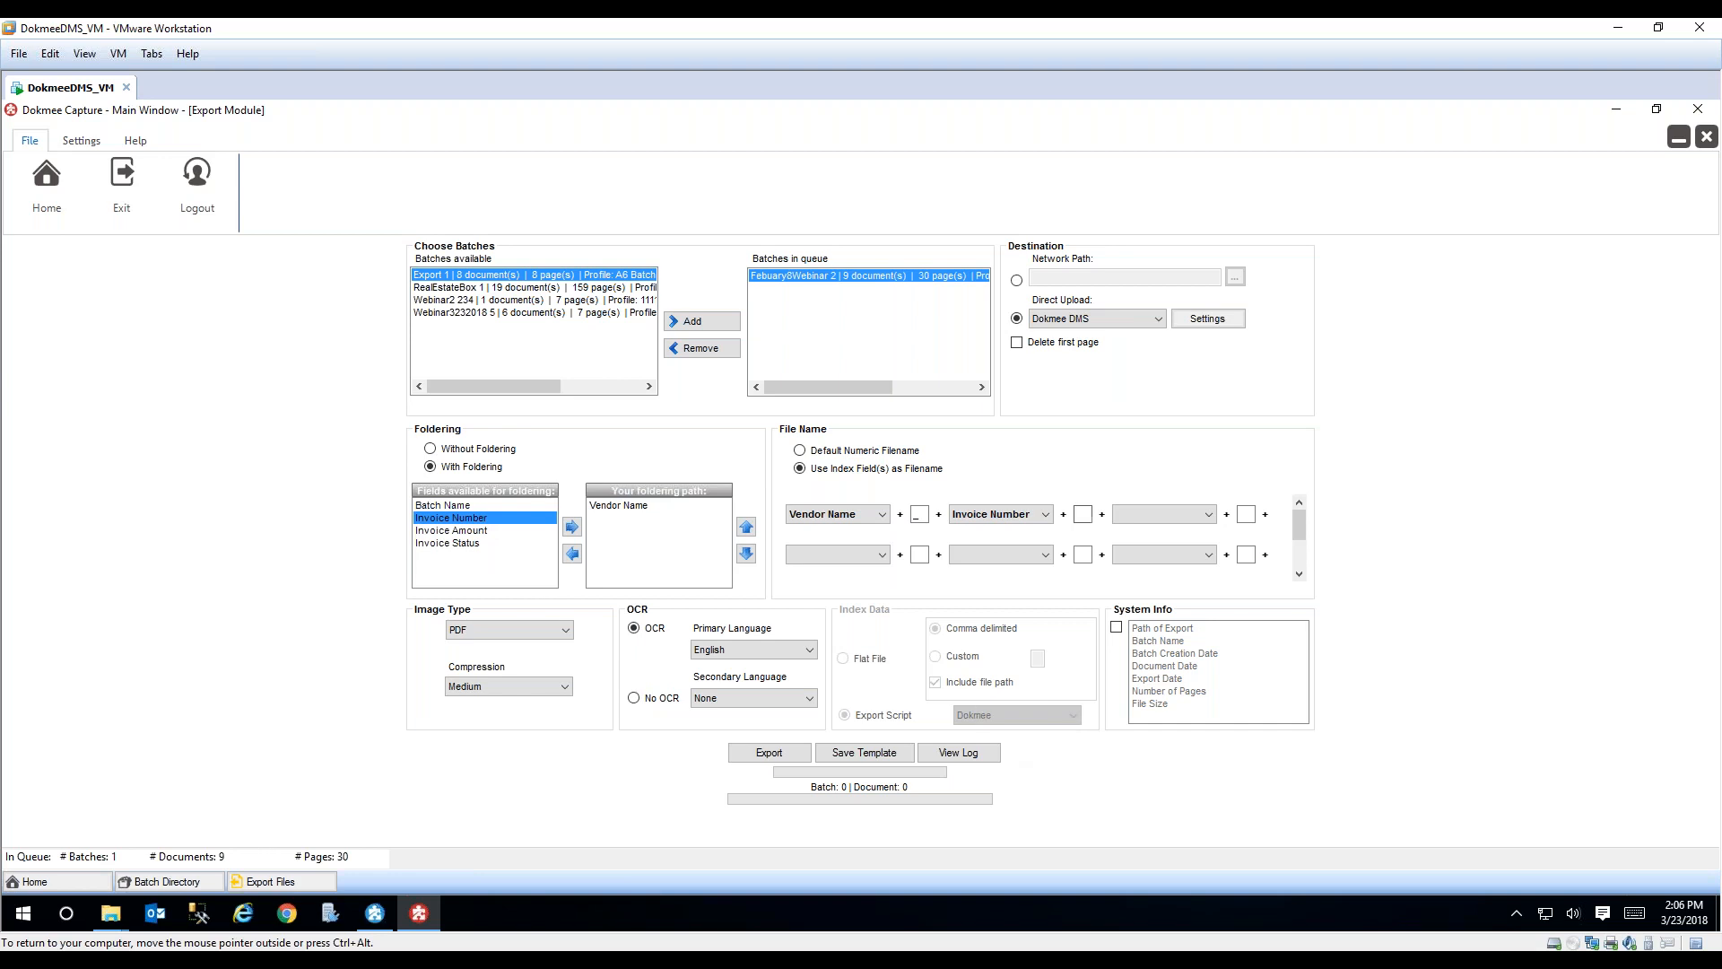
click(1016, 280)
click(1072, 715)
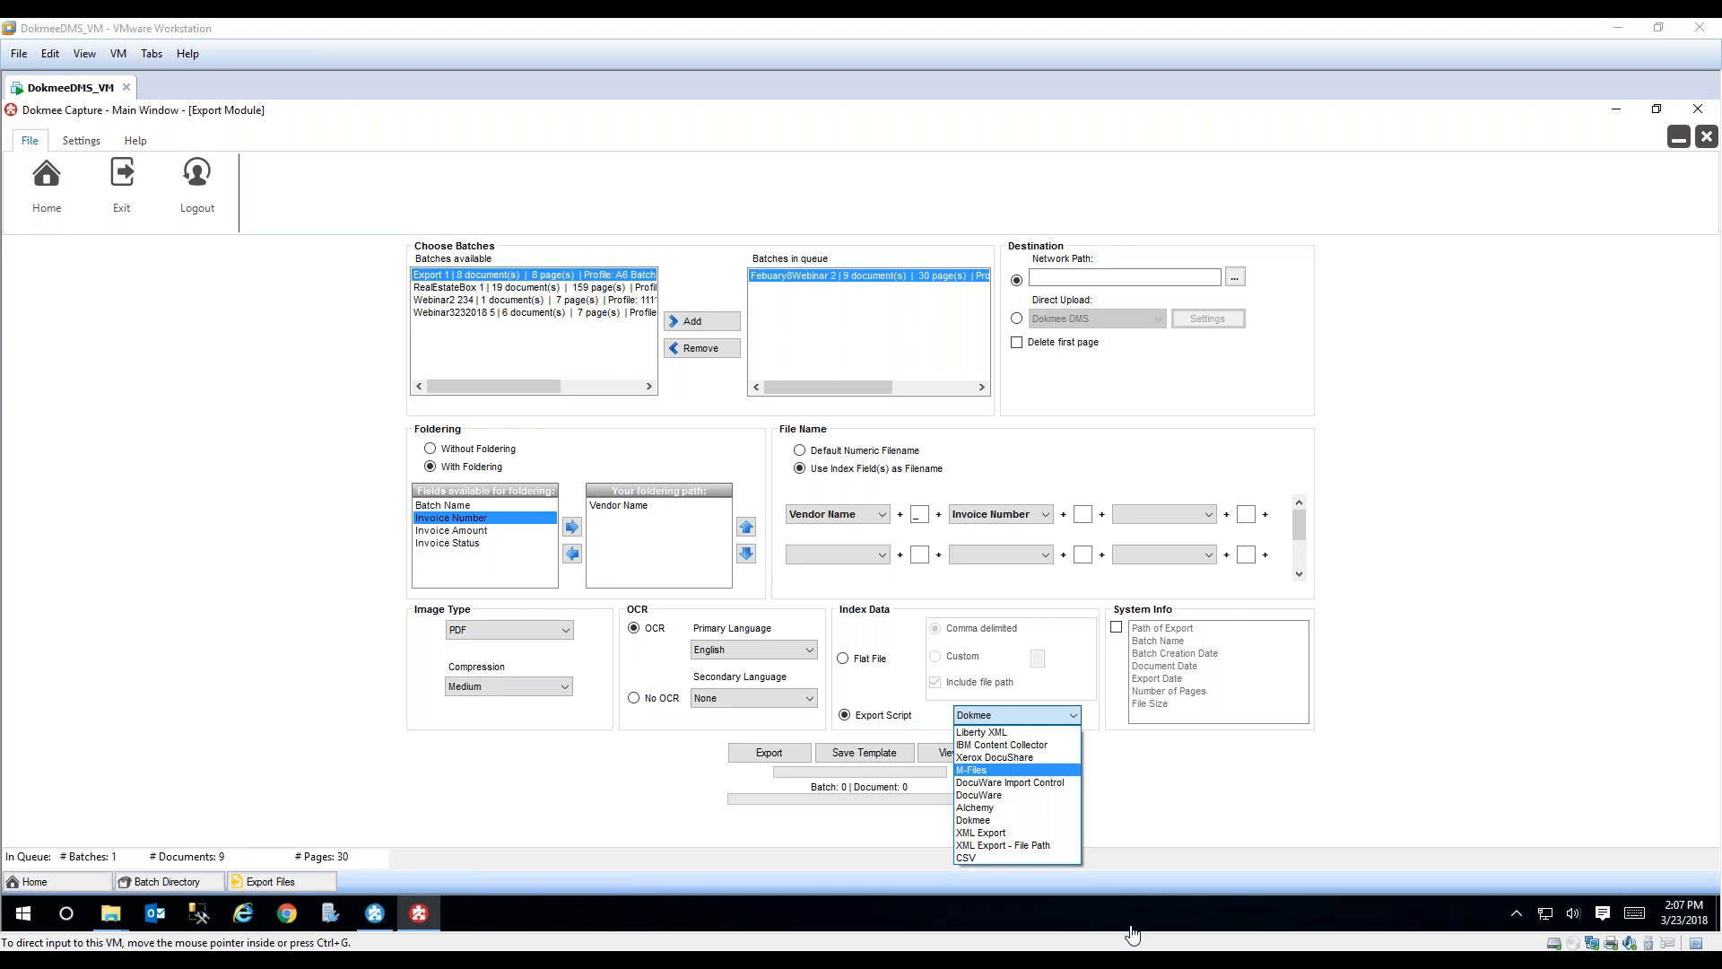
click(369, 564)
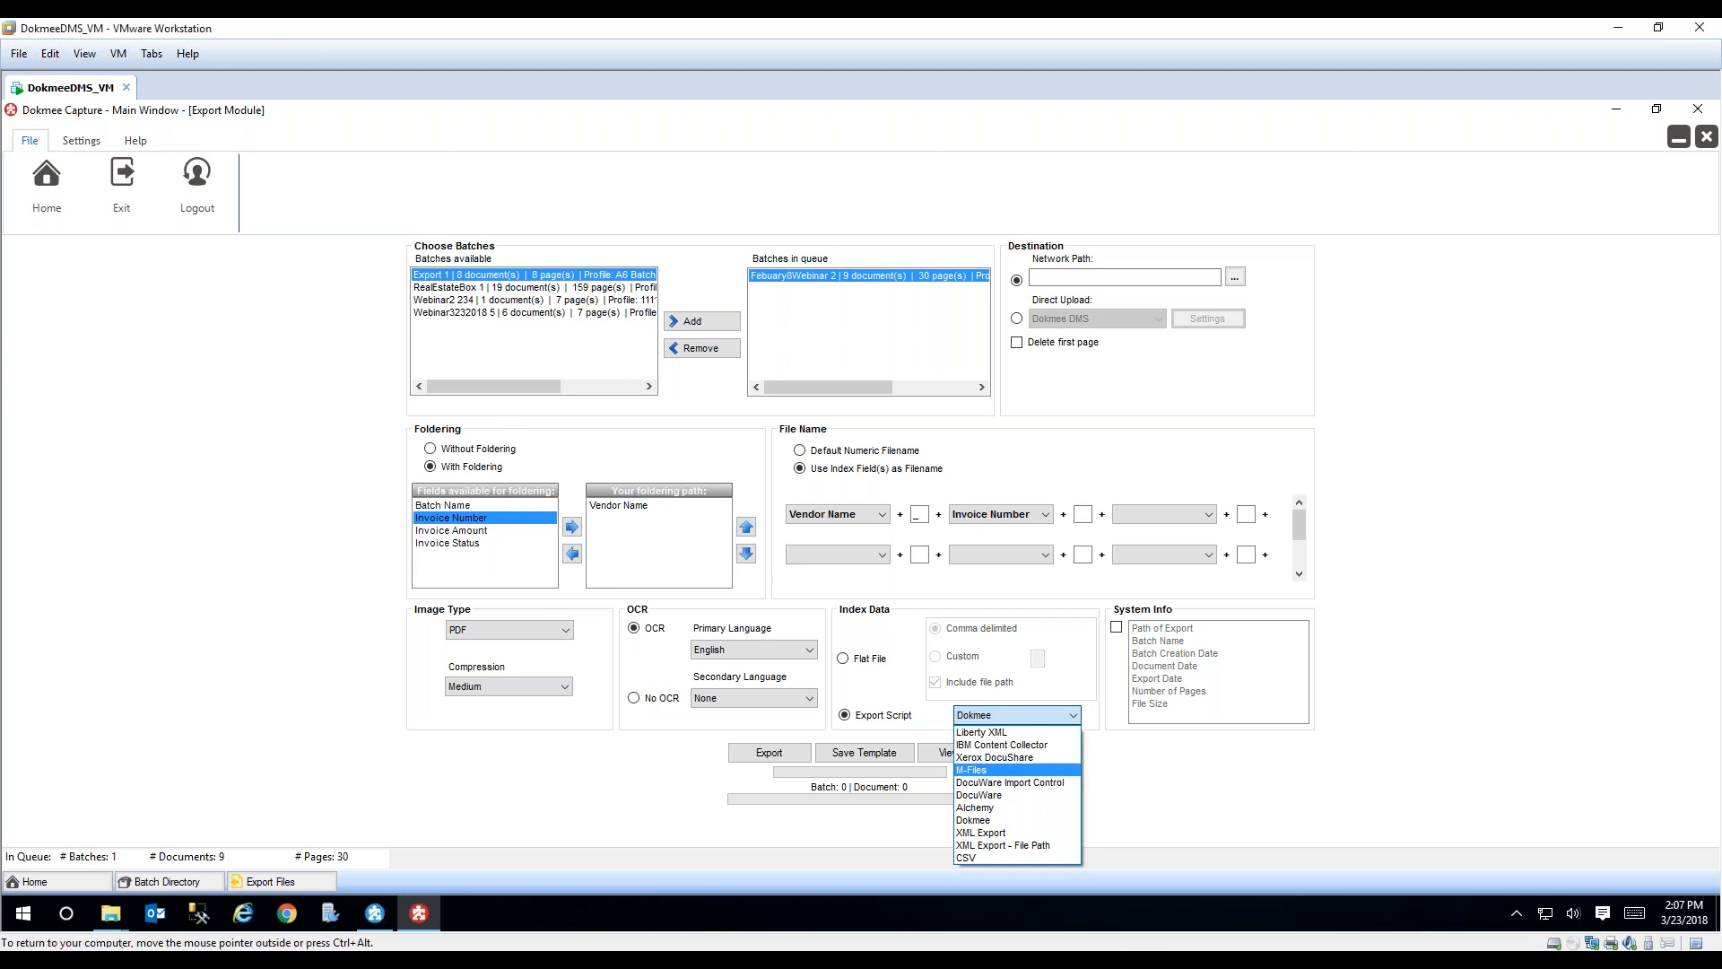